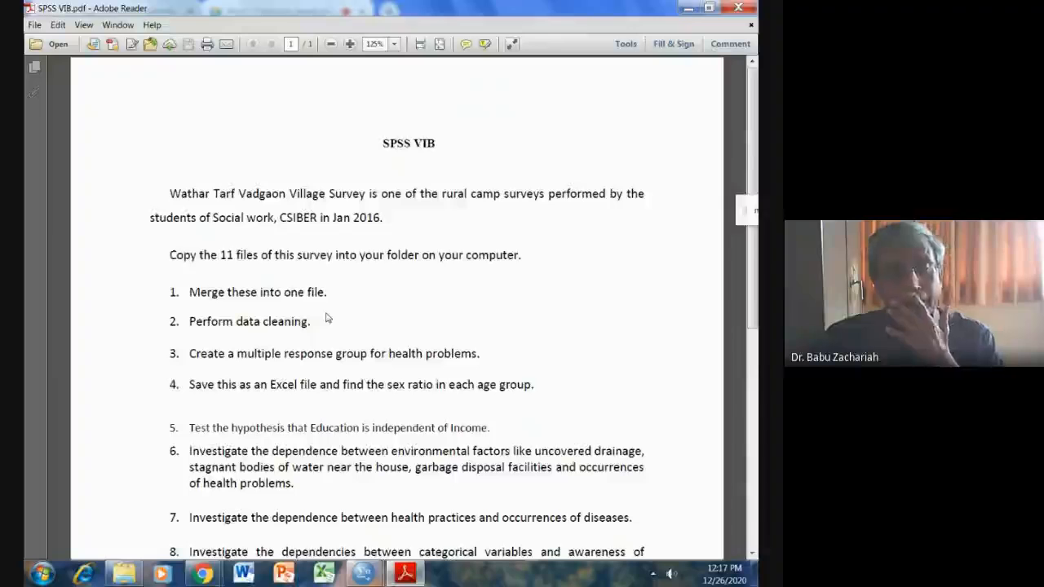
Check the survey files in the WATAR SURVEY folder, then switch to SPSS Statistics and browse the WATHAR 1 - 50.sav cases.
click(124, 575)
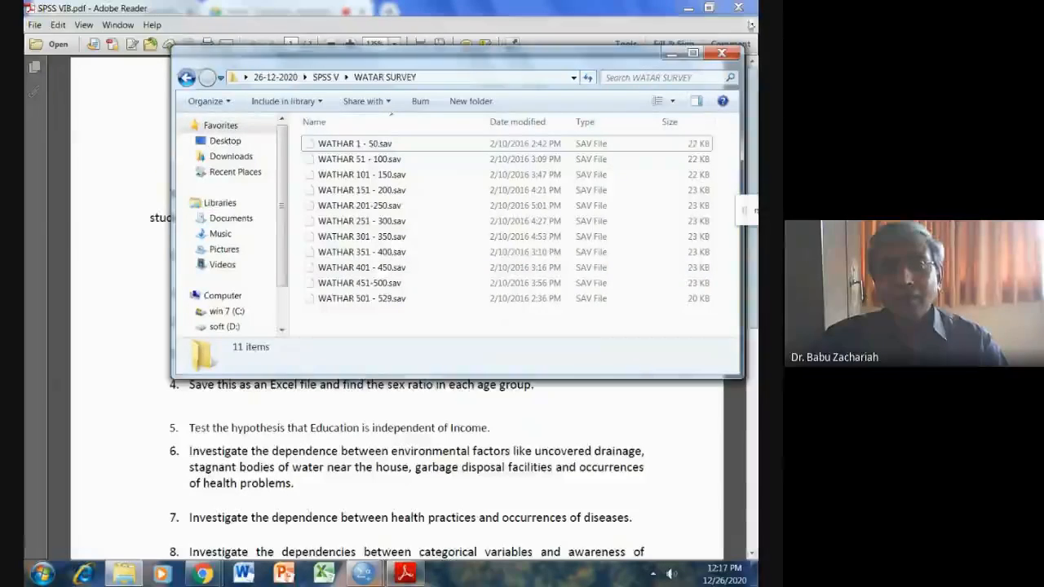
click(673, 54)
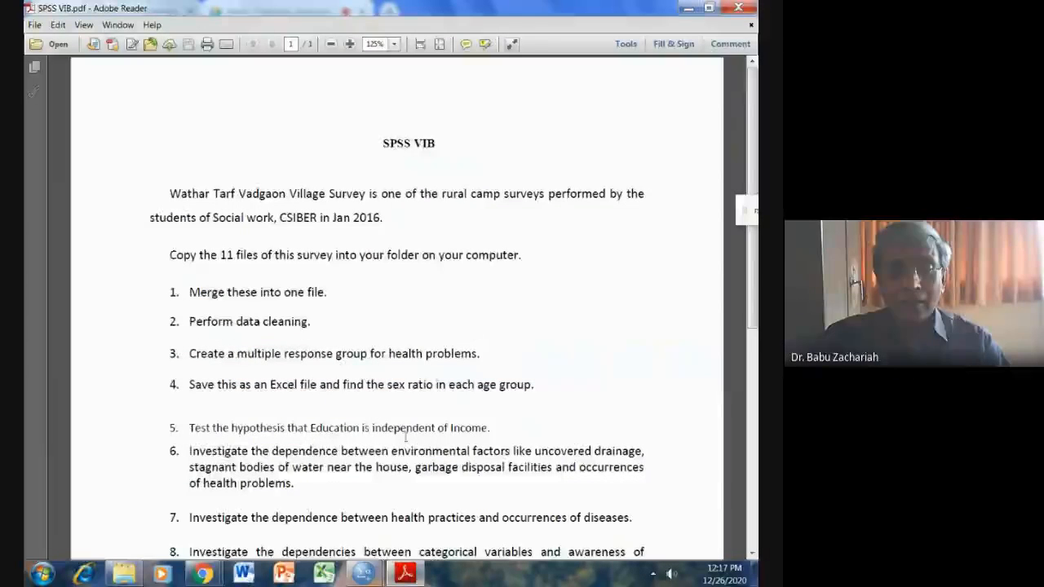
mouse_move(364, 574)
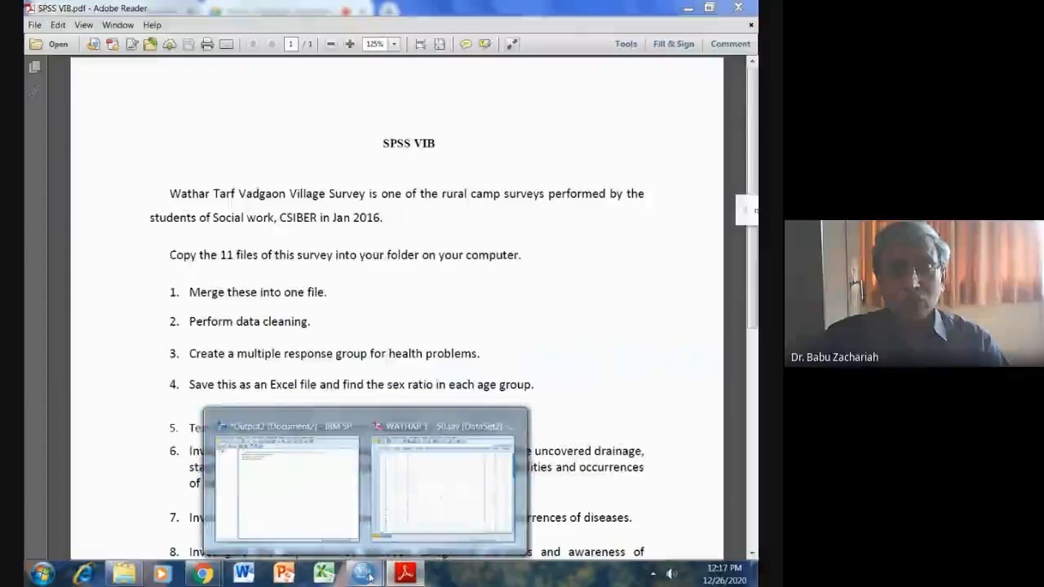
click(410, 520)
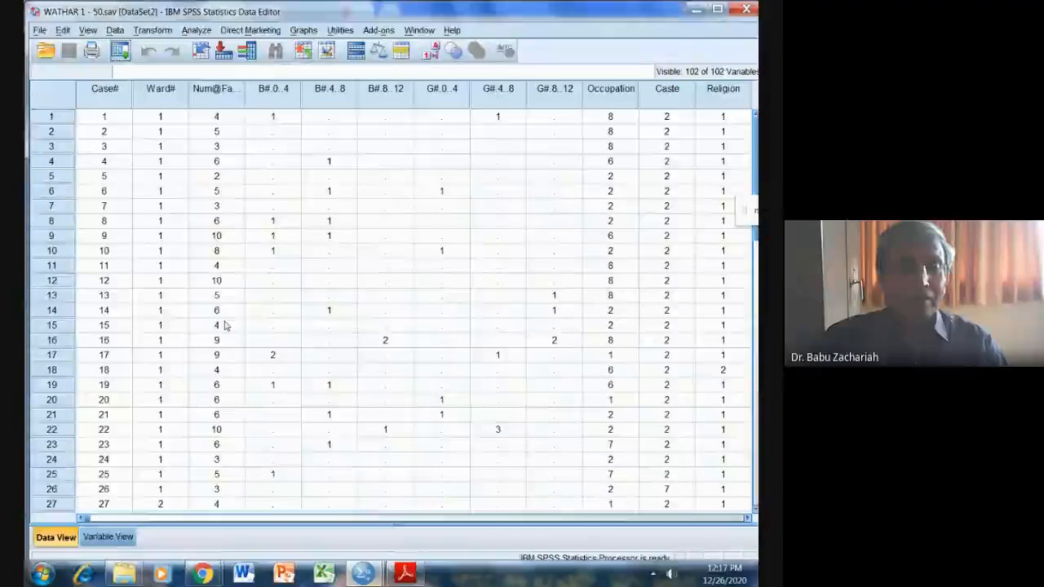
scroll(226, 366, down, 8)
scroll(228, 367, up, 4)
scroll(226, 366, up, 4)
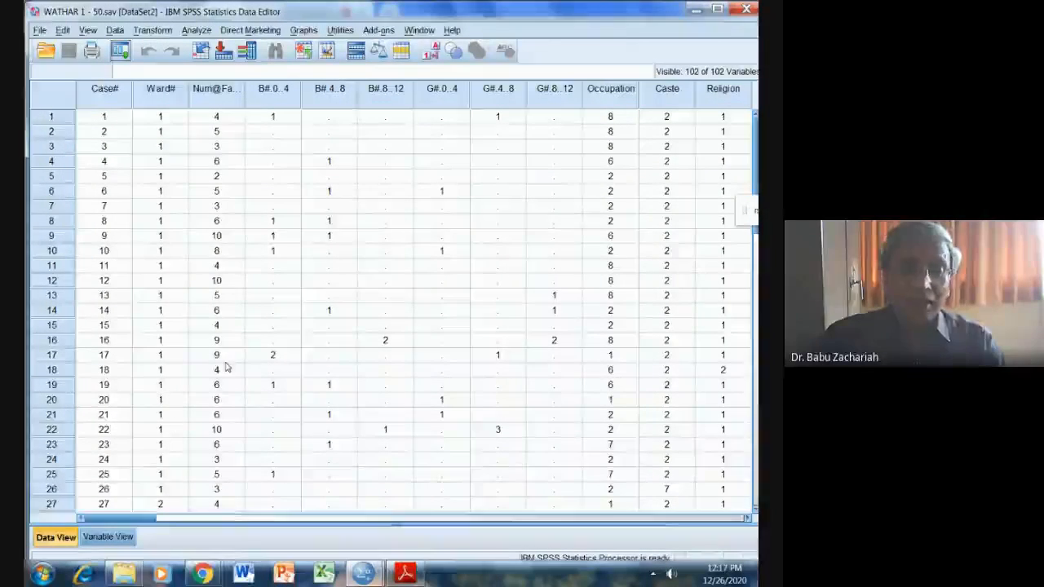
Review the variable definitions of WATHAR 1 - 50.sav through to the last variable, then return to its case data.
click(97, 536)
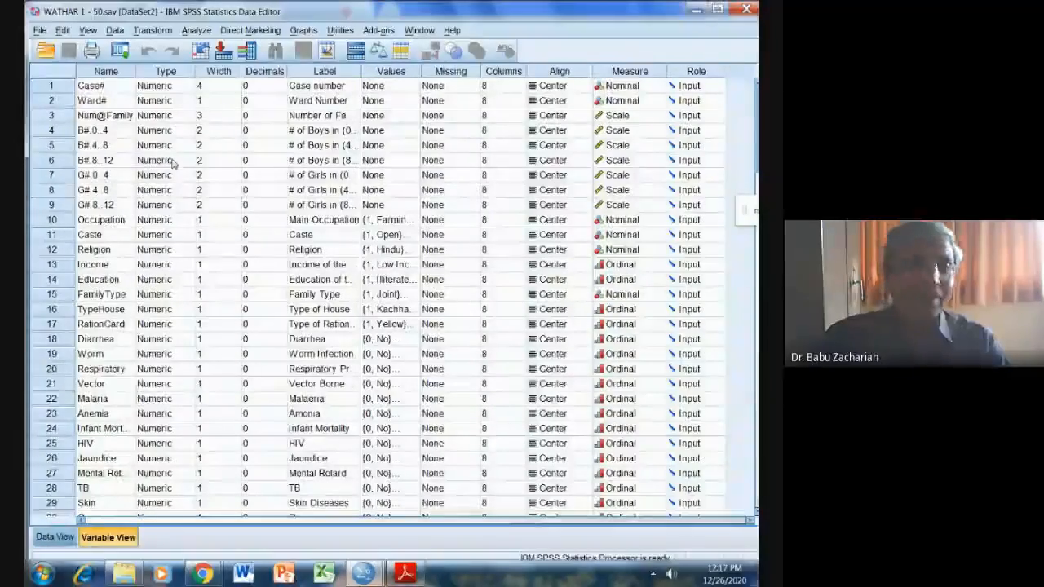
scroll(171, 162, down, 5)
scroll(171, 163, down, 20)
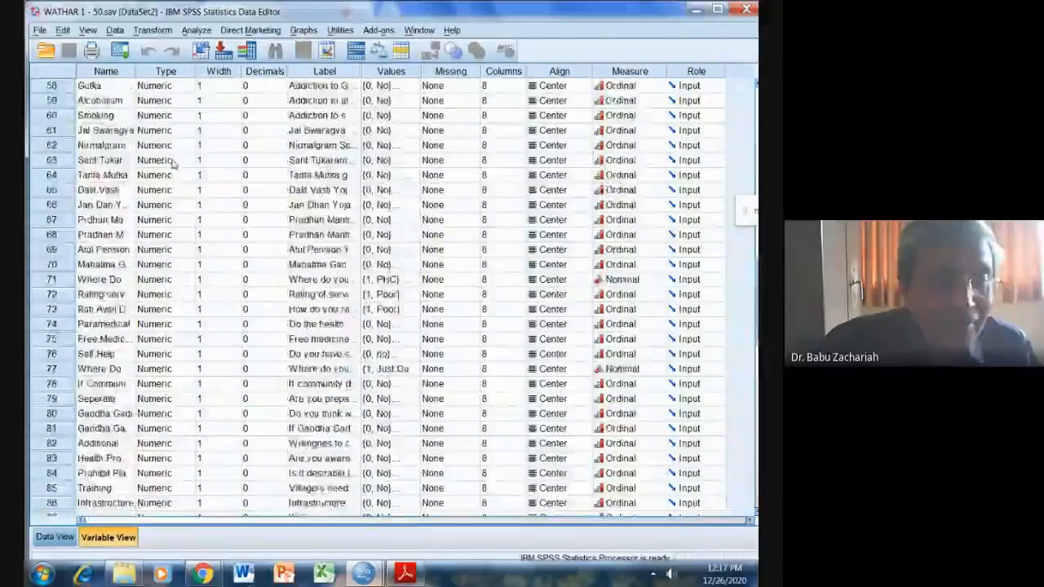
scroll(172, 162, down, 3)
scroll(172, 163, up, 3)
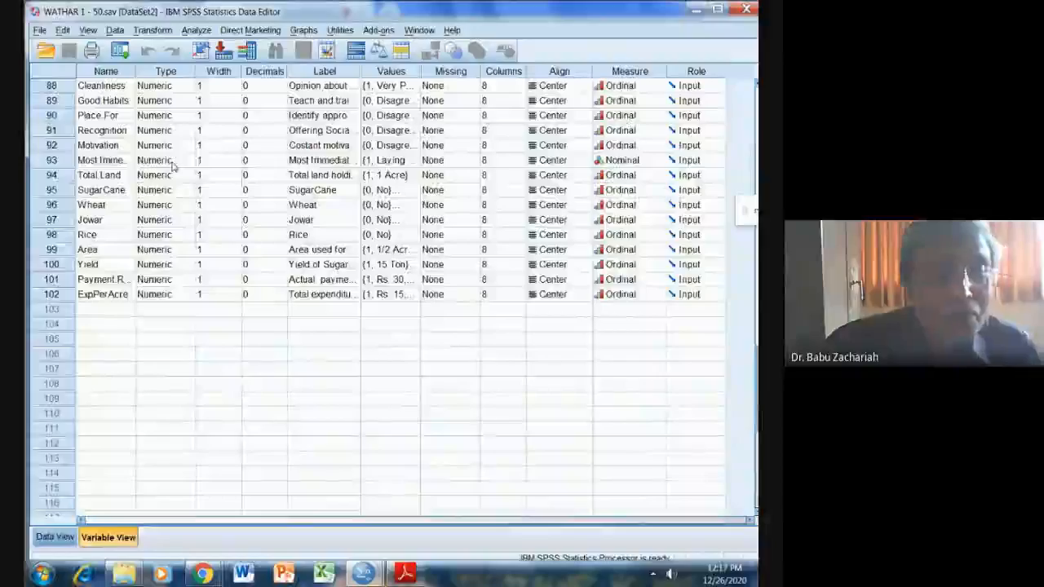
scroll(171, 165, up, 20)
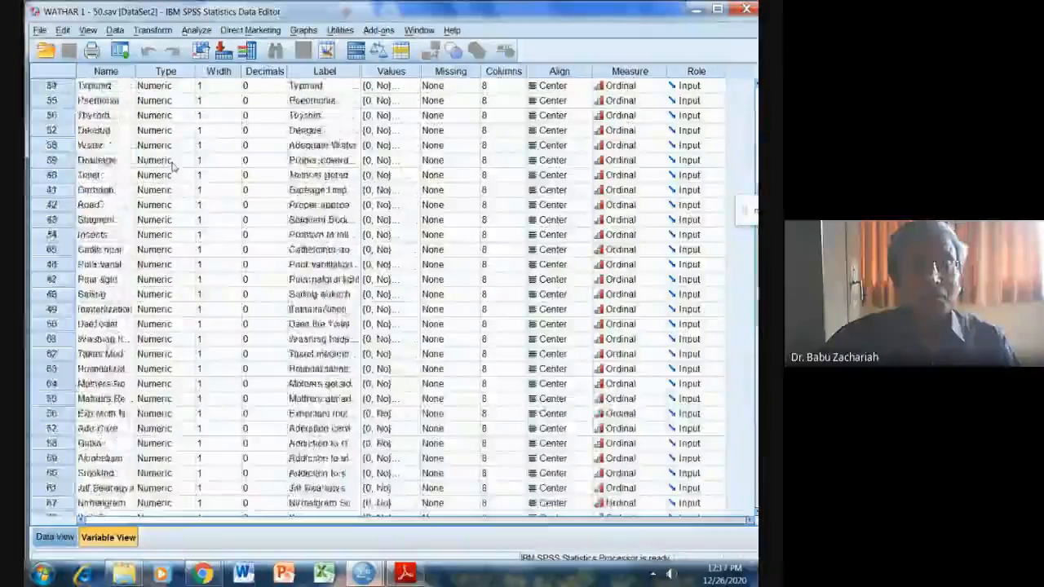
scroll(174, 165, up, 4)
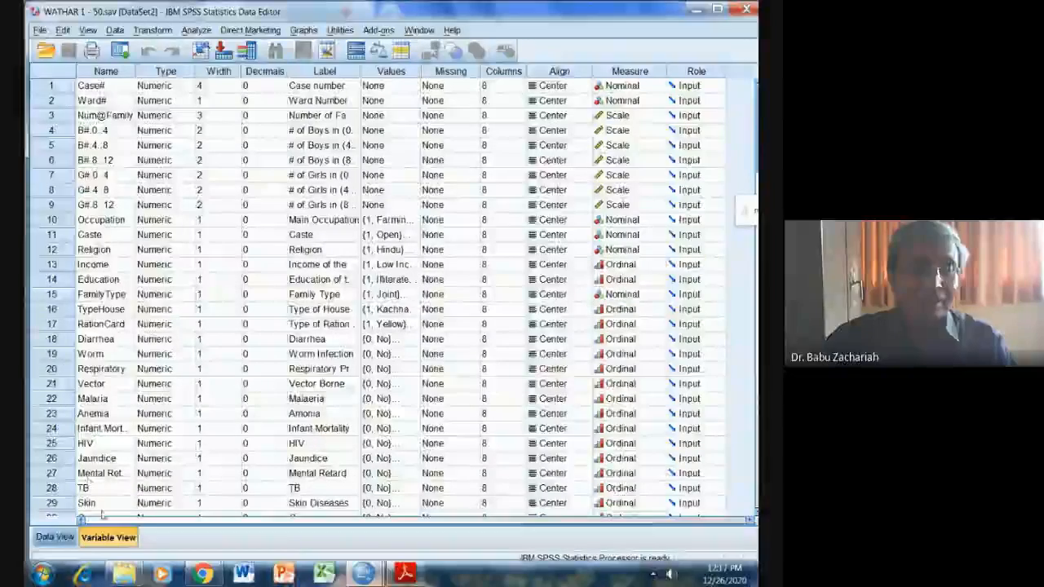
click(53, 538)
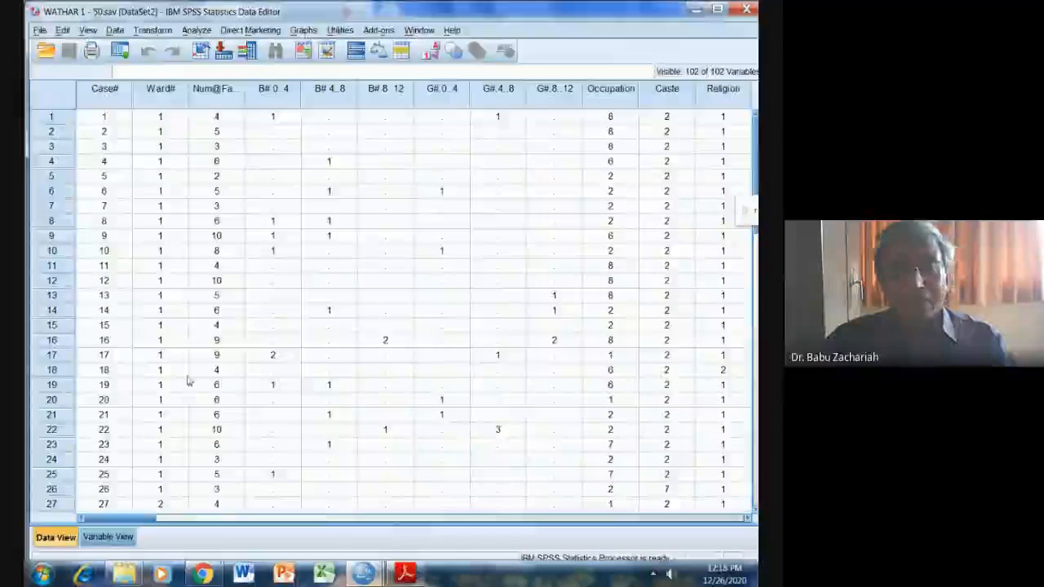
scroll(187, 380, down, 14)
scroll(187, 380, up, 3)
scroll(187, 380, up, 11)
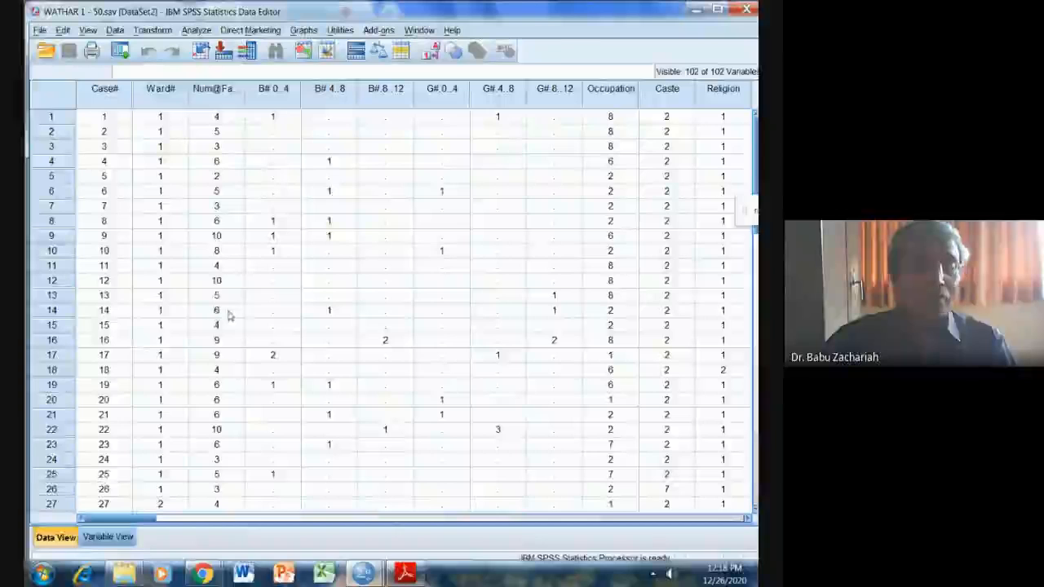
Merge the cases from the external file WATHAR 51 - 100.sav into the active WATHAR 1 - 50.sav dataset.
click(114, 30)
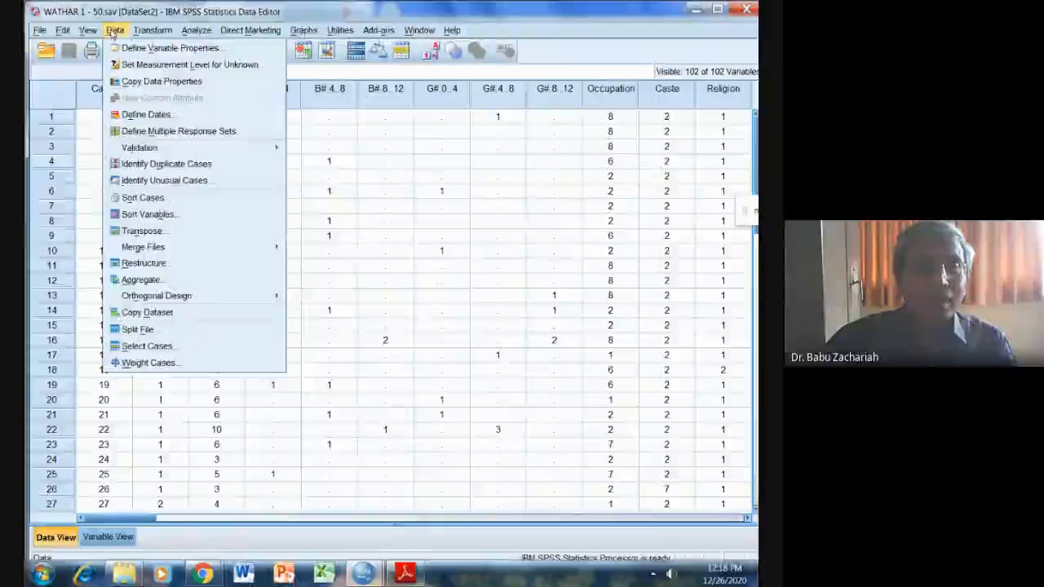
mouse_move(253, 247)
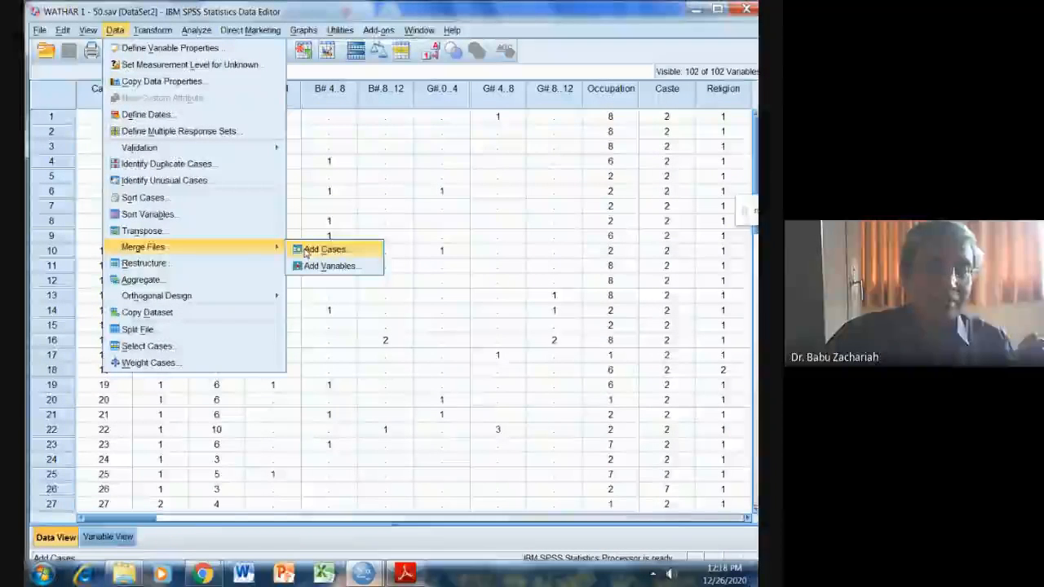
click(306, 251)
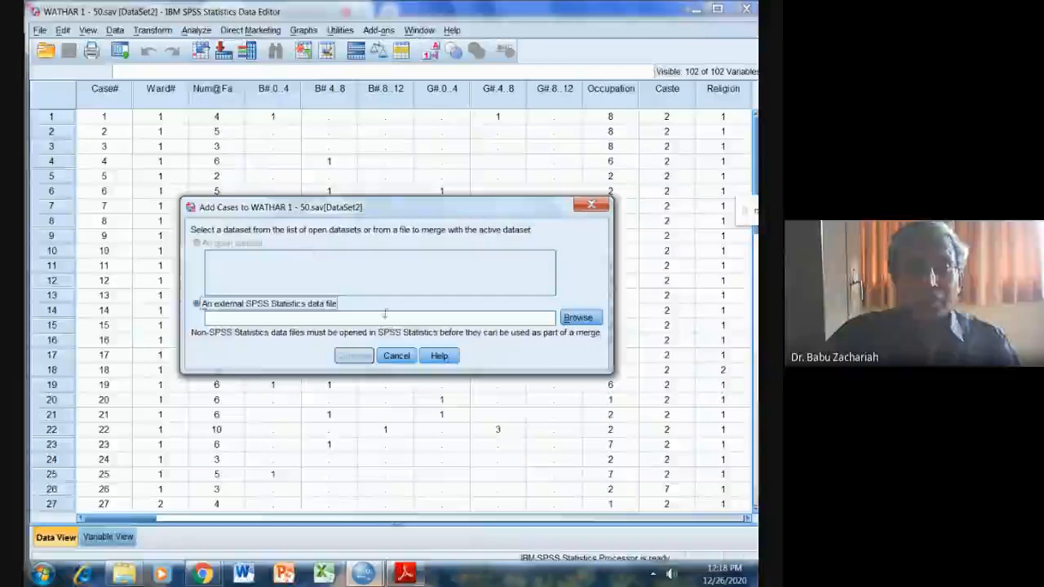
click(578, 317)
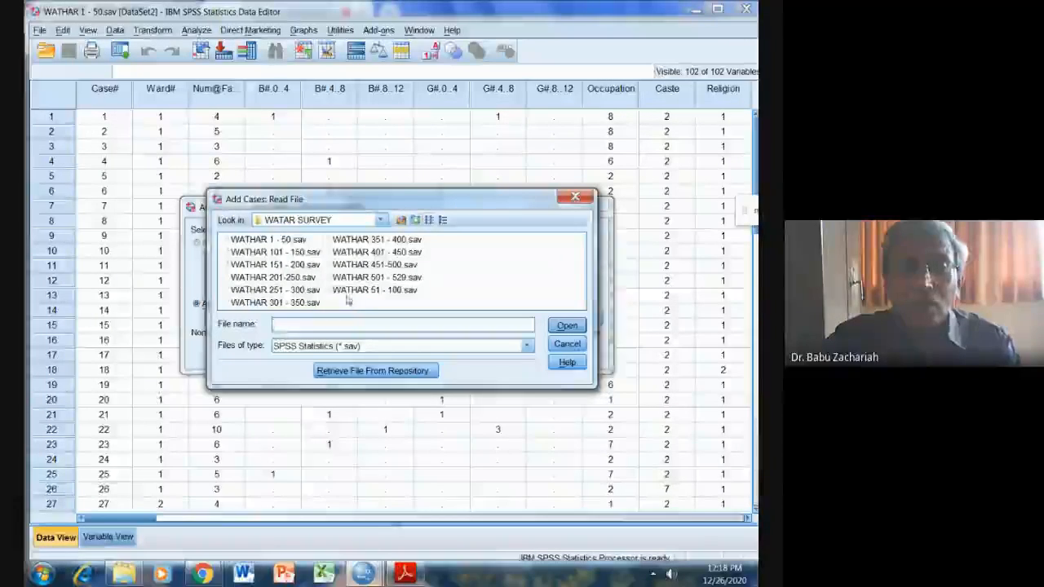
click(371, 290)
click(568, 326)
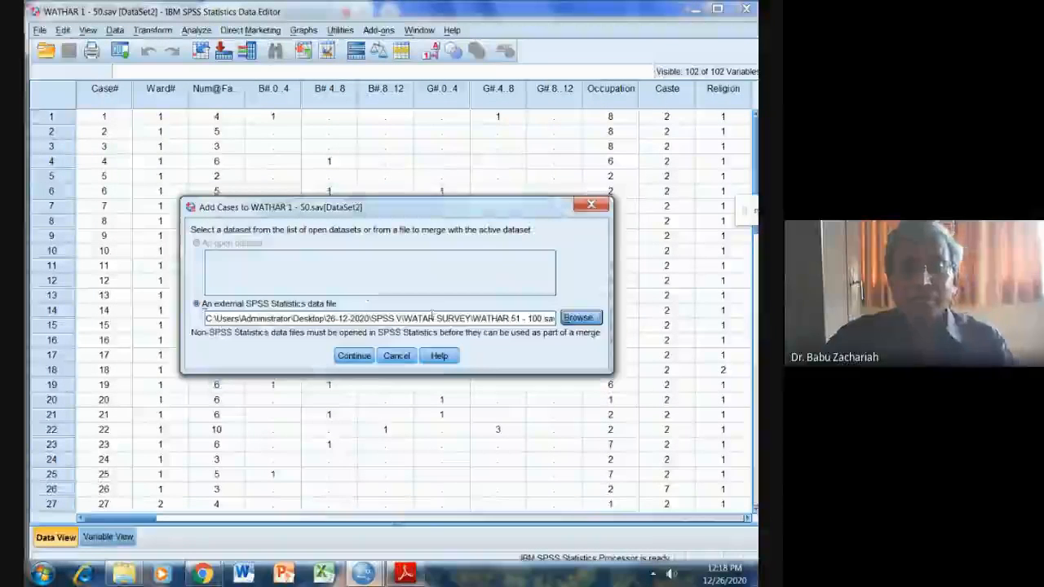
click(355, 360)
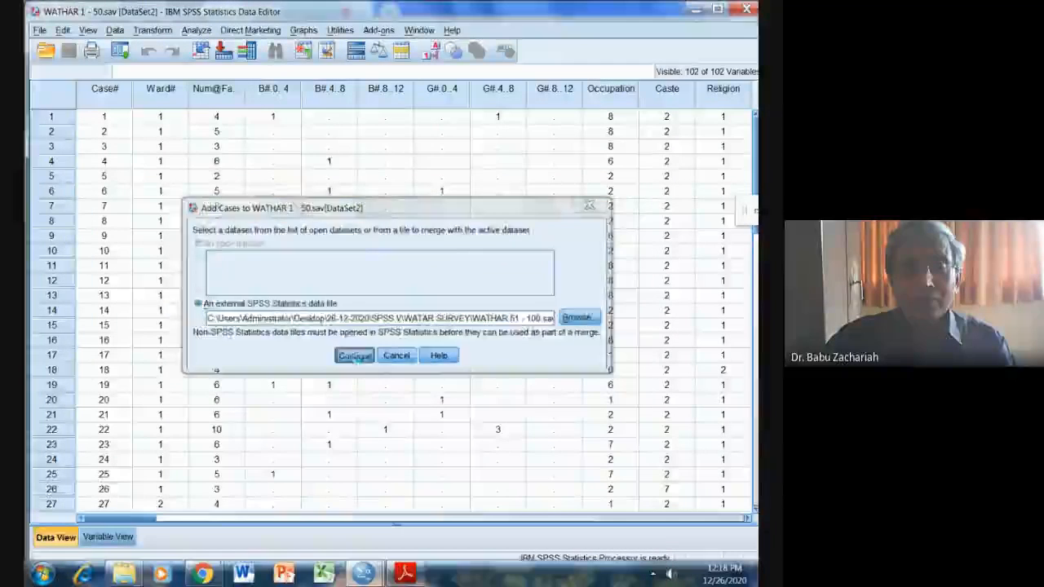
click(330, 395)
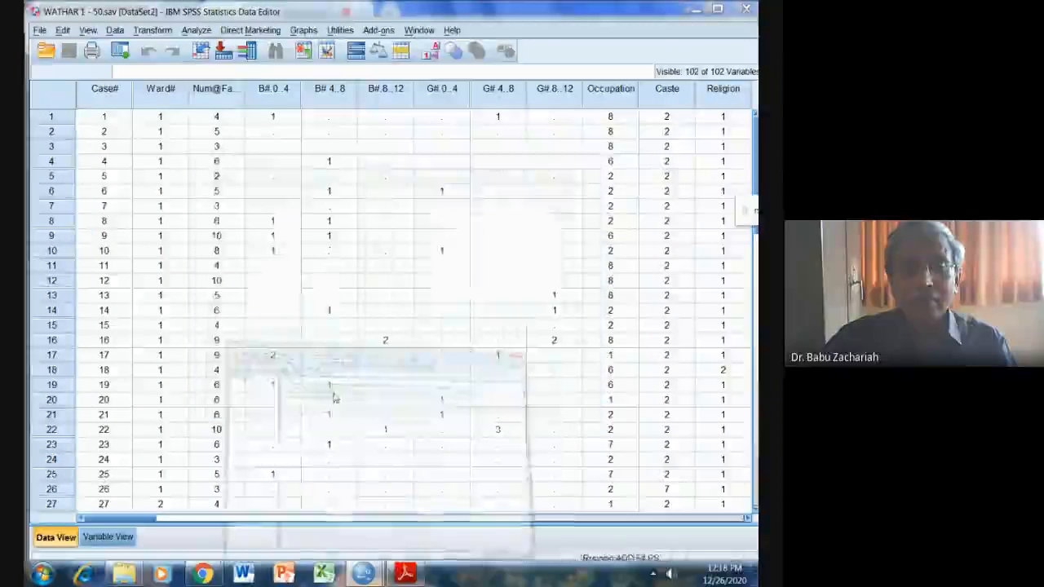
Return to the dataset and inspect the cases added from WATHAR 51 - 100.sav down to the last record.
mouse_move(363, 573)
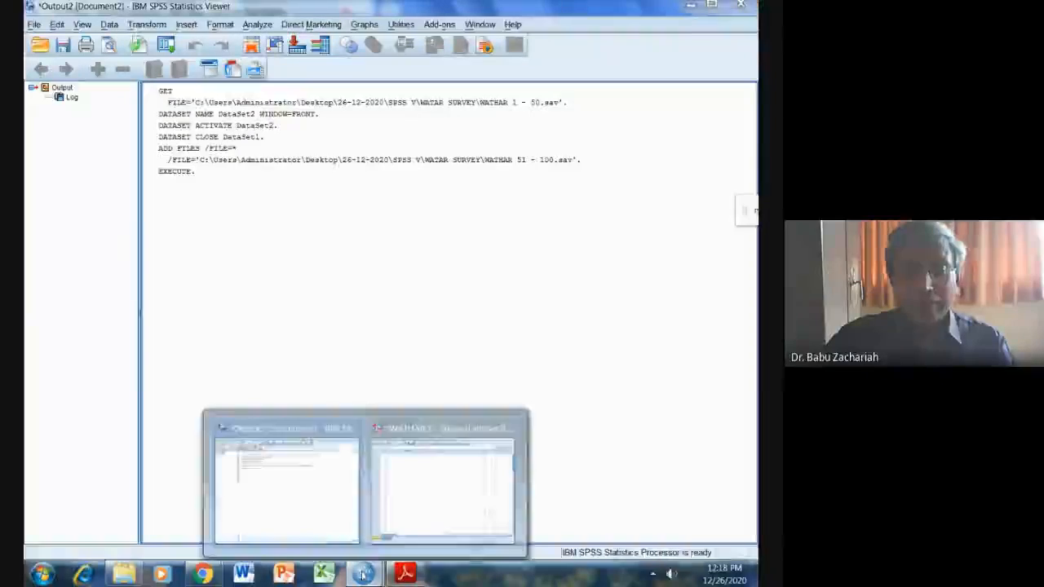
click(432, 484)
scroll(242, 384, down, 10)
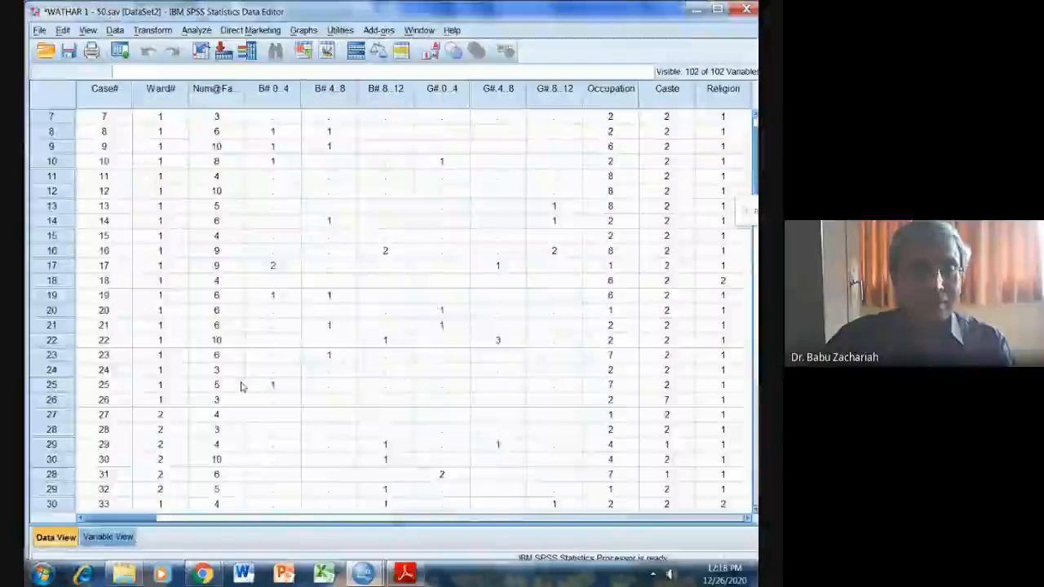
scroll(241, 388, down, 9)
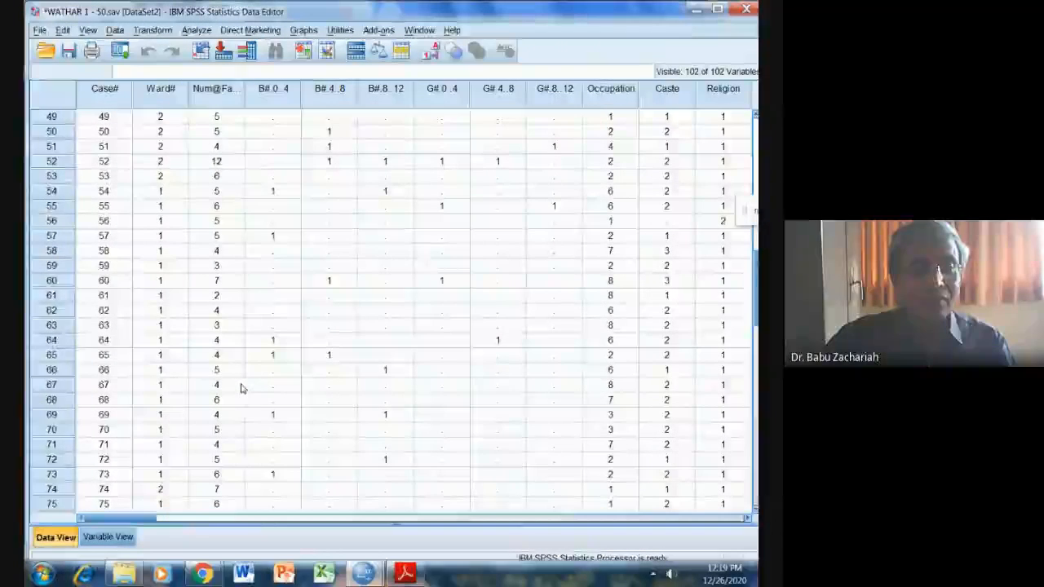
scroll(241, 389, down, 8)
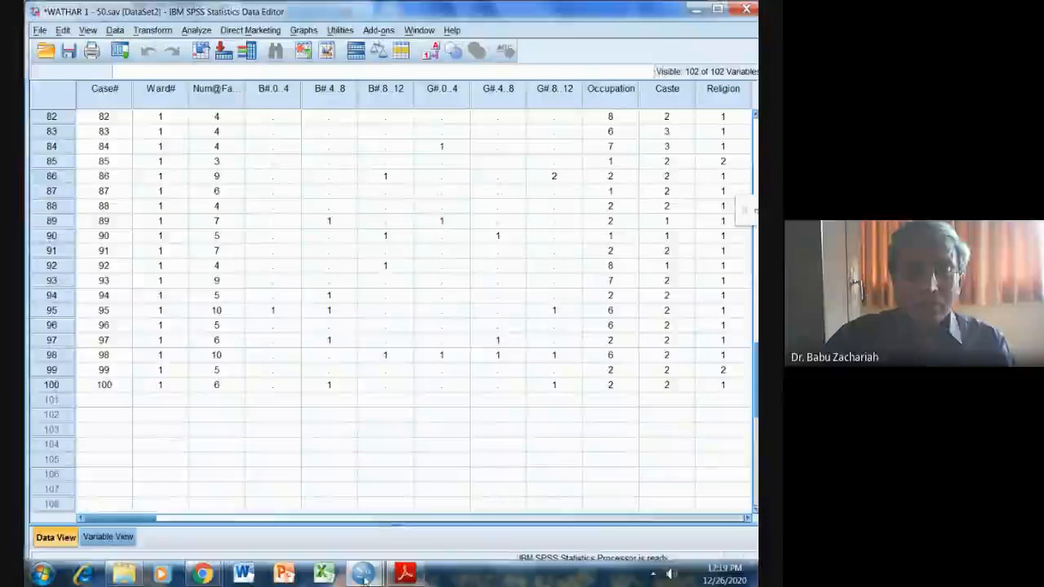
mouse_move(364, 580)
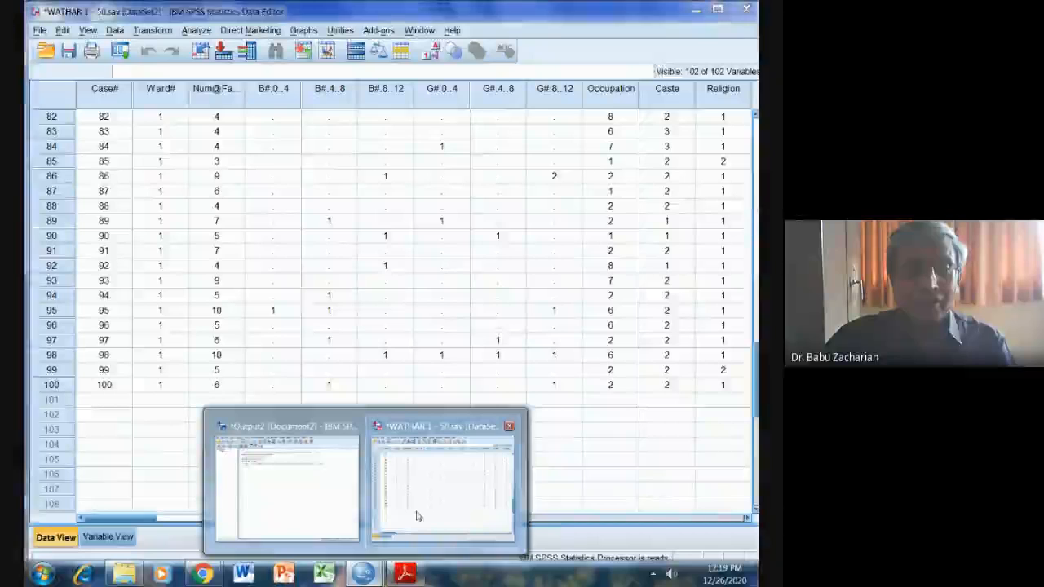
click(109, 384)
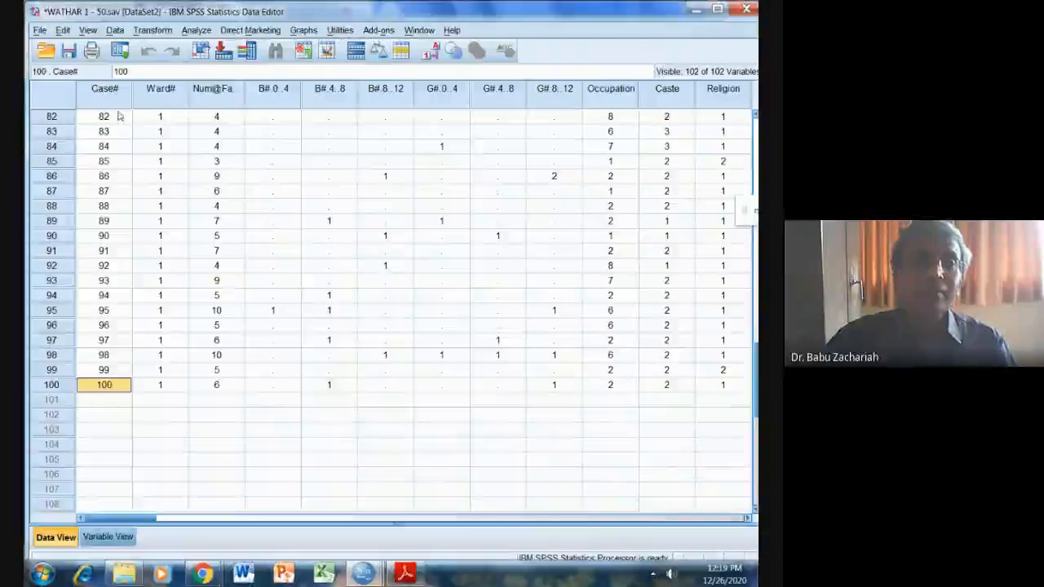
Merge the cases from the external file WATHAR 101 - 150.sav into the active dataset.
click(115, 30)
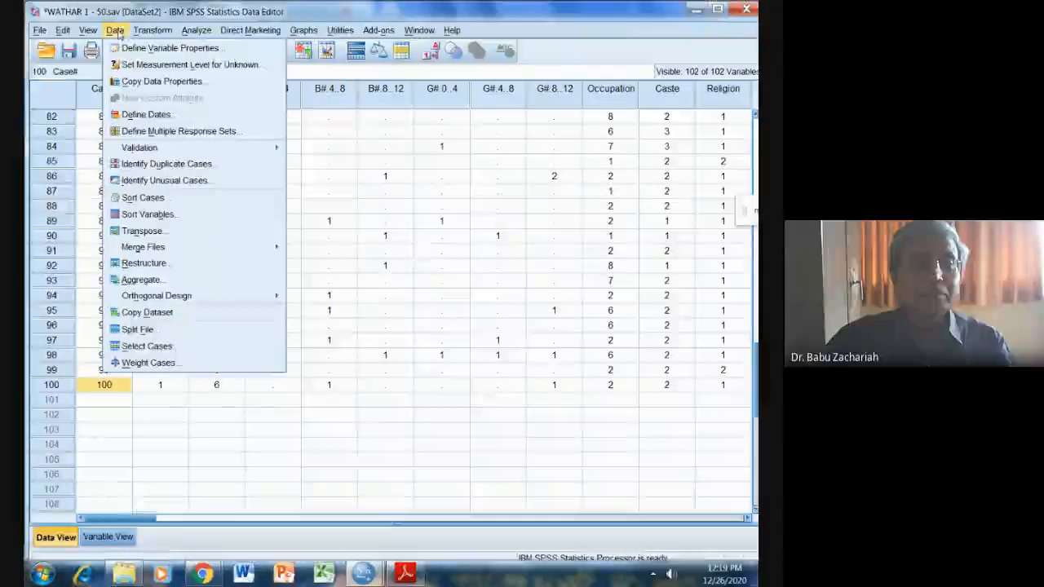
mouse_move(201, 250)
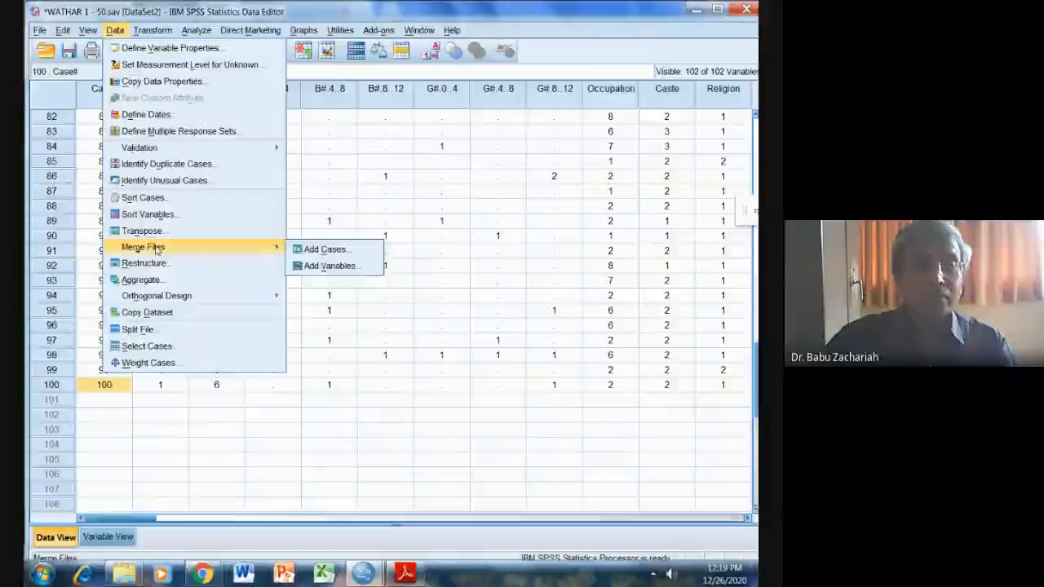
click(310, 249)
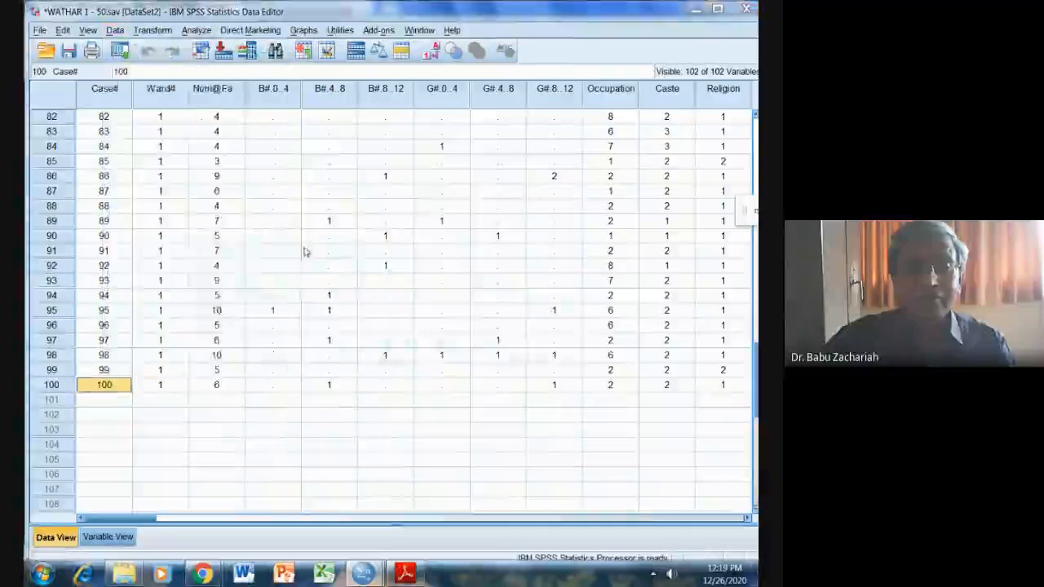
click(577, 317)
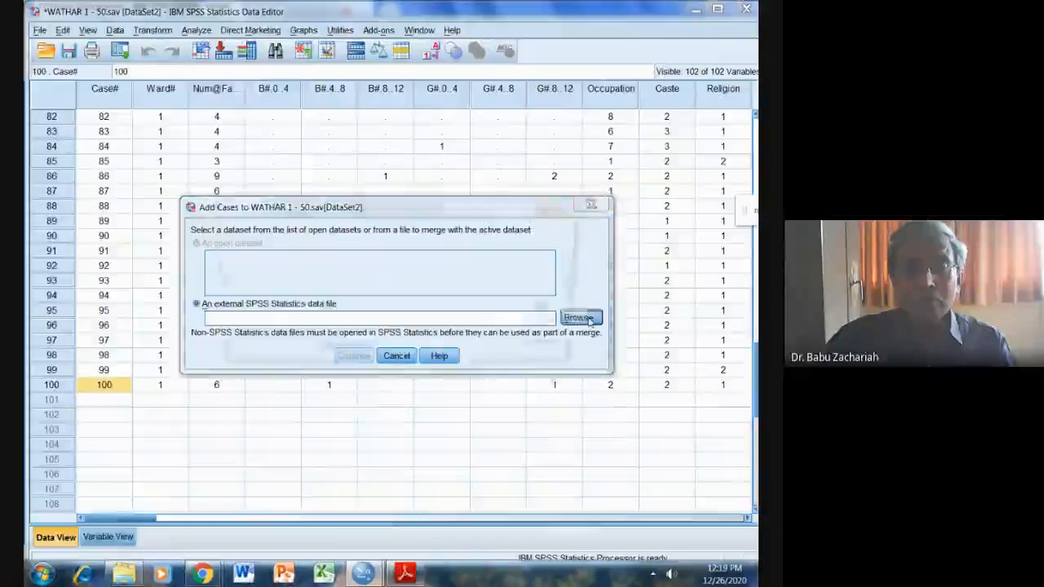
click(304, 263)
double_click(303, 263)
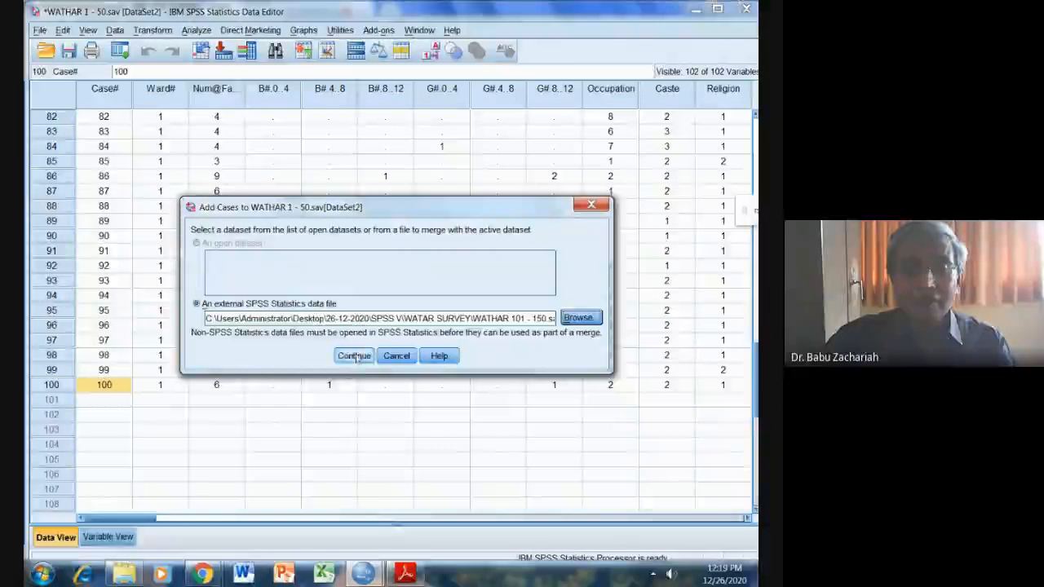
click(355, 355)
click(327, 395)
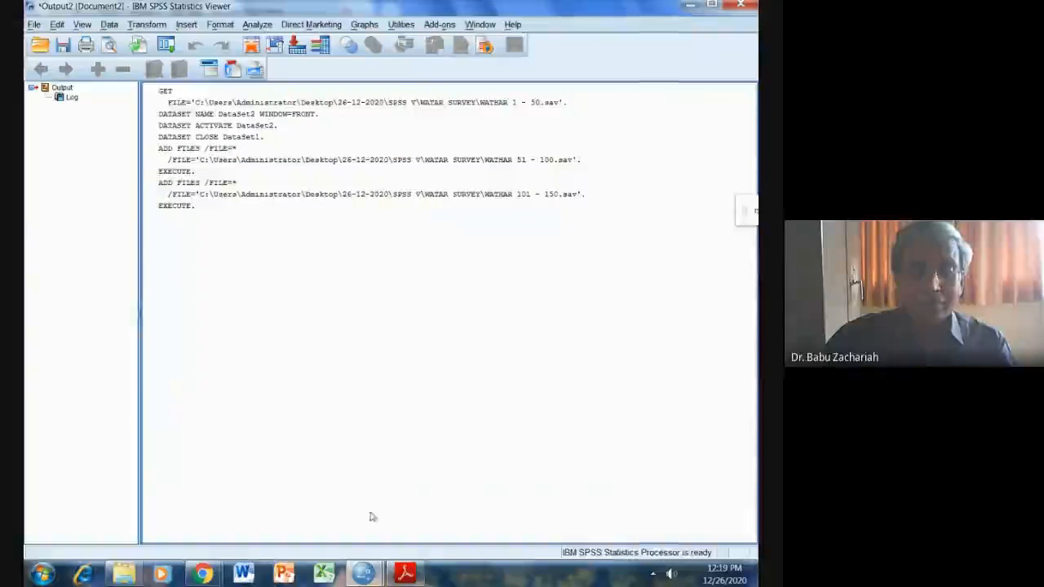
Return to the dataset and inspect the cases added from WATHAR 101 - 150.sav.
mouse_move(364, 575)
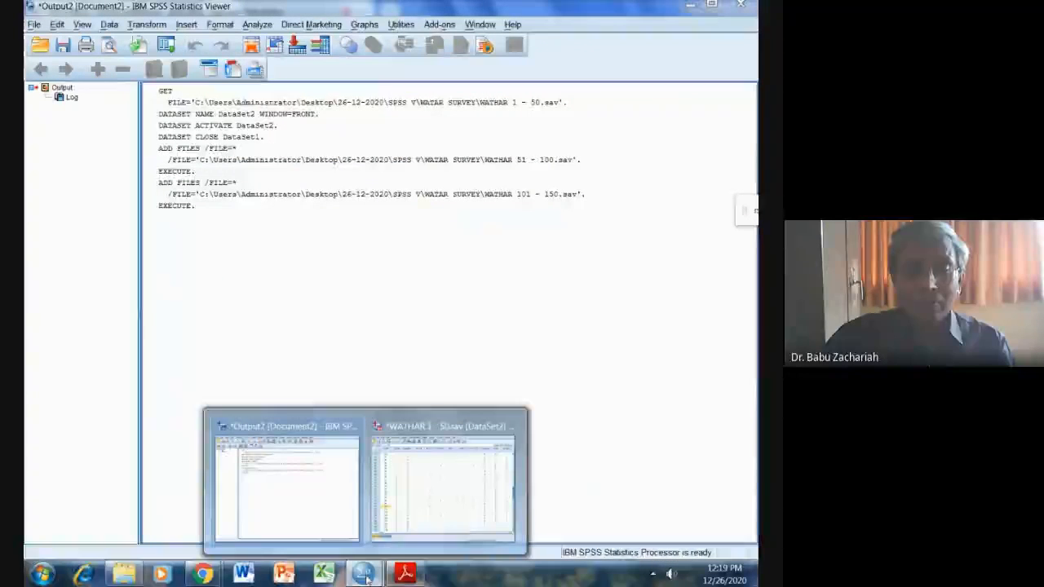
click(400, 522)
scroll(277, 400, down, 7)
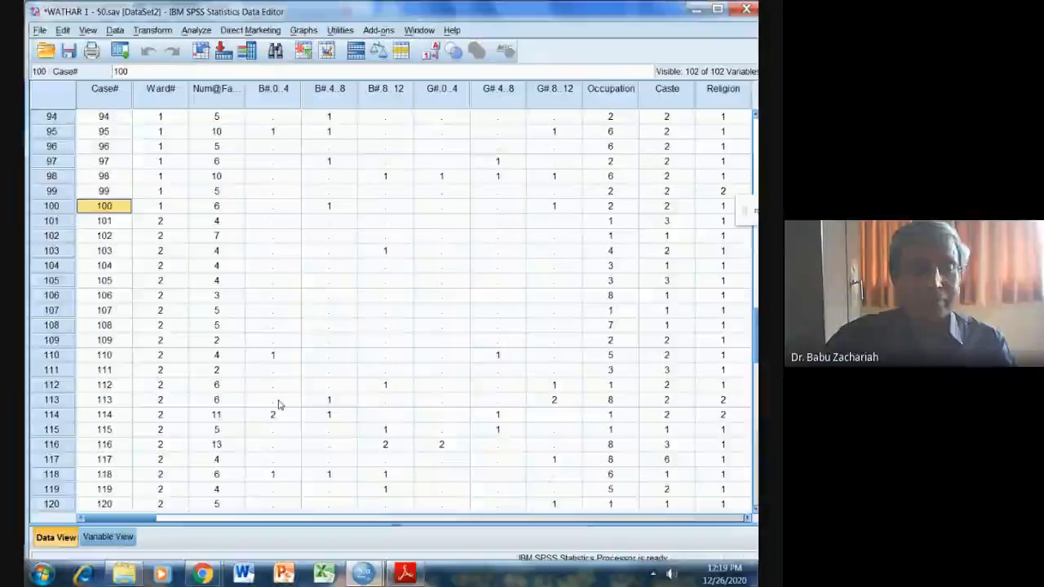
scroll(277, 403, down, 12)
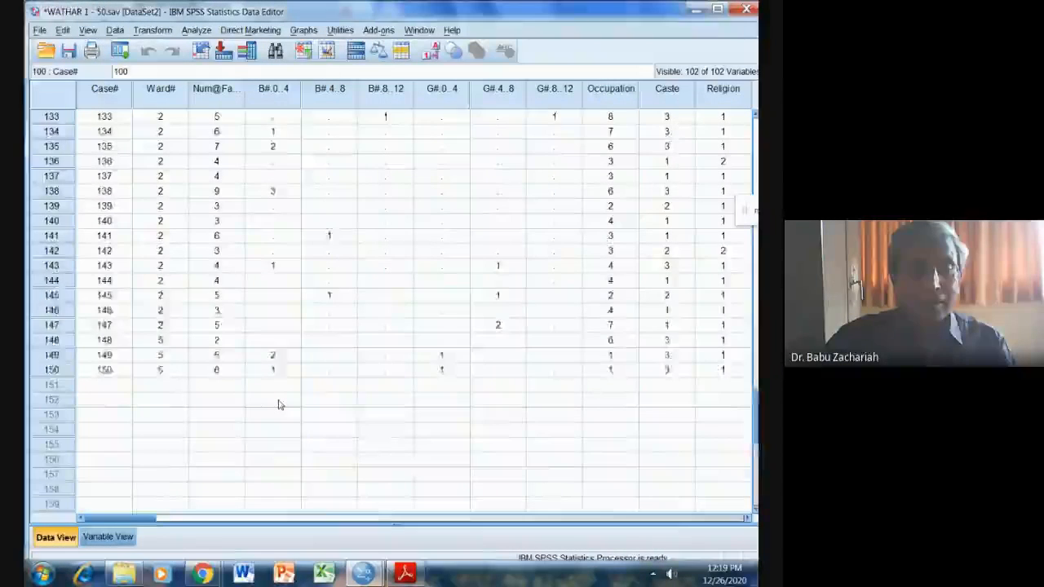
scroll(277, 404, up, 2)
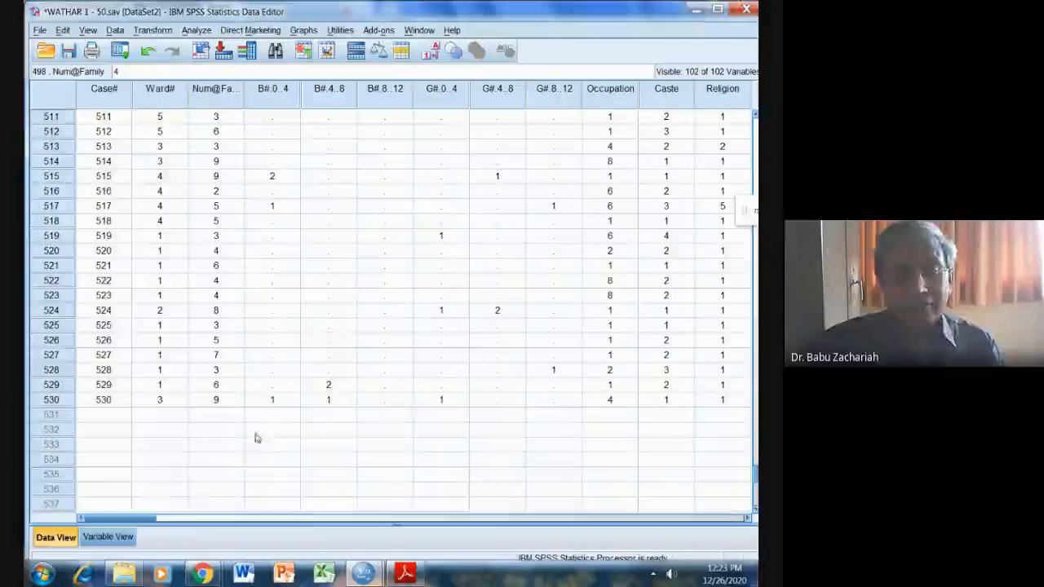
Review the task list in SPSS VIB.pdf in Adobe Reader, then return to the SPSS dataset and look over the merged cases.
click(403, 574)
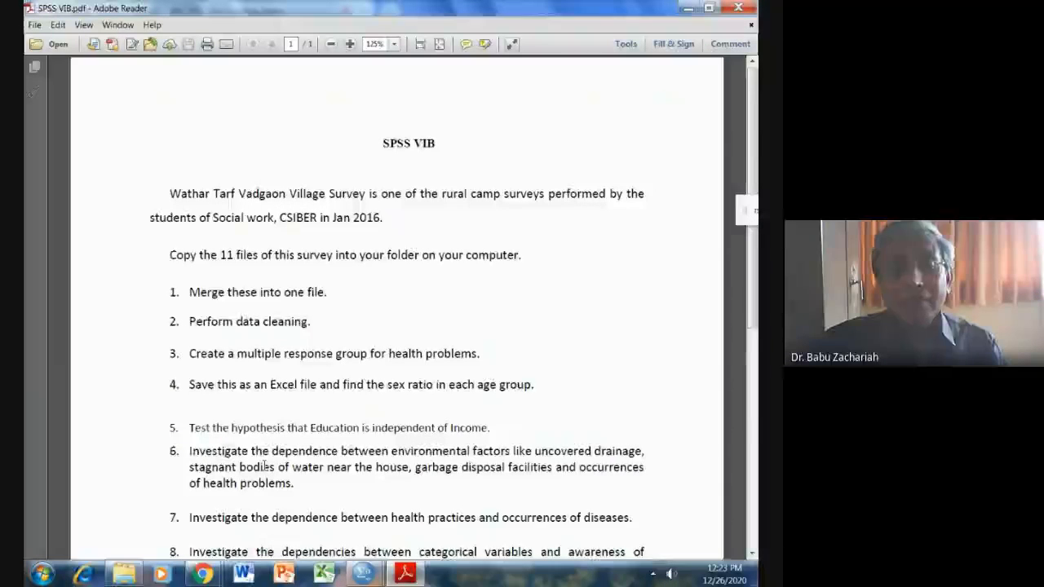
mouse_move(364, 575)
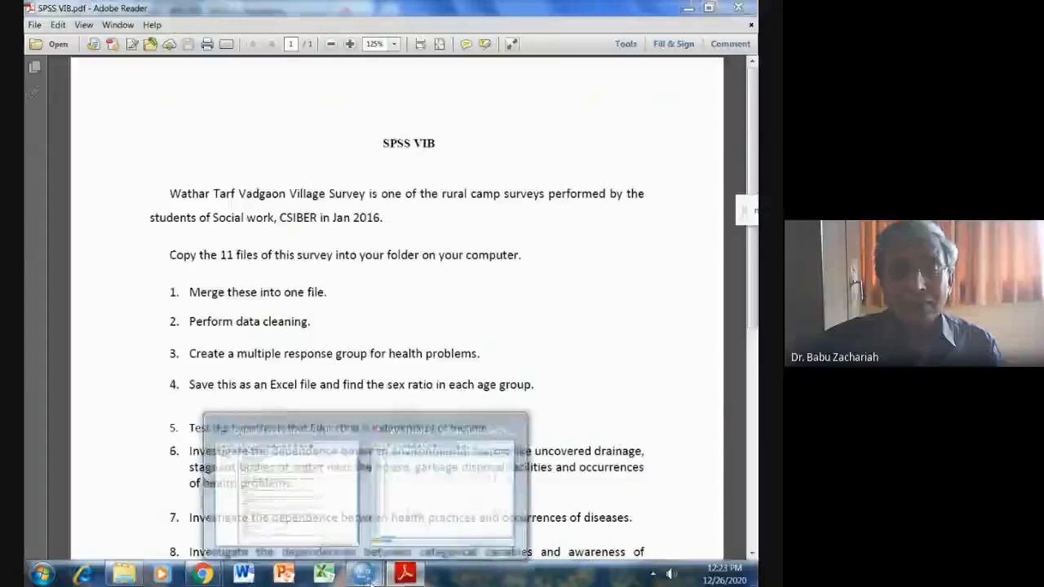
click(424, 513)
scroll(316, 415, up, 10)
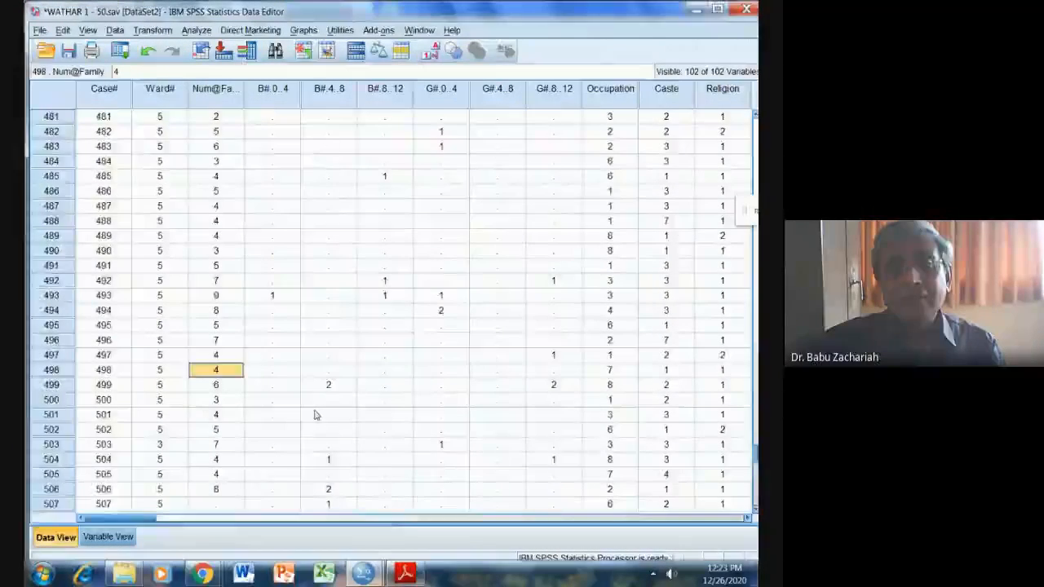
scroll(317, 415, up, 8)
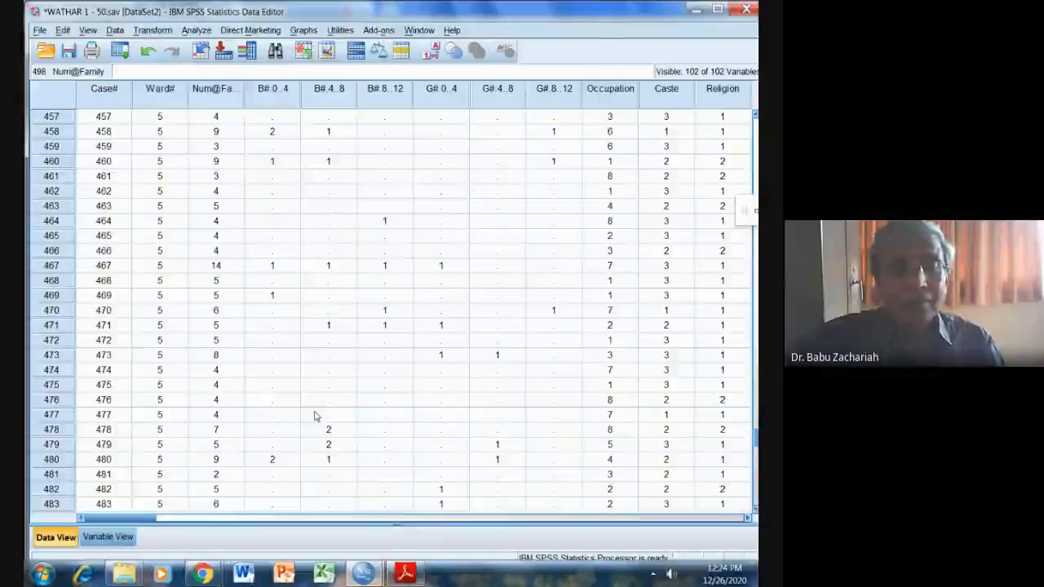
scroll(314, 416, down, 12)
scroll(313, 423, down, 6)
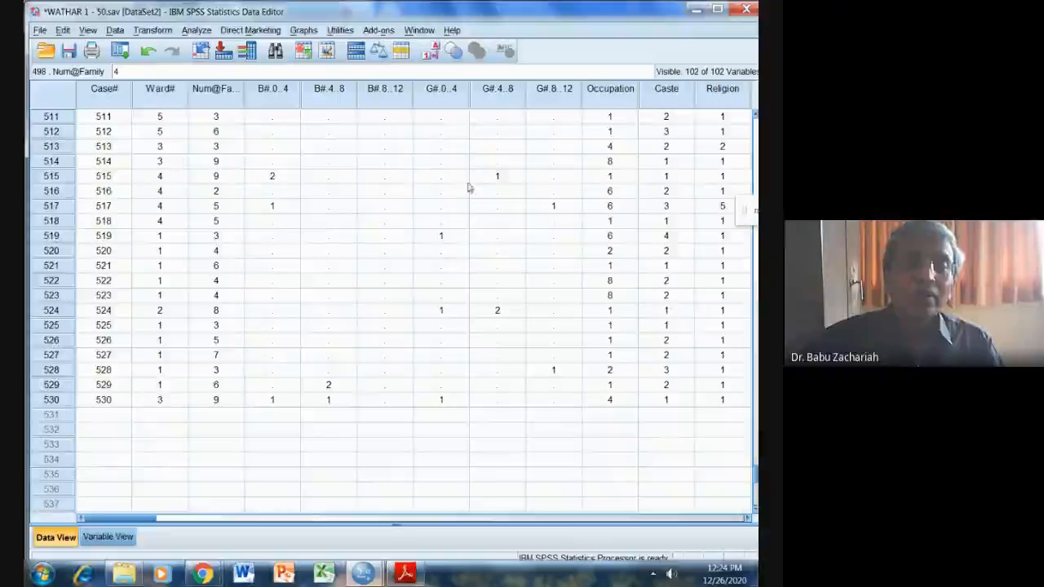
Run Frequencies with frequency tables on all variables from Ward Number to the last one, leaving out Case number.
click(197, 30)
mouse_move(211, 66)
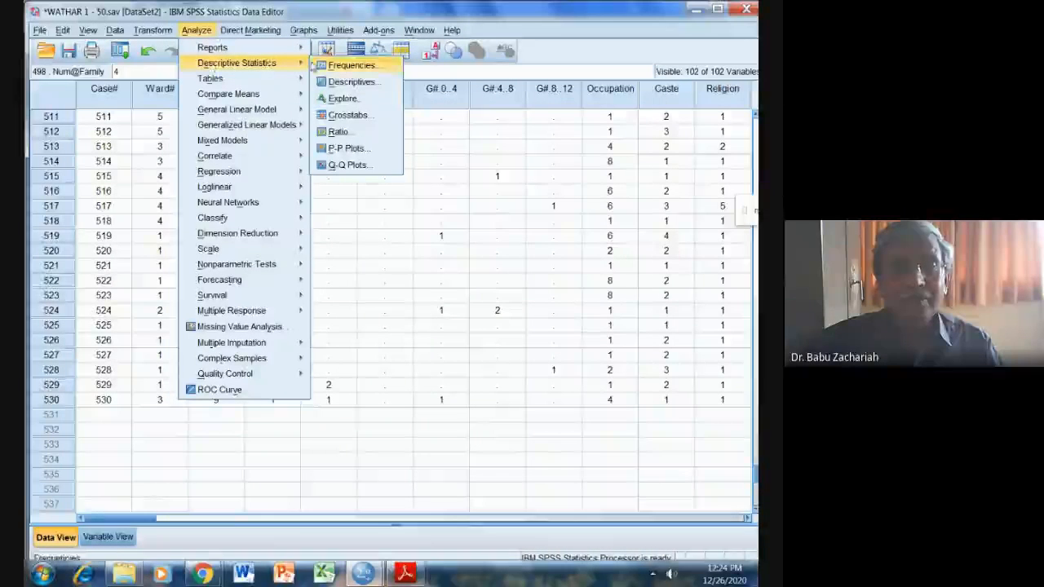
click(328, 67)
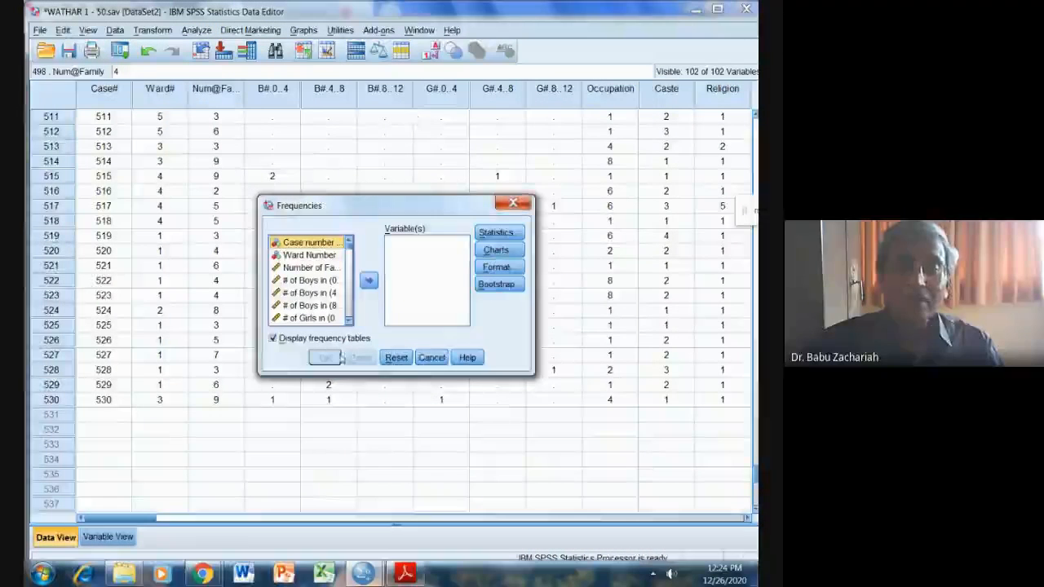
click(317, 255)
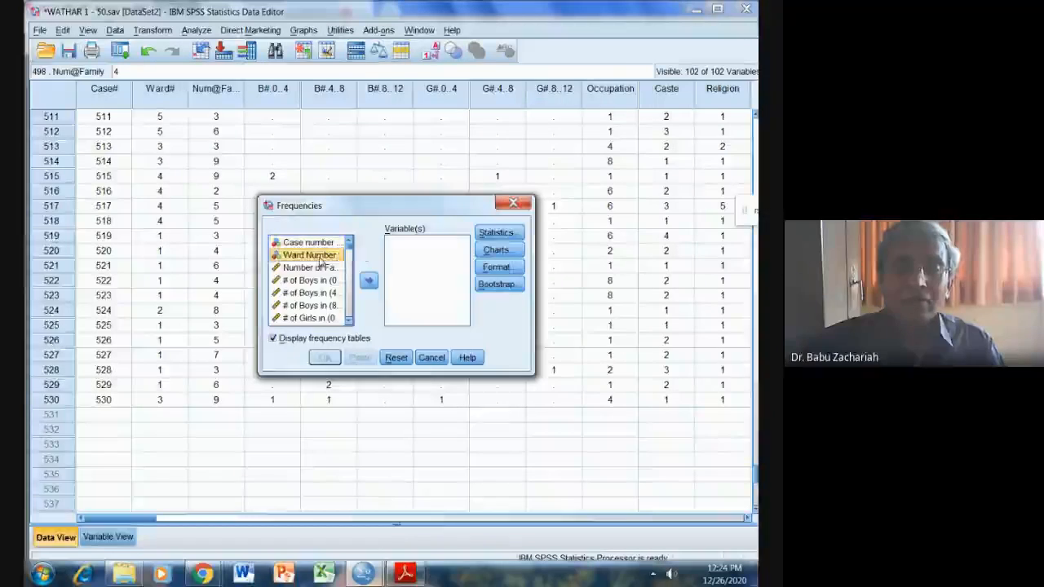
key(shift+Down)
key(shift+Down)
key(shift+Down)
key(shift+Down)
key(shift+Down)
key(shift+Down)
key(shift+Down)
key(shift+Down)
key(shift+Down)
key(shift+Down)
key(shift+Down)
key(shift+Down)
key(shift+Down)
key(shift+Down)
key(shift+Down)
key(shift+Down)
key(shift+Down)
key(shift+Down)
key(shift+Down)
key(shift+Down)
key(shift+Down)
key(shift+Down)
key(shift+Down)
key(shift+Down)
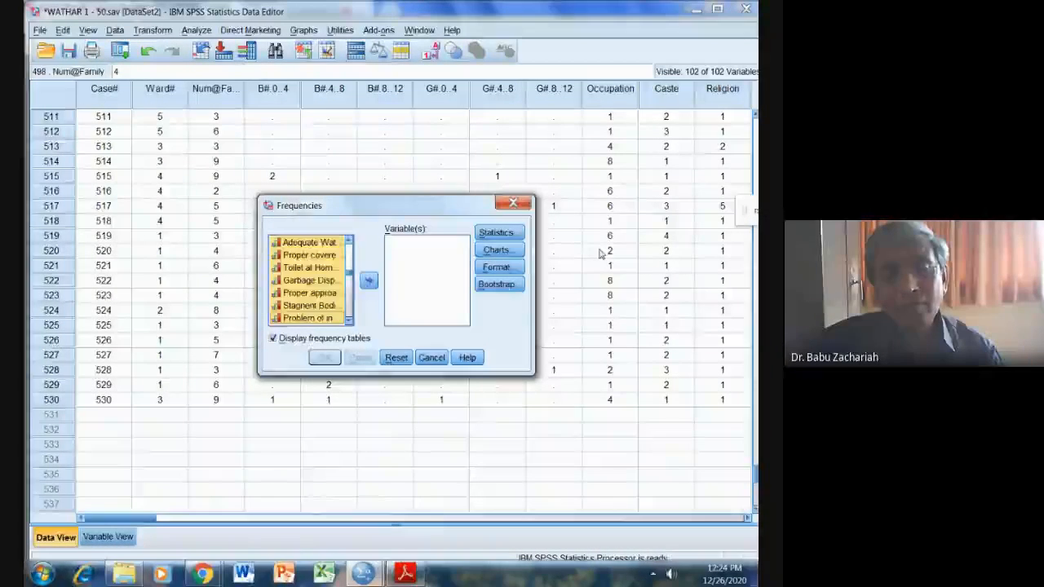
key(shift+Down)
key(shift+Down)
key(shift+Down)
key(shift+Down)
key(shift+Down)
key(shift+Down)
key(shift+Down)
key(shift+Down)
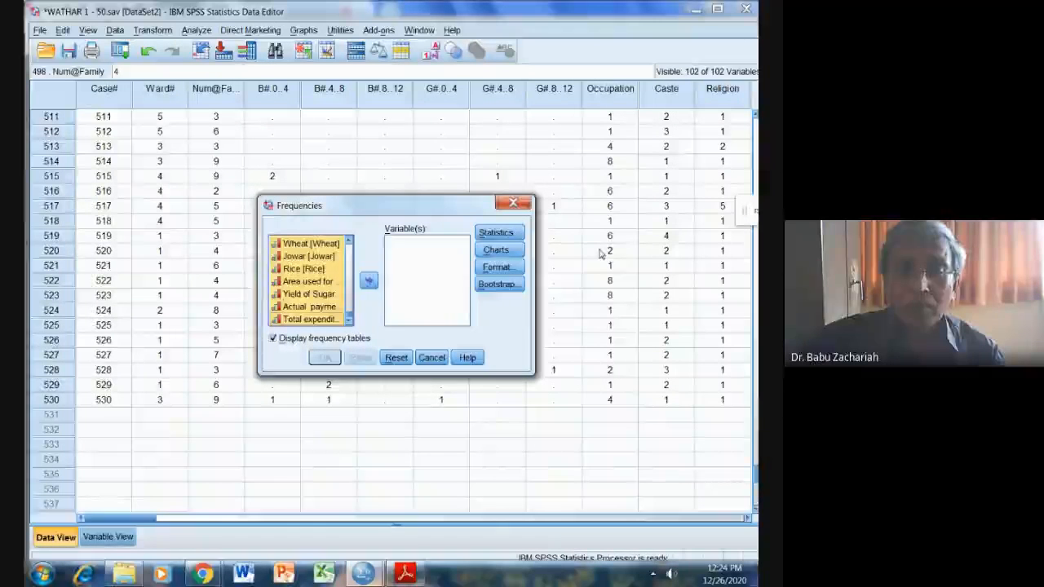
click(369, 281)
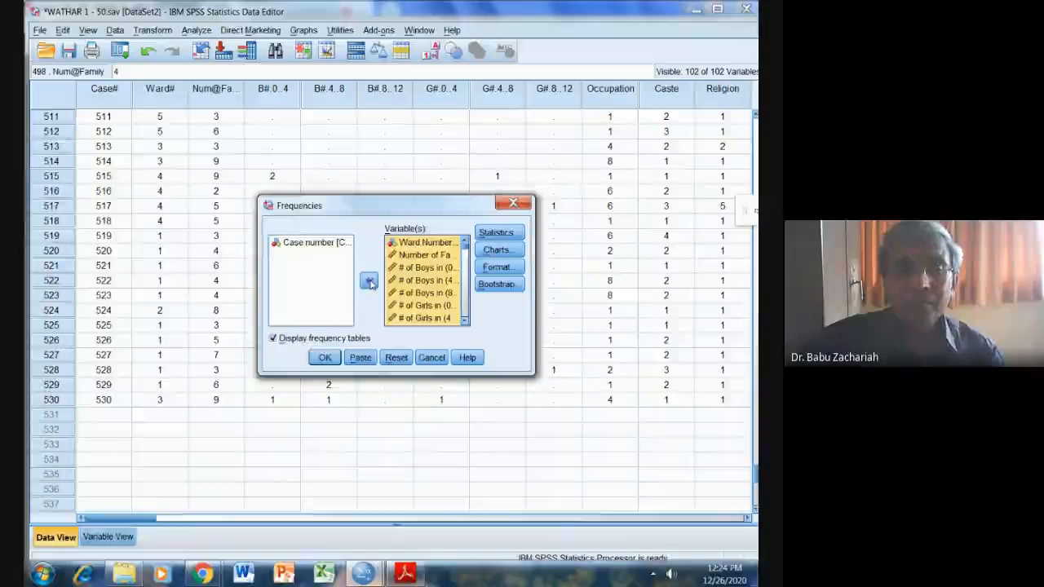
click(325, 357)
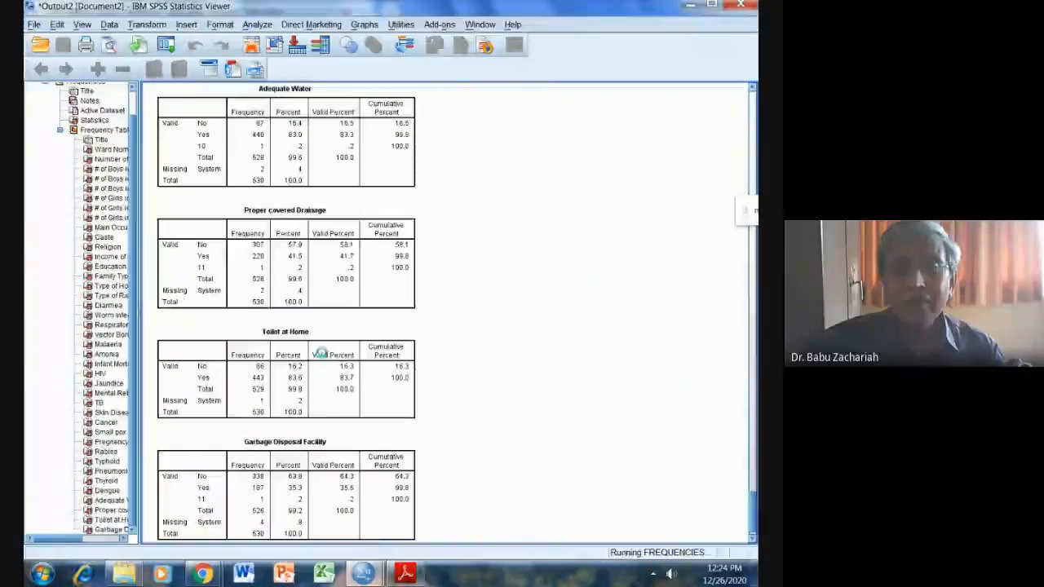
Examine the frequency tables for Ward Number, Number of Family Members and # of Boys in (0-4) for out-of-range values.
scroll(602, 372, up, 5)
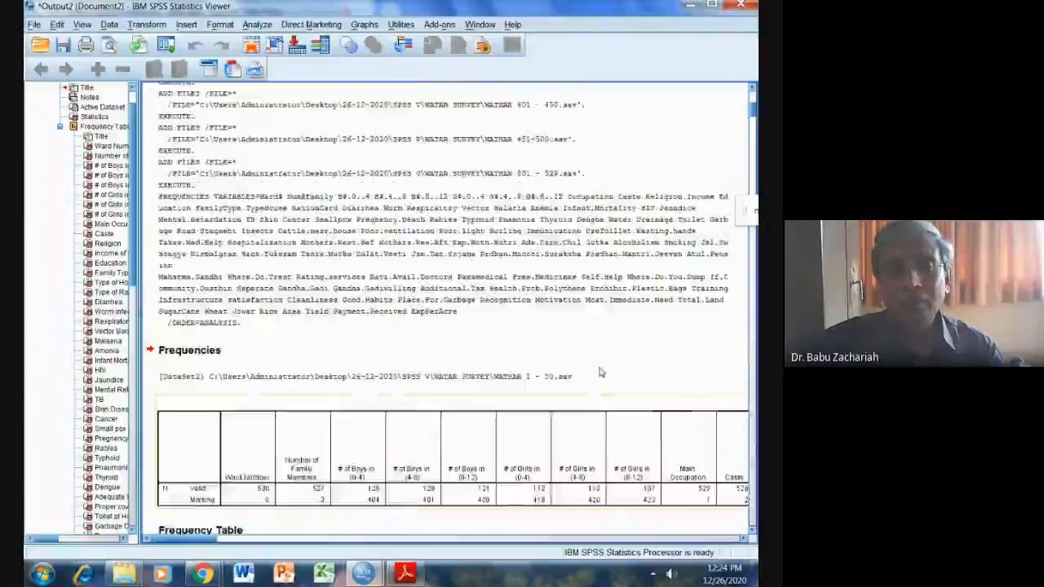
scroll(601, 372, down, 5)
scroll(601, 371, down, 5)
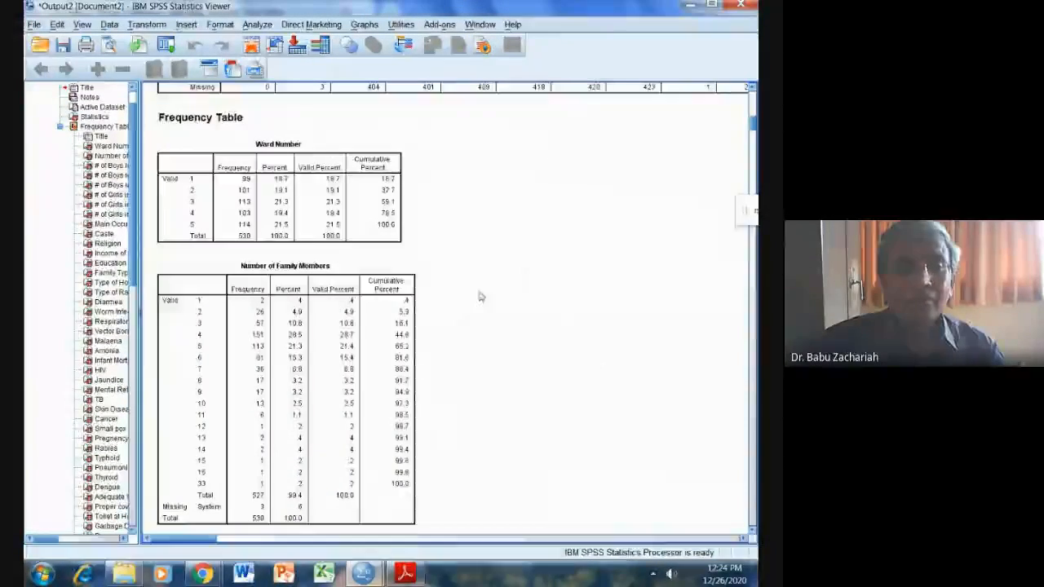
click(277, 230)
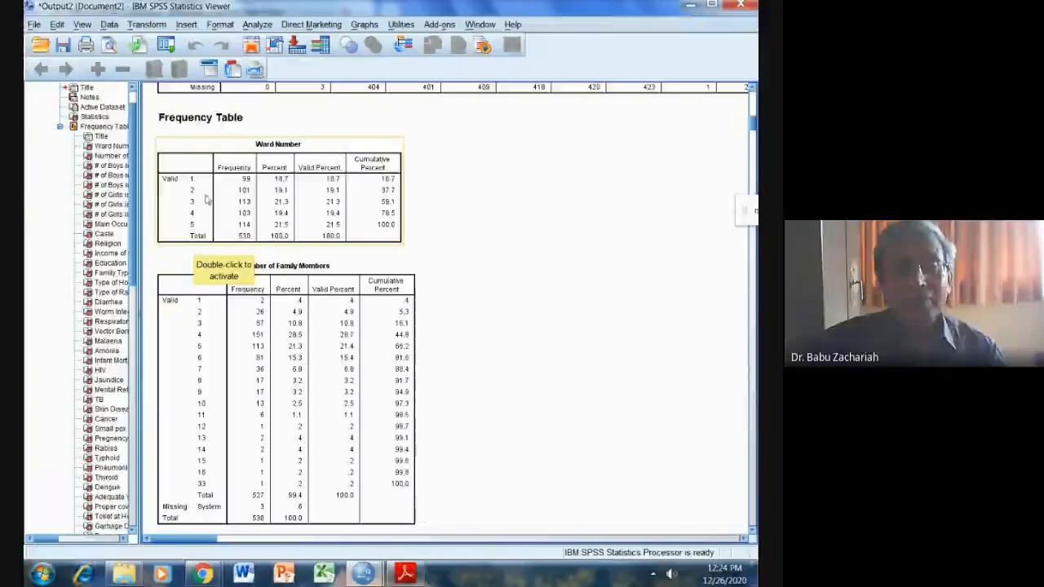
scroll(562, 311, down, 4)
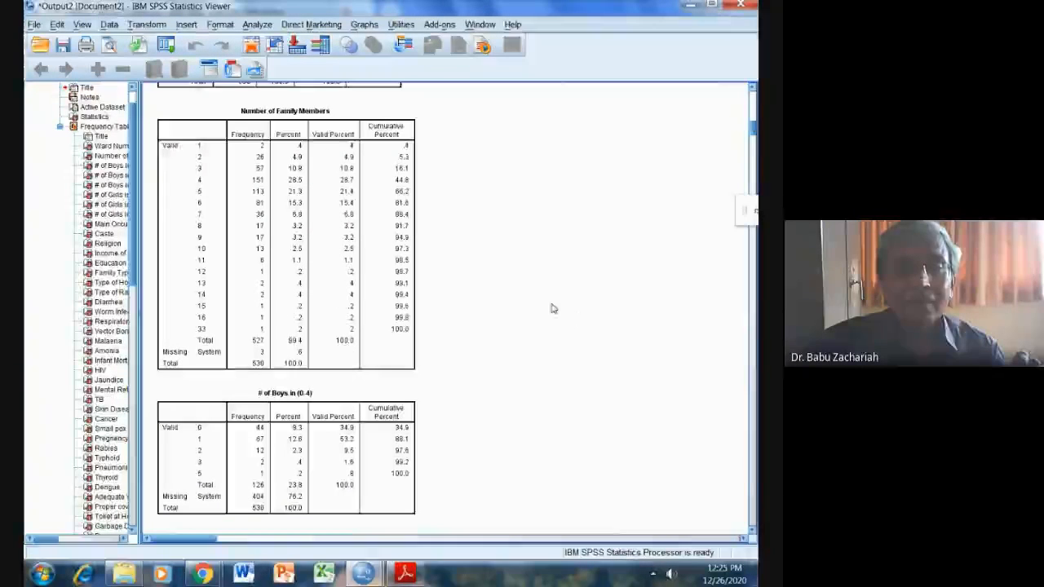
click(267, 156)
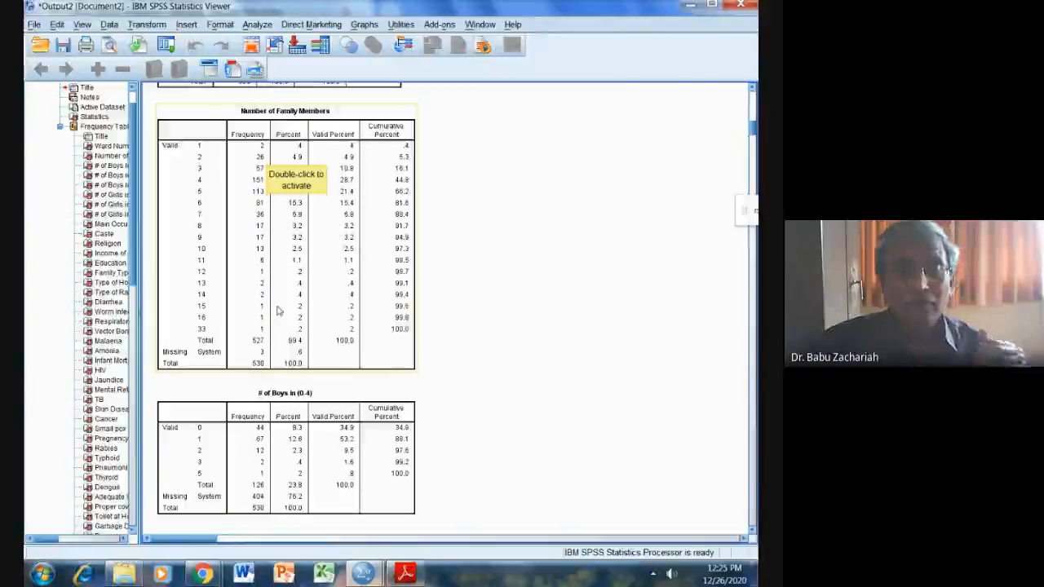
scroll(281, 322, down, 3)
scroll(282, 318, up, 2)
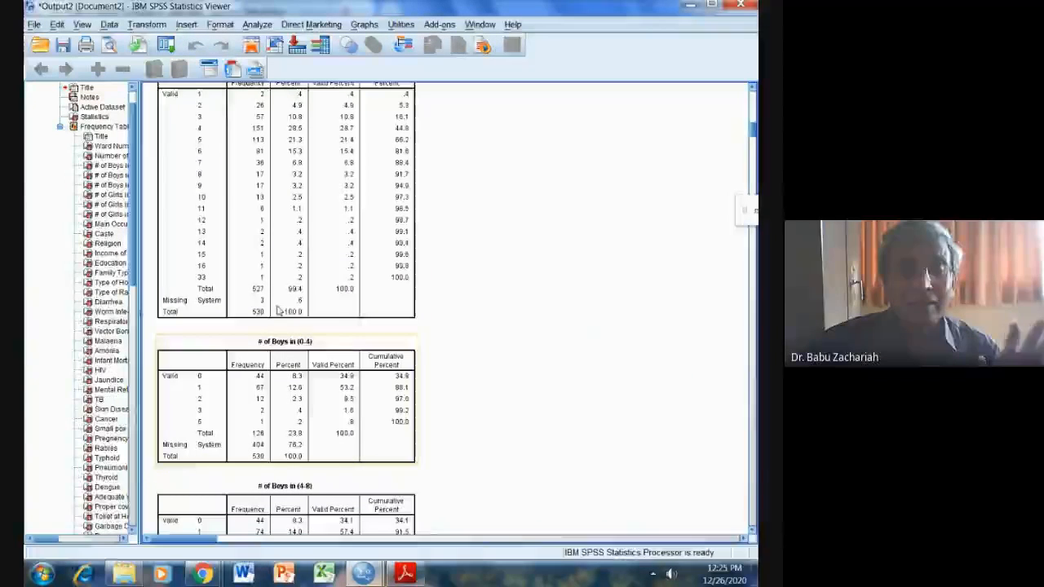
Check the frequency tables for the boys' and girls' age groups down to Main Occupation for implausible values.
scroll(302, 329, down, 4)
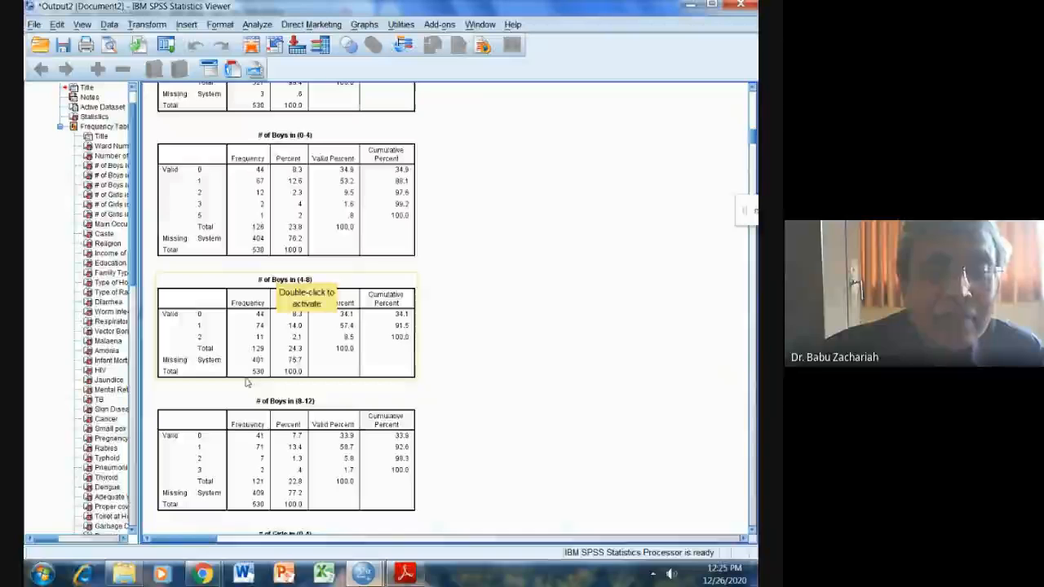
scroll(361, 314, down, 2)
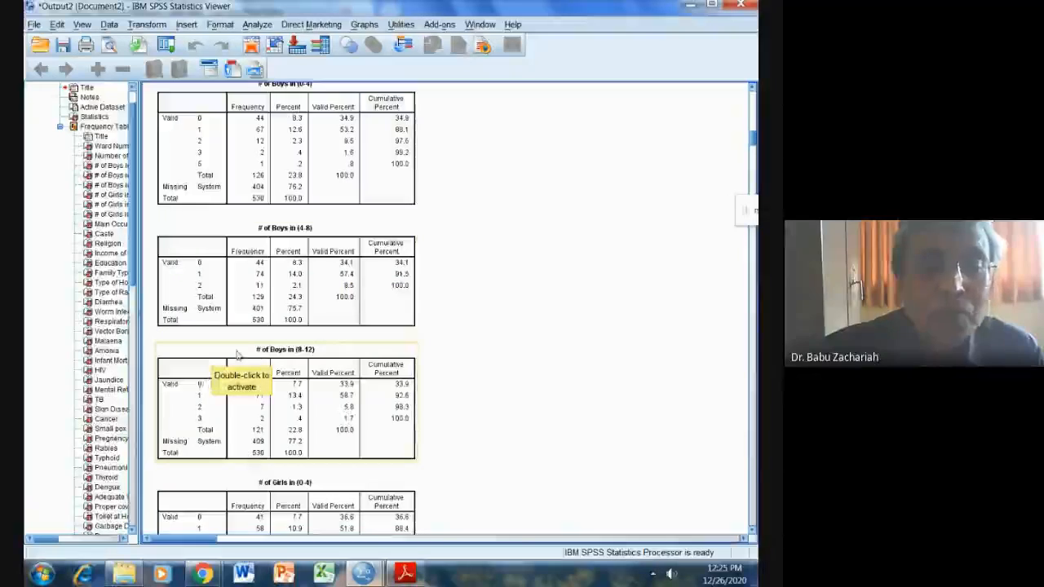
scroll(237, 353, down, 6)
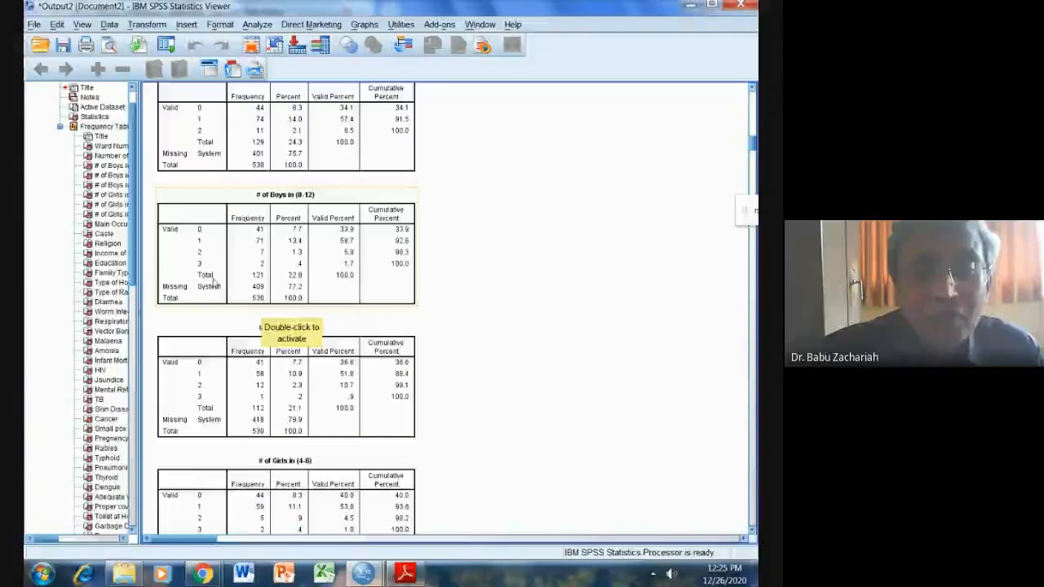
scroll(303, 245, down, 4)
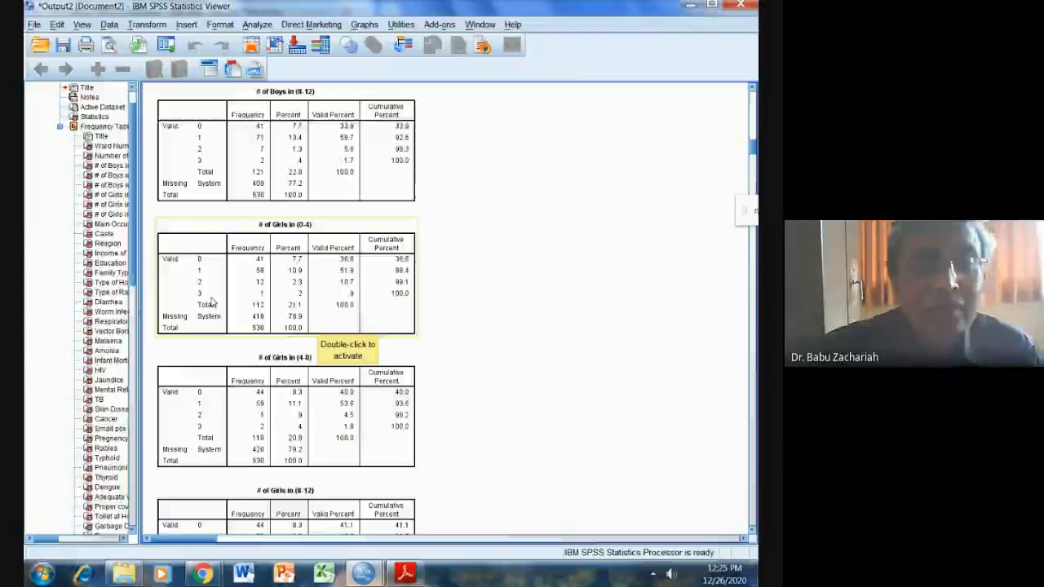
scroll(211, 302, down, 6)
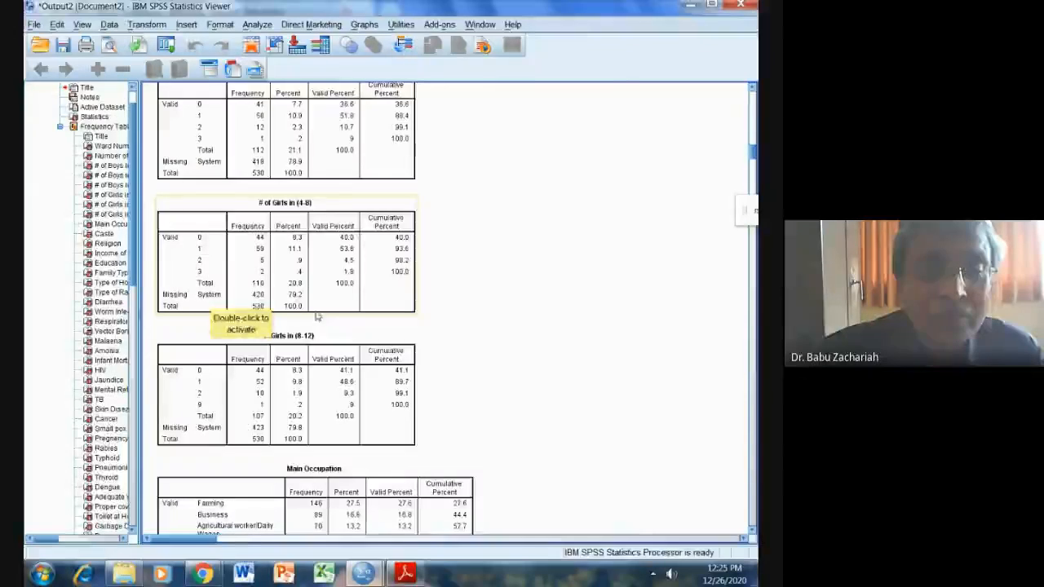
scroll(269, 298, down, 4)
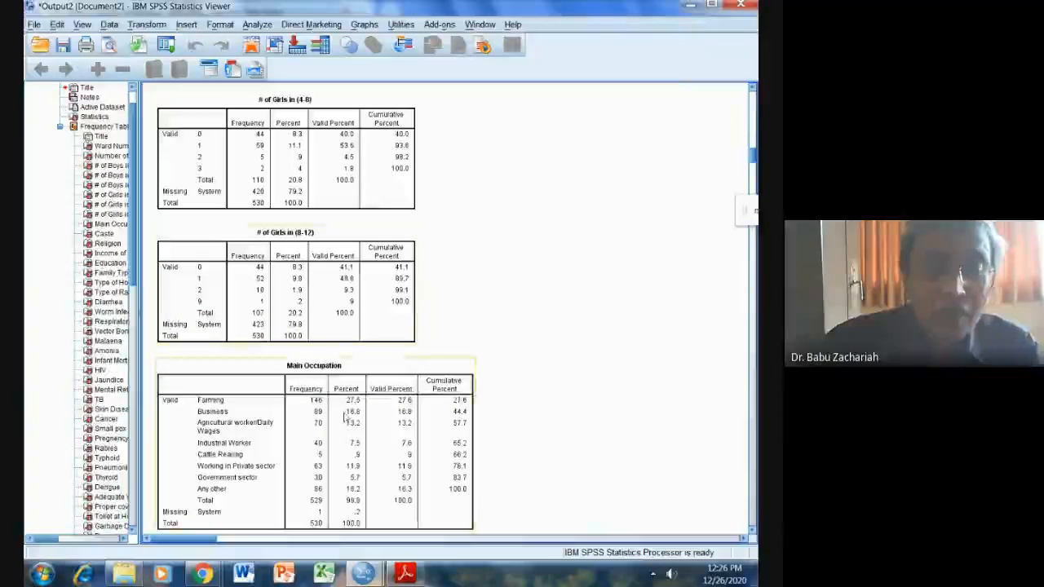
Compare the dataset window with the output and recheck the # of Girls in (8-12) and Main Occupation tables.
mouse_move(366, 570)
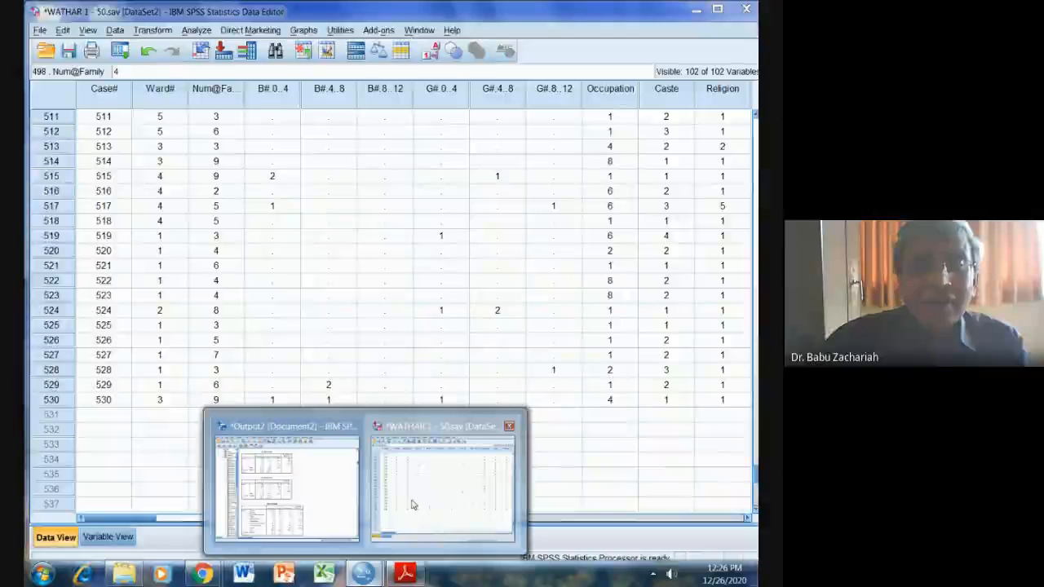
click(412, 505)
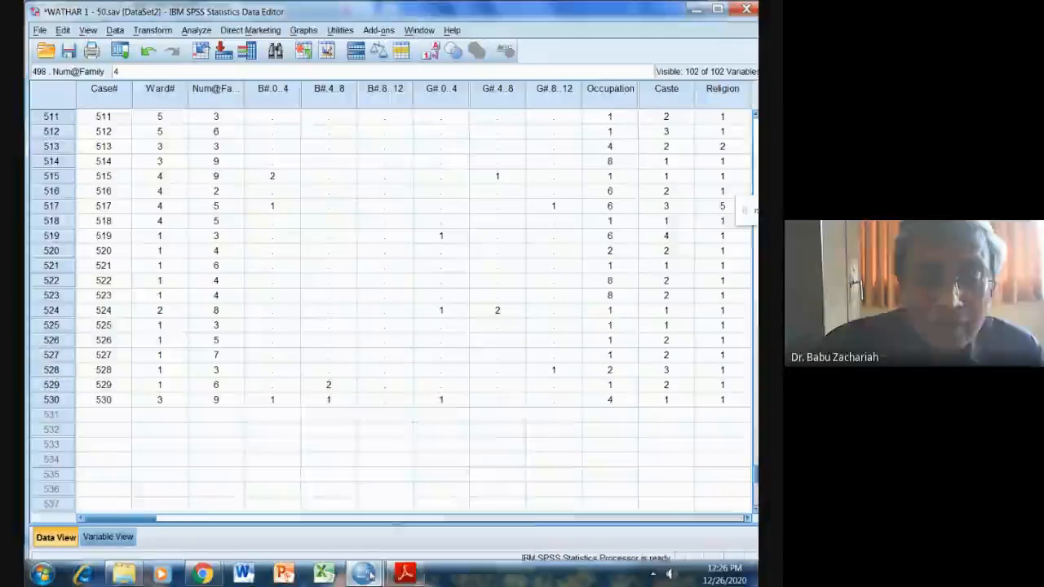
mouse_move(366, 573)
click(311, 507)
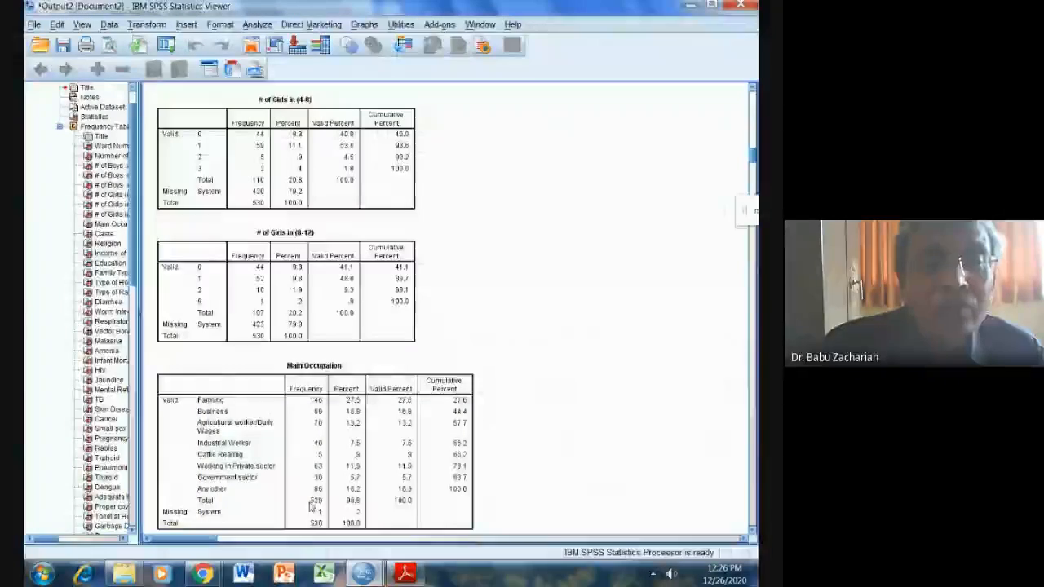
click(277, 463)
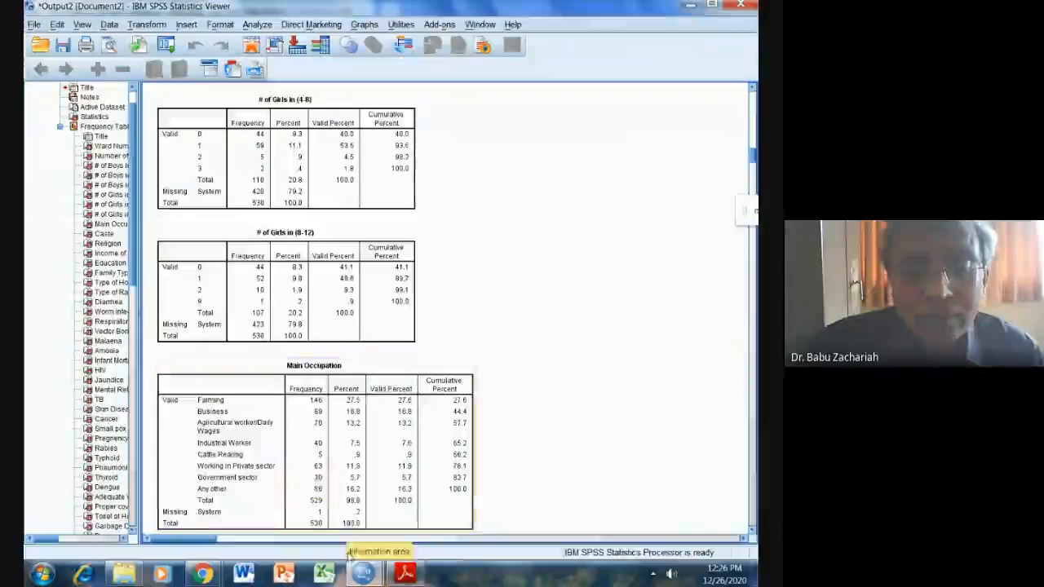
Find the value 9 in the dataset's G#.8..12 column and clear it from case 306.
mouse_move(364, 574)
click(419, 517)
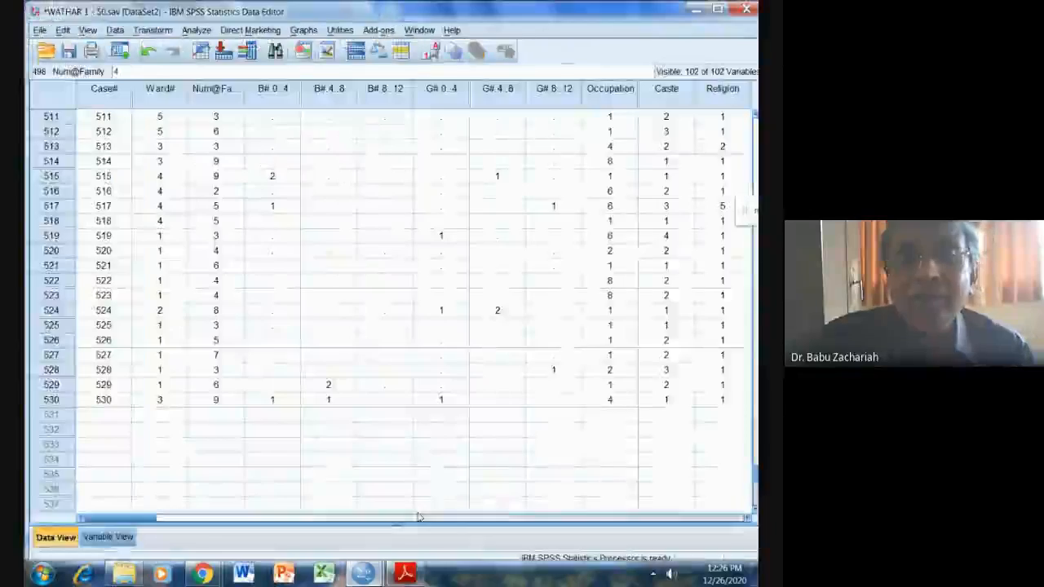
click(553, 94)
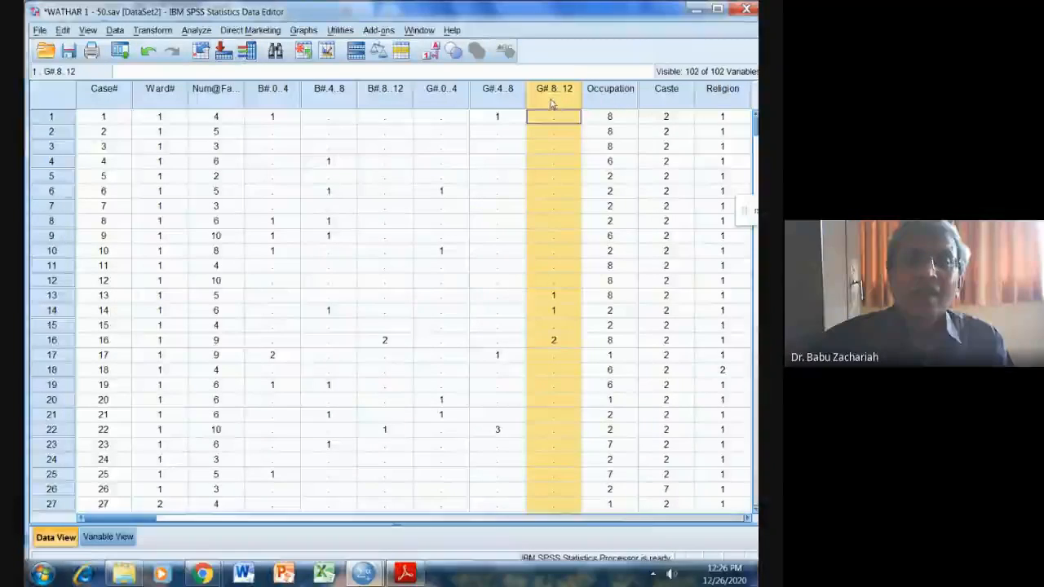
click(275, 52)
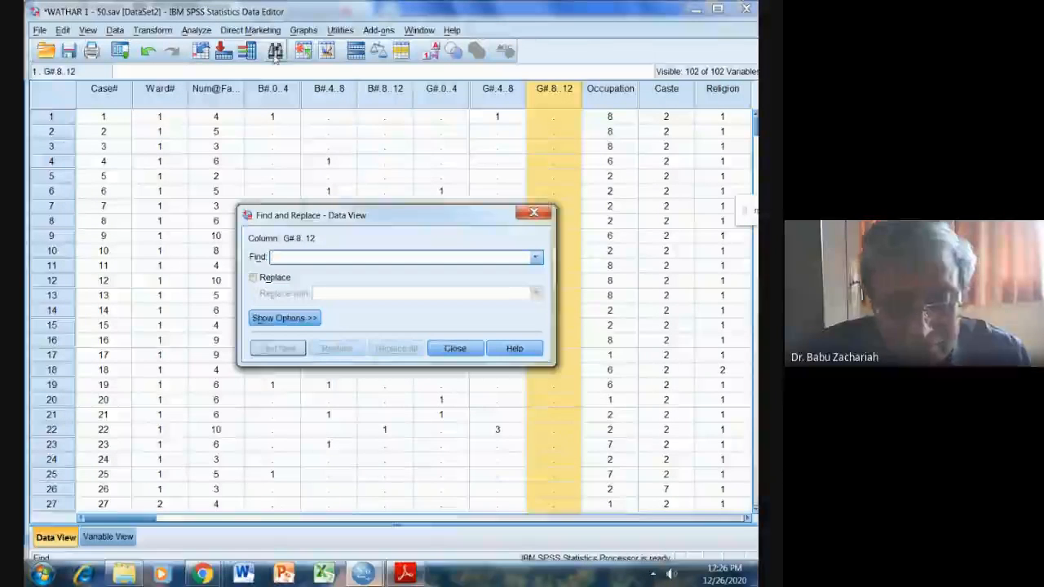
text(9)
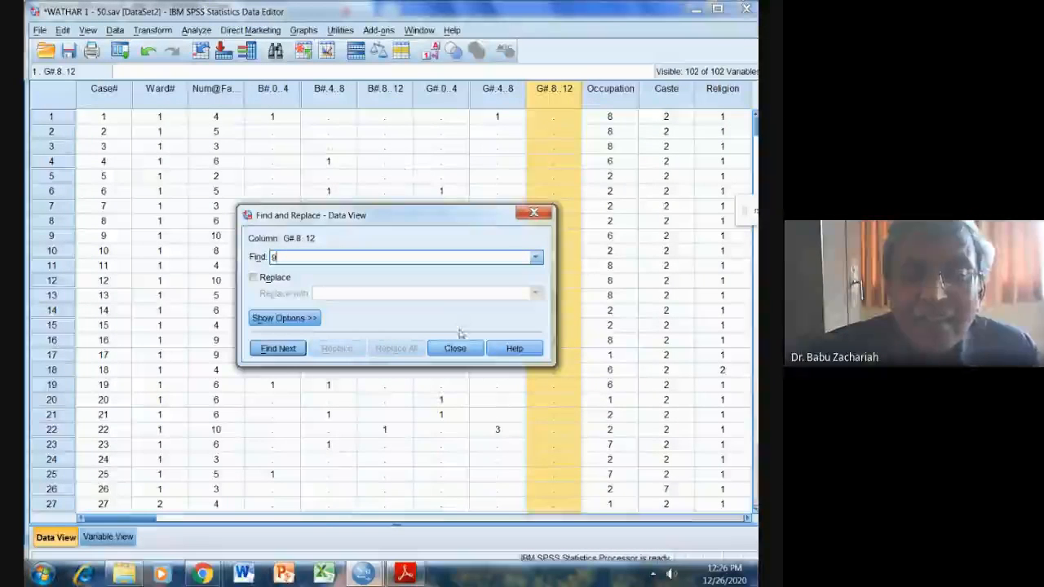
click(278, 349)
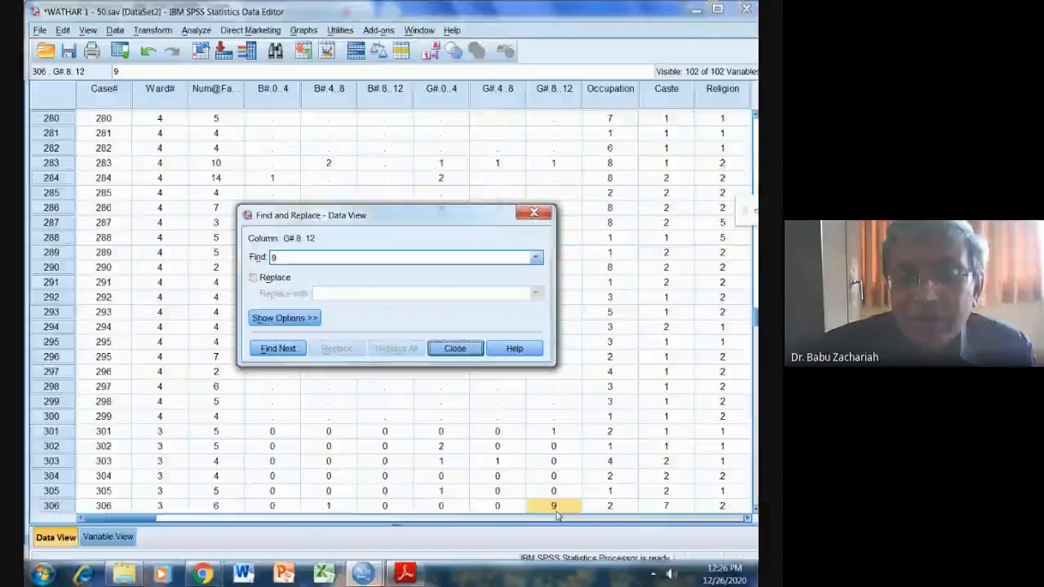
click(558, 511)
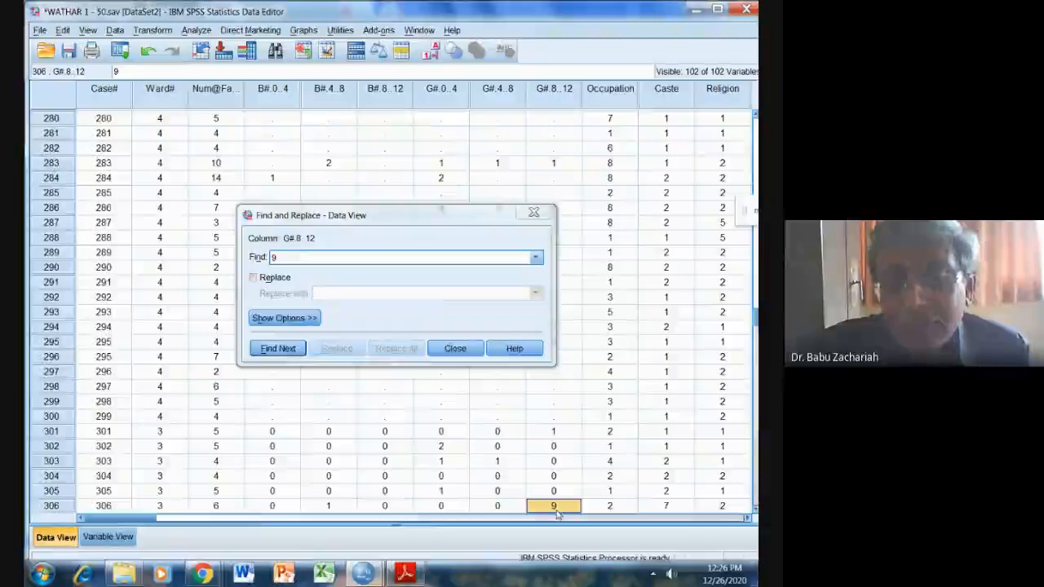
key(Delete)
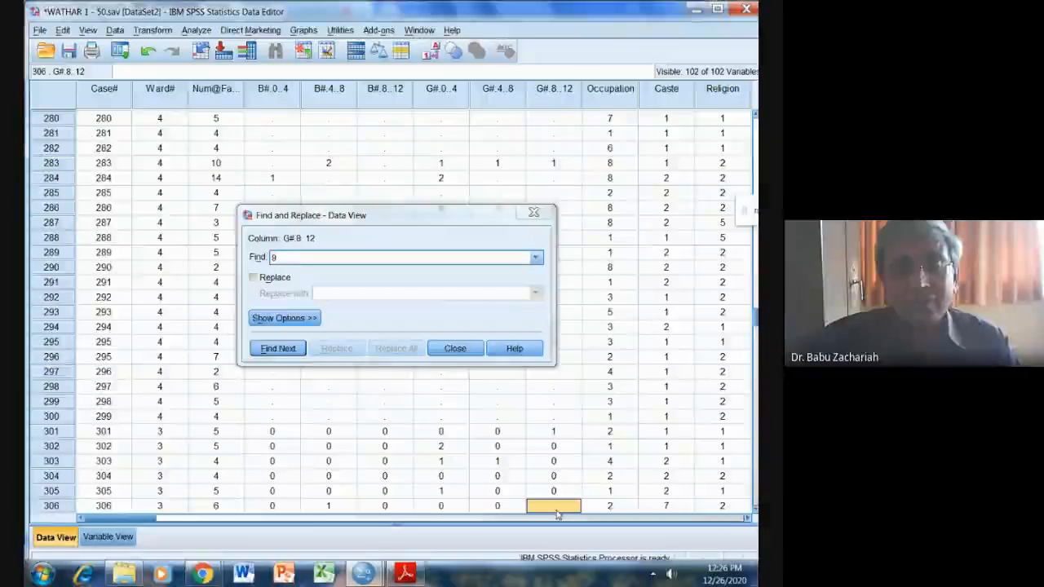
Return to the frequency output and check the Main Occupation, Caste, Religion and Income of the Family tables for implausible values.
click(454, 346)
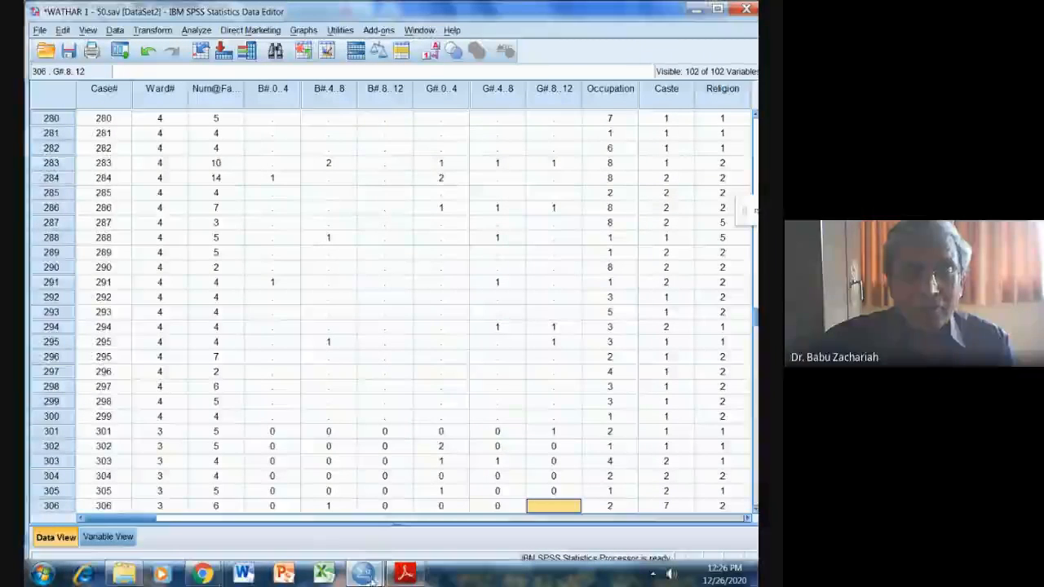
mouse_move(368, 575)
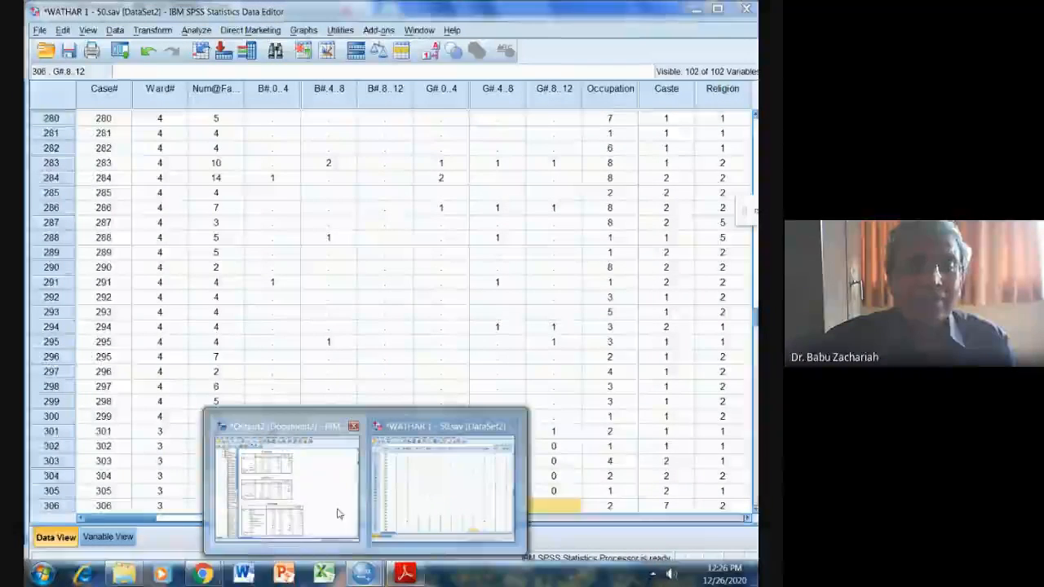
click(338, 511)
scroll(359, 408, down, 4)
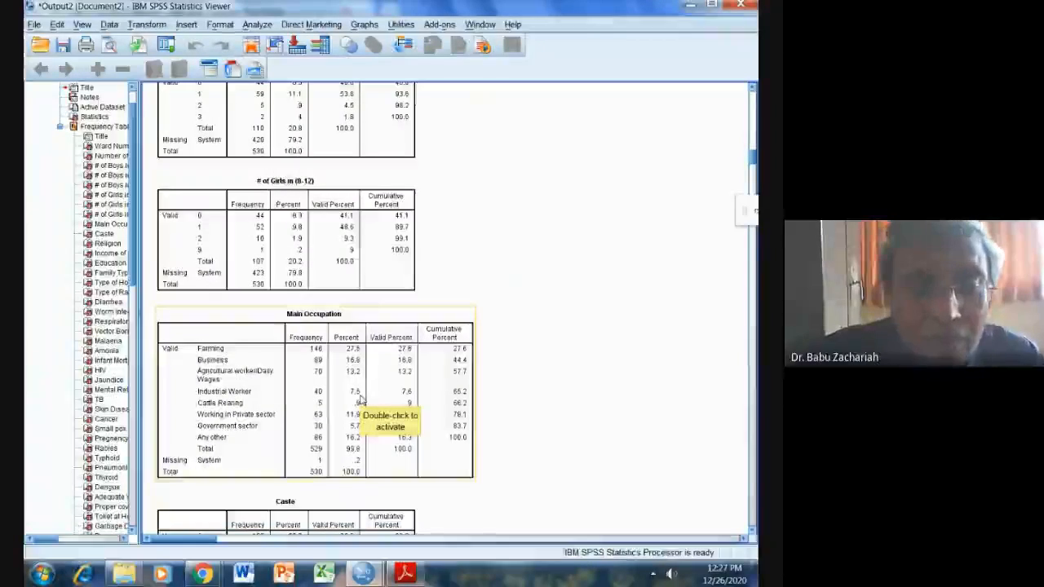
scroll(362, 400, up, 9)
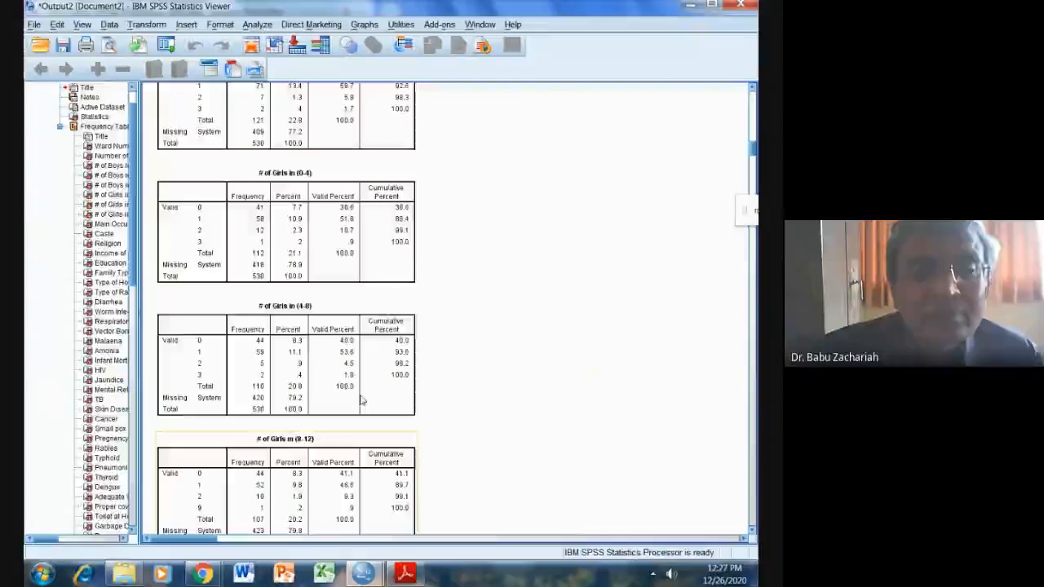
scroll(362, 400, down, 9)
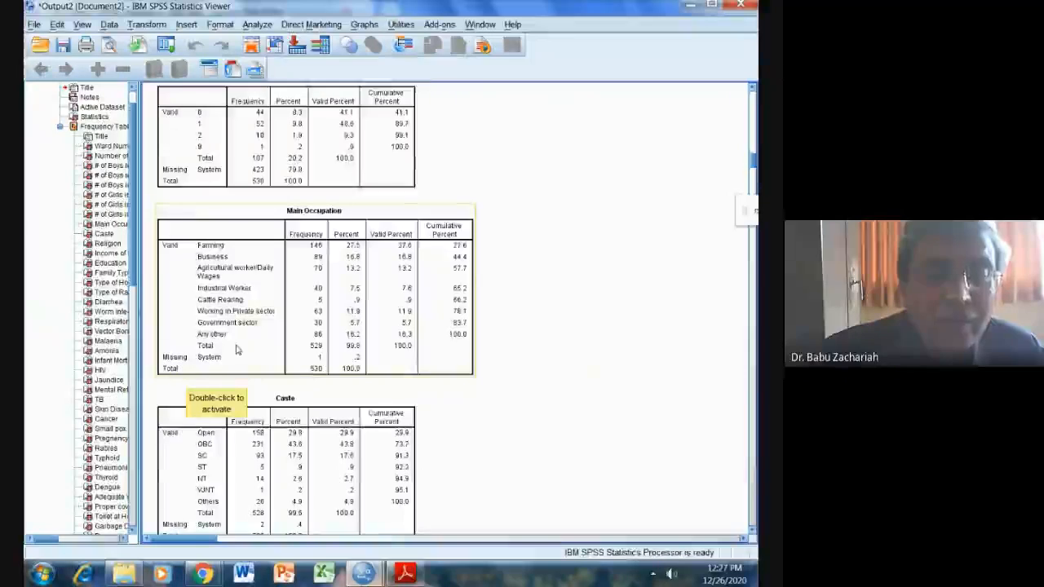
scroll(379, 377, down, 3)
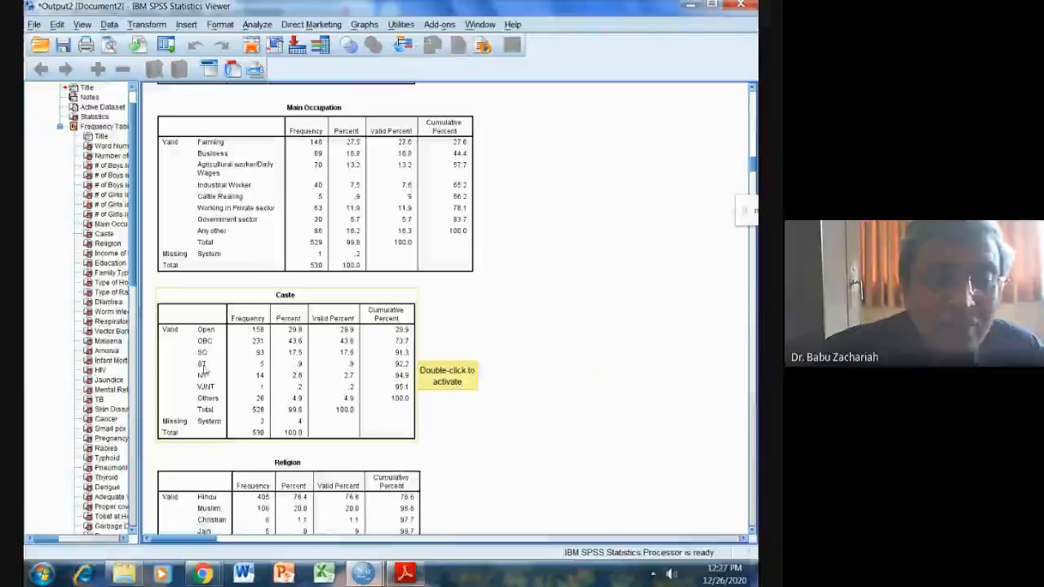
scroll(219, 352, down, 3)
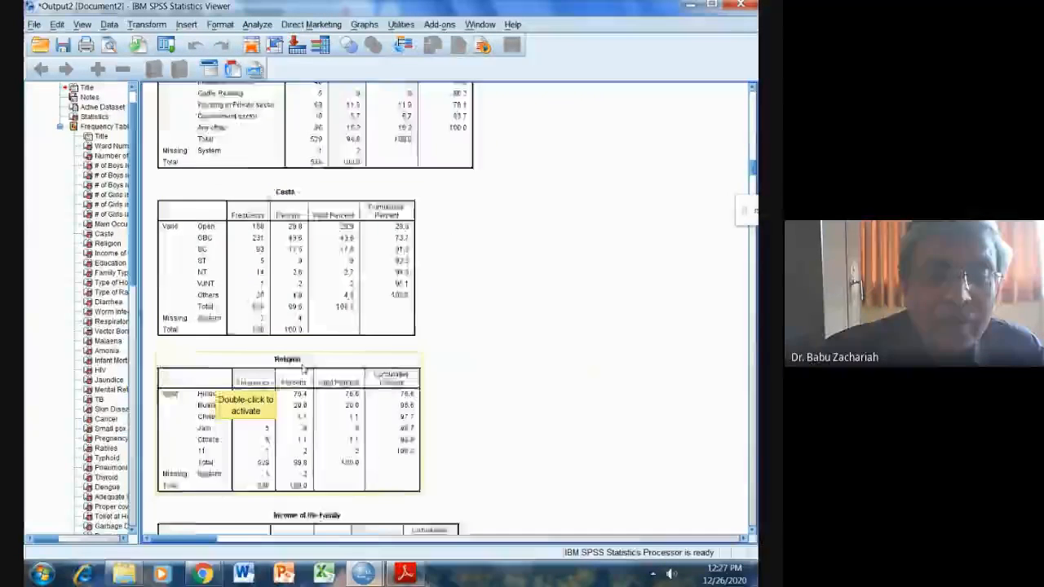
scroll(303, 349, down, 3)
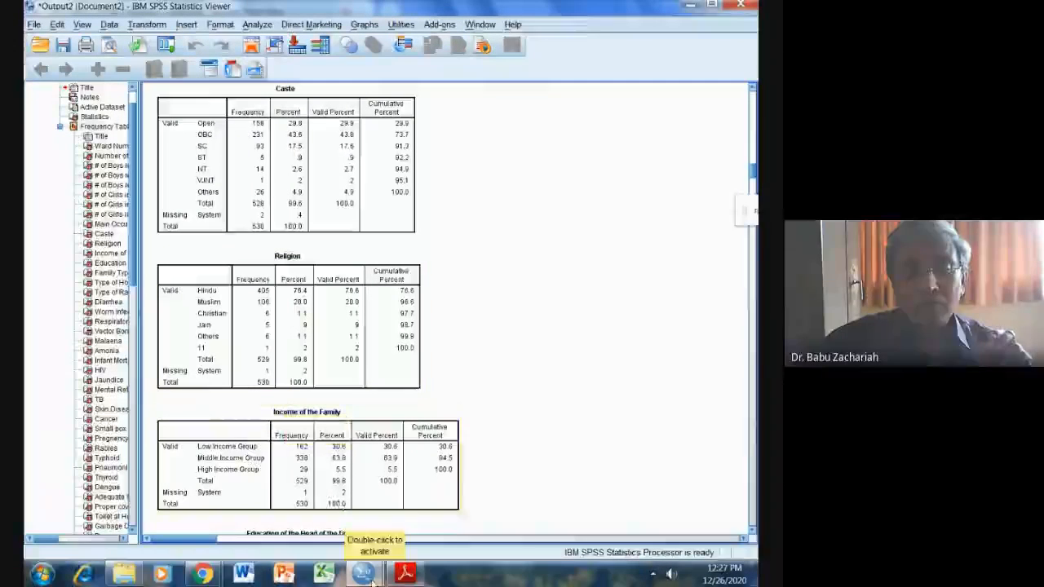
Find the value 11 in the dataset's Religion column and clear it from case 272.
mouse_move(363, 571)
click(419, 493)
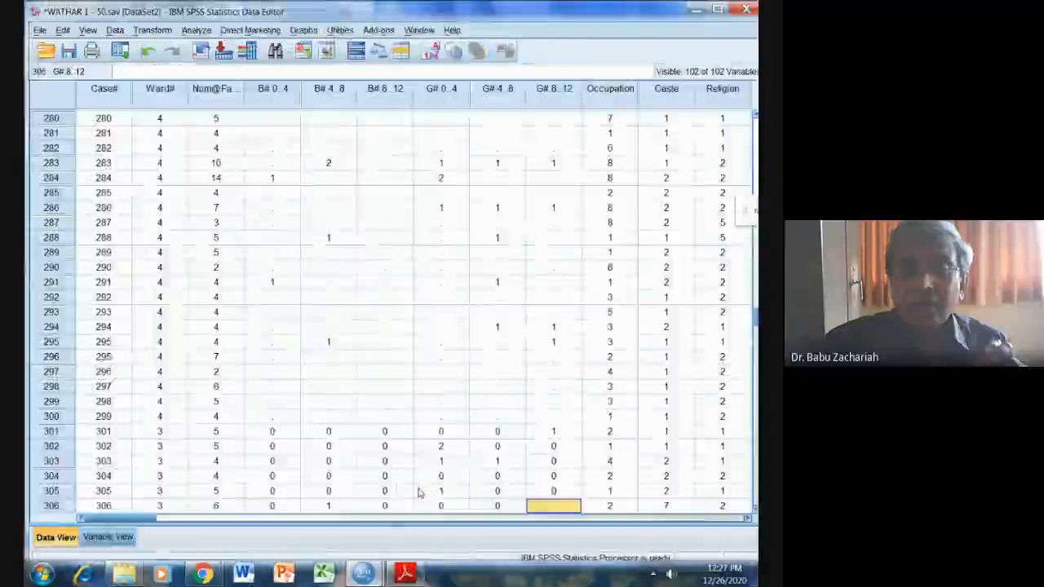
click(721, 88)
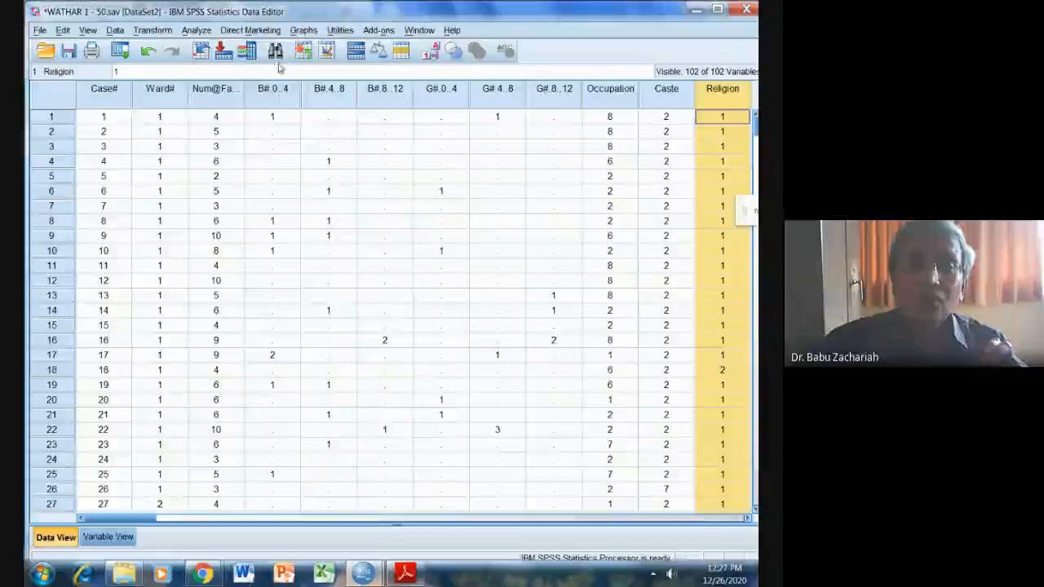
key(ctrl+f)
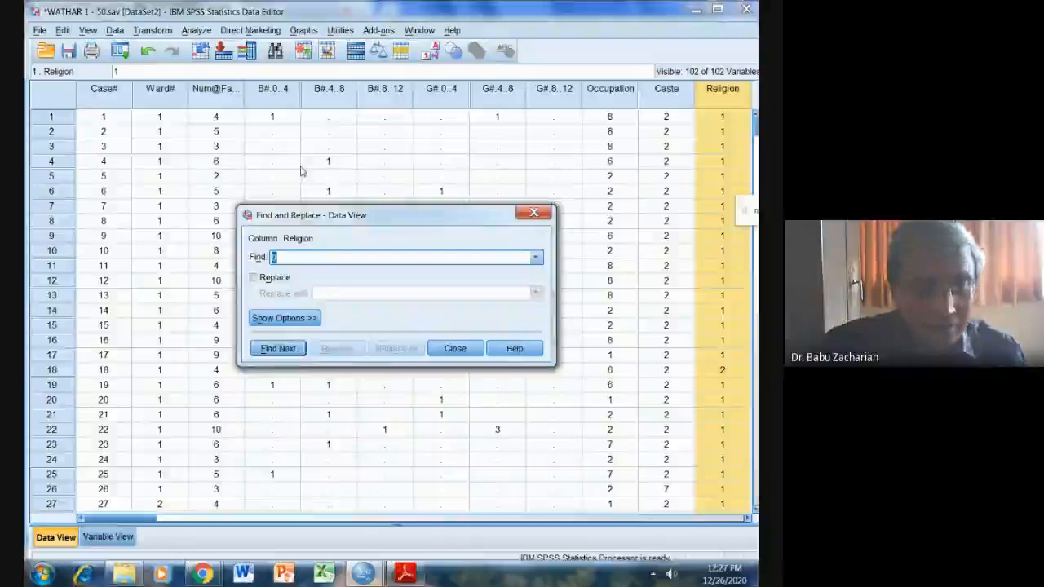
text(11)
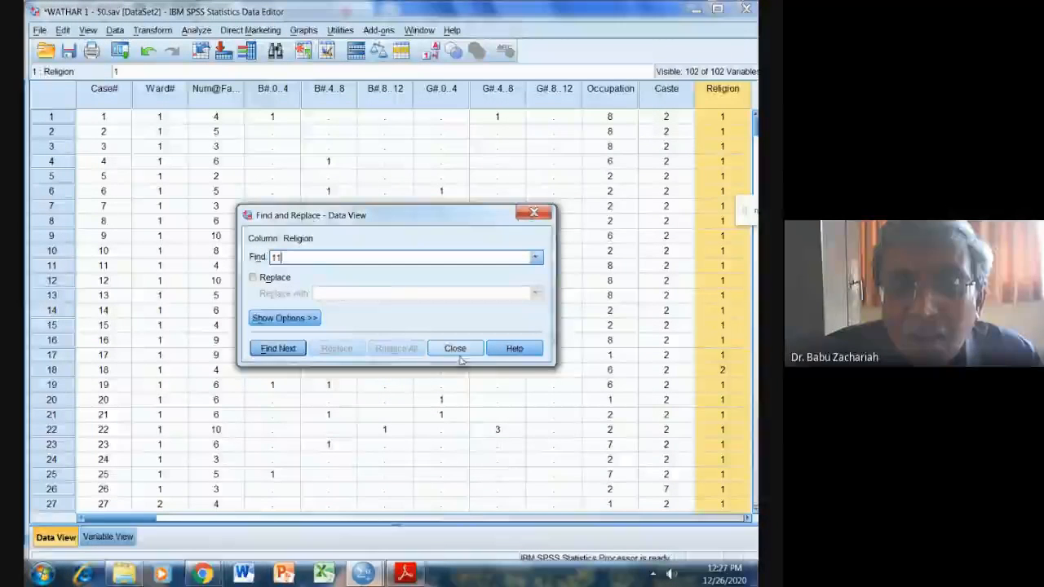
click(275, 351)
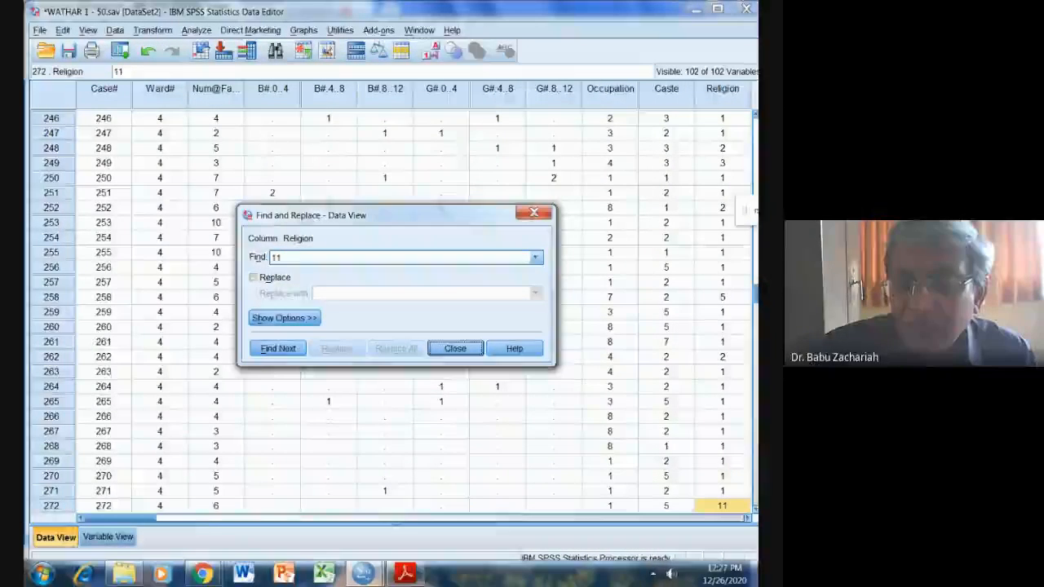
click(736, 506)
key(Delete)
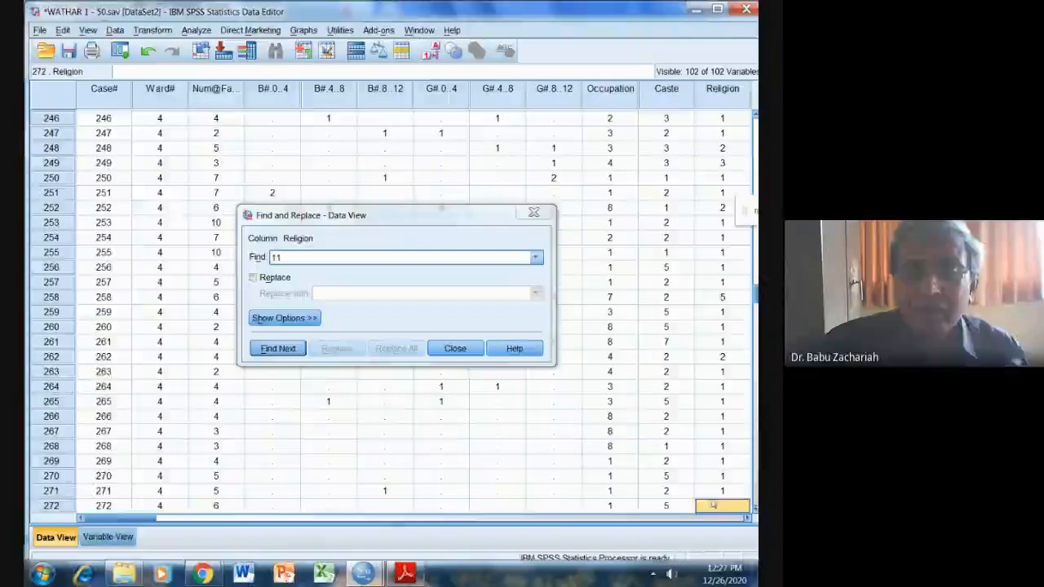
click(457, 351)
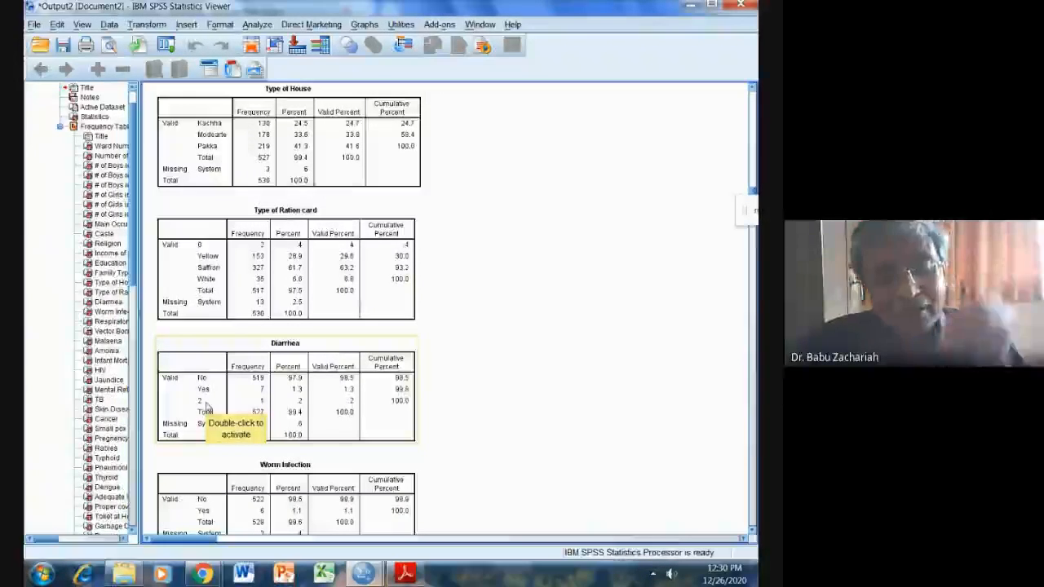
Examine the frequency tables from Diarrhea through the disease variables down to Adequate Water for out-of-range codes.
scroll(313, 403, down, 1)
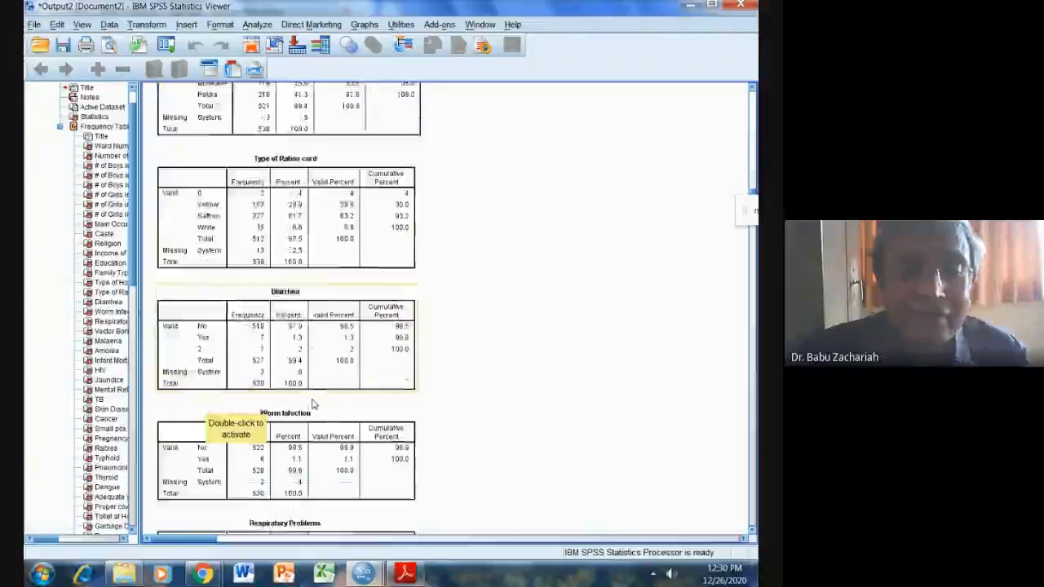
scroll(313, 403, down, 10)
scroll(312, 403, down, 5)
scroll(313, 404, down, 6)
scroll(313, 403, down, 10)
scroll(313, 404, down, 10)
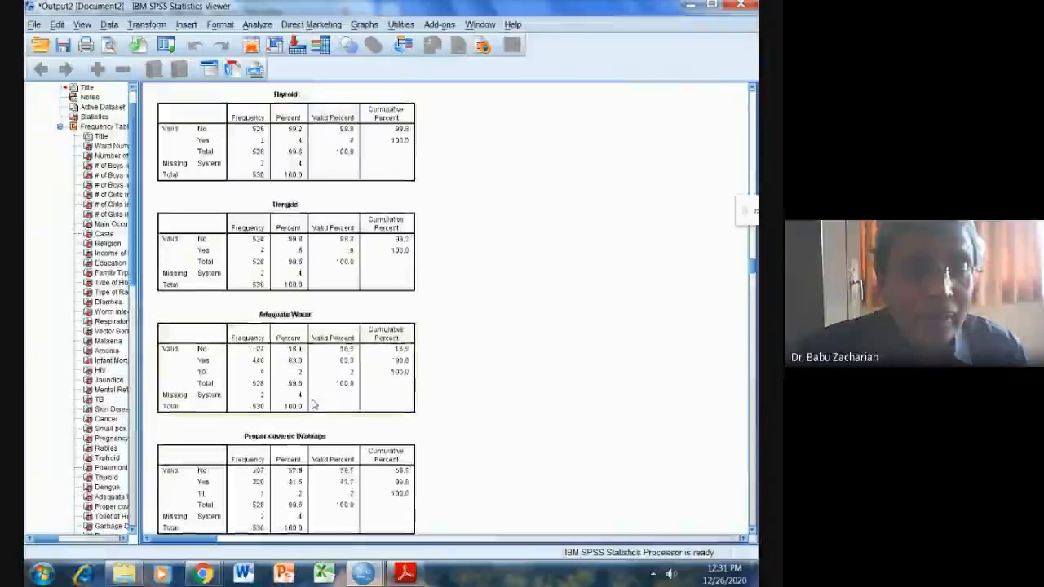
click(312, 404)
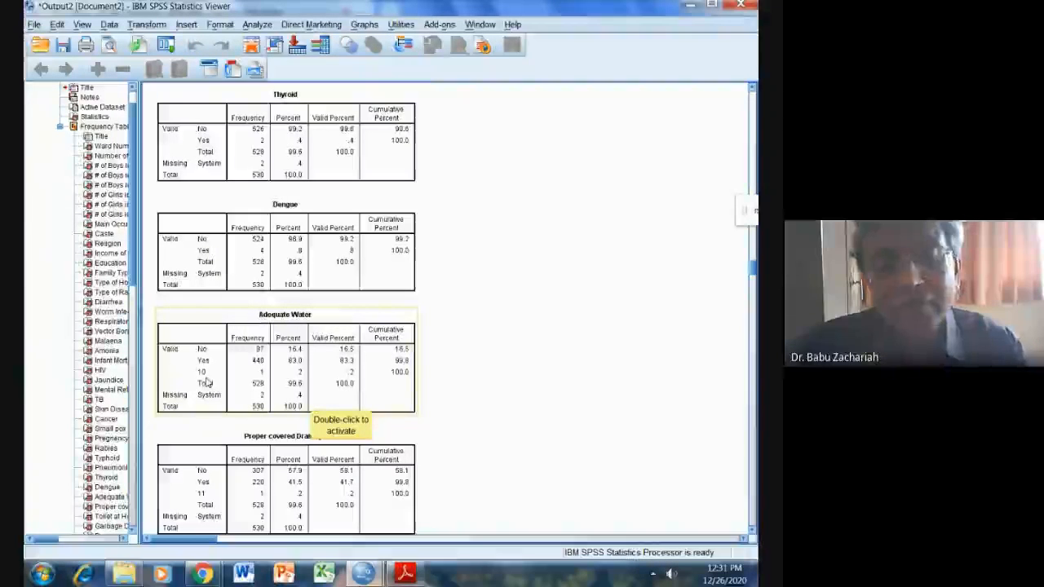
Check the remaining frequency tables from Proper covered Drainage to Addiction to smoking for invalid codes.
scroll(256, 384, down, 15)
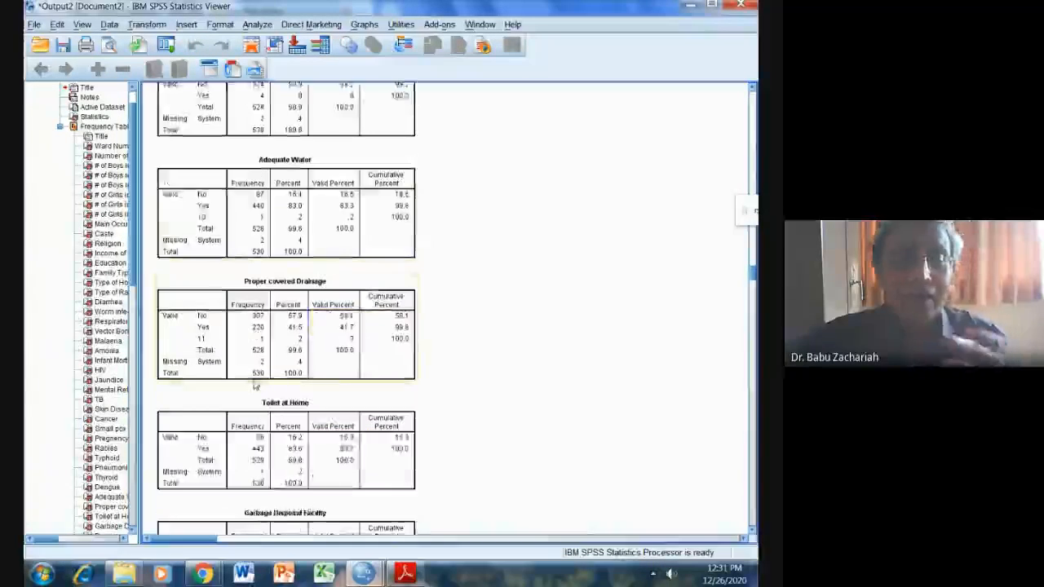
scroll(256, 386, down, 12)
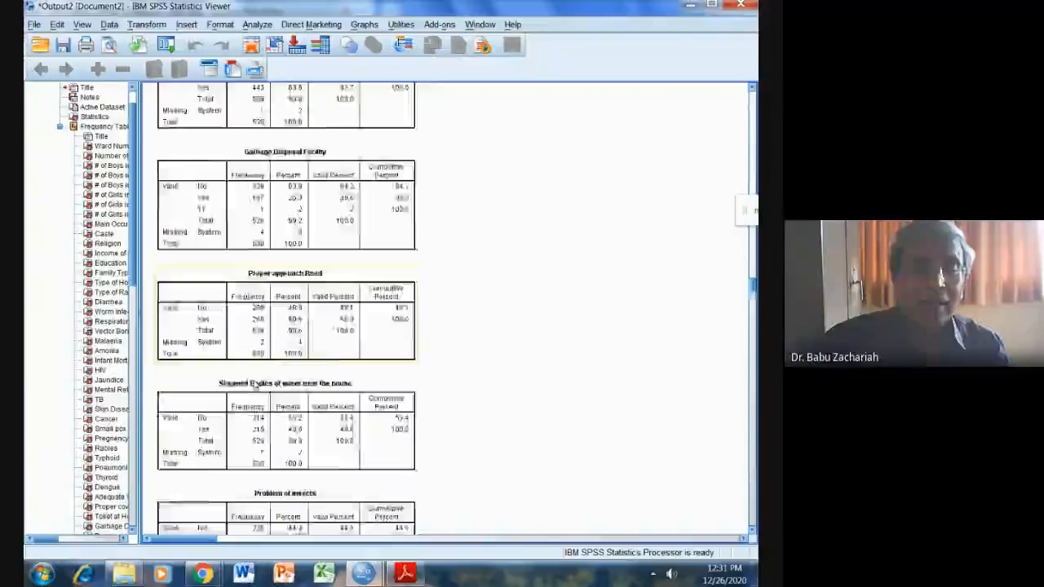
scroll(256, 385, down, 12)
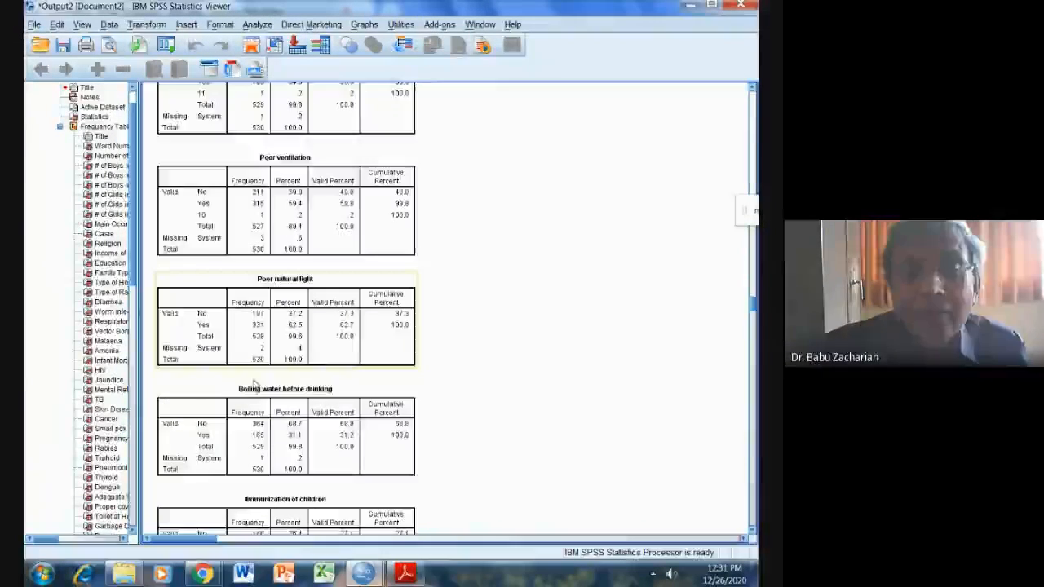
scroll(256, 385, down, 12)
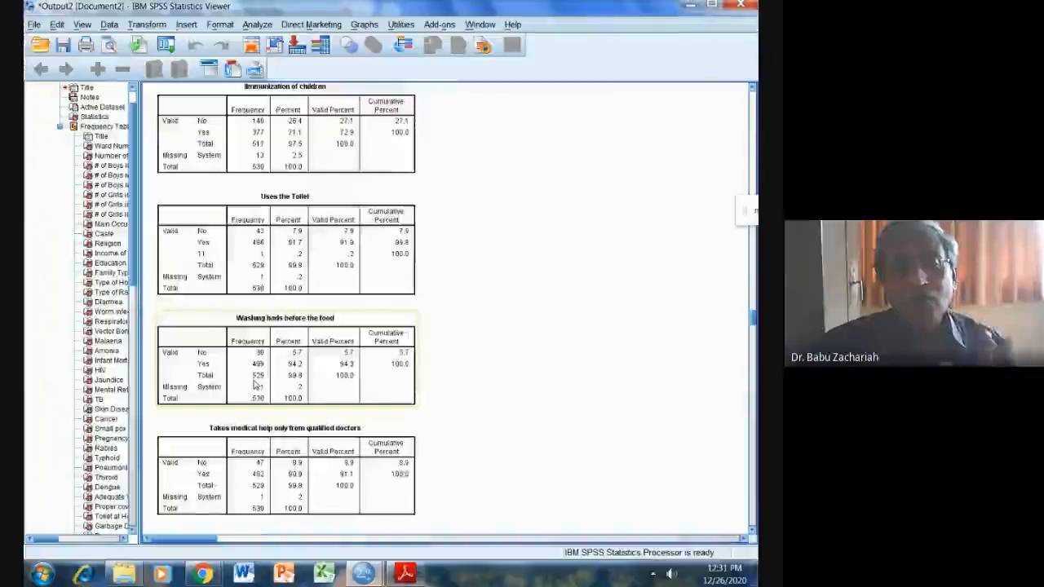
scroll(256, 386, down, 10)
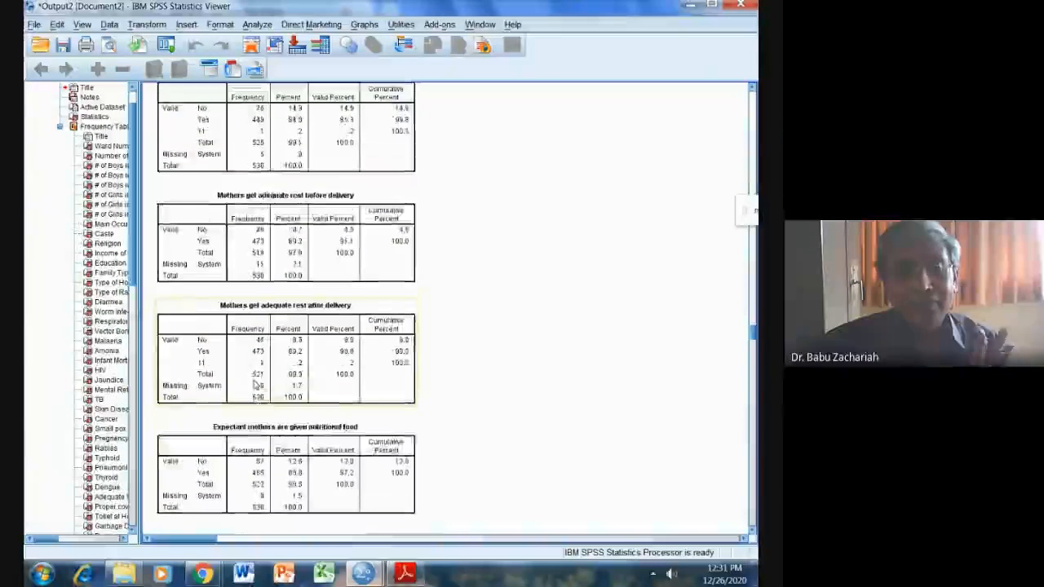
scroll(258, 384, down, 3)
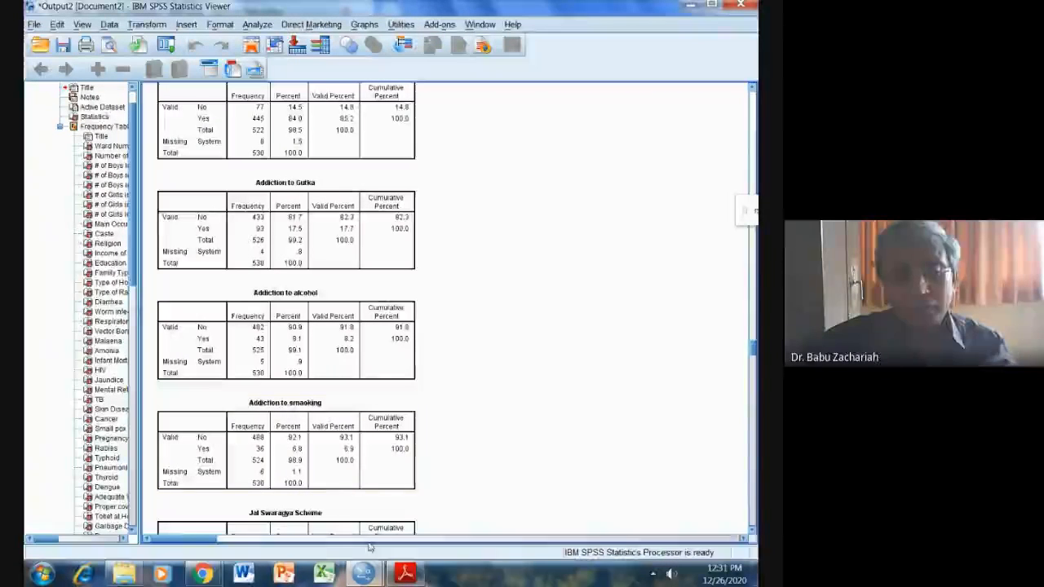
Consult the task list in SPSS VIB.pdf in Adobe Reader, and return to the WATHAR dataset in SPSS.
click(398, 575)
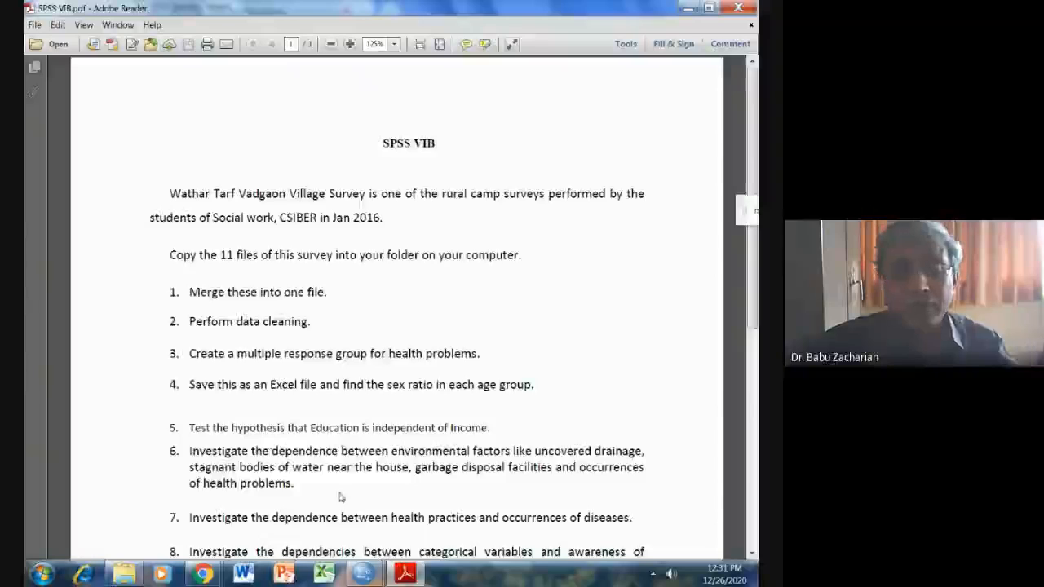
mouse_move(364, 574)
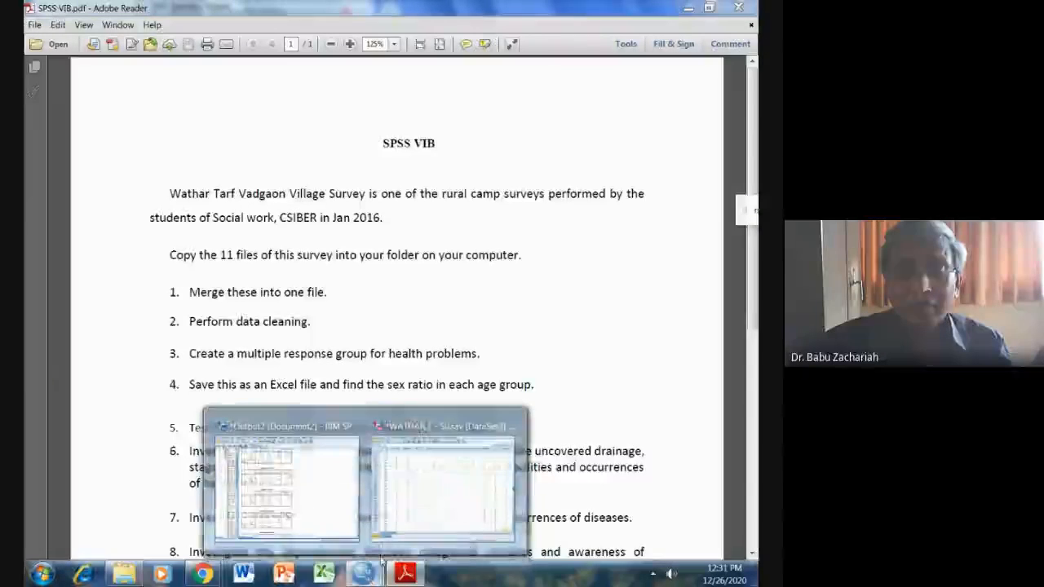
click(406, 522)
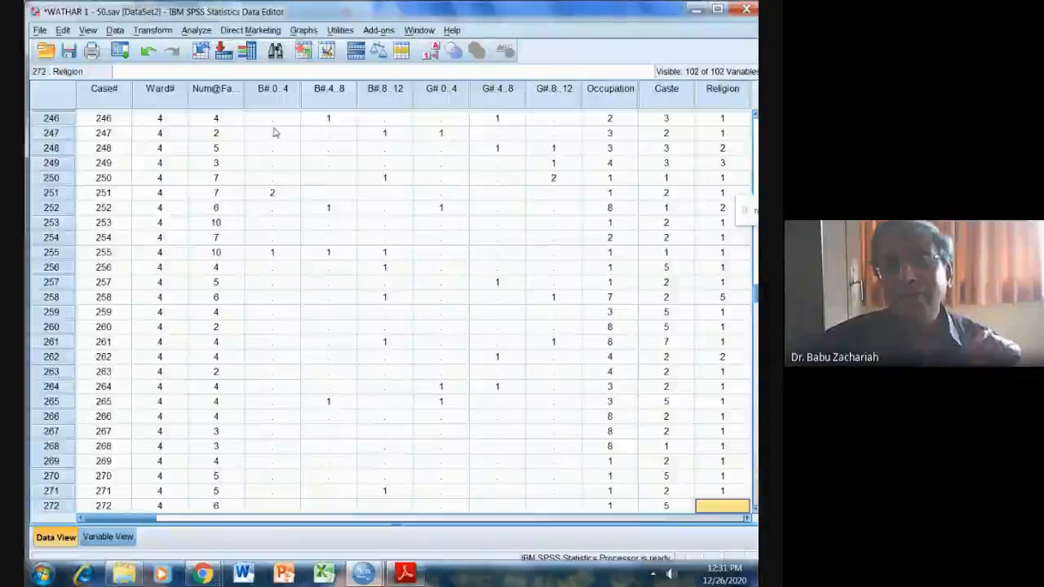
Start defining a multiple response set and put the variables from Diarrhea through Dengue in it.
click(154, 31)
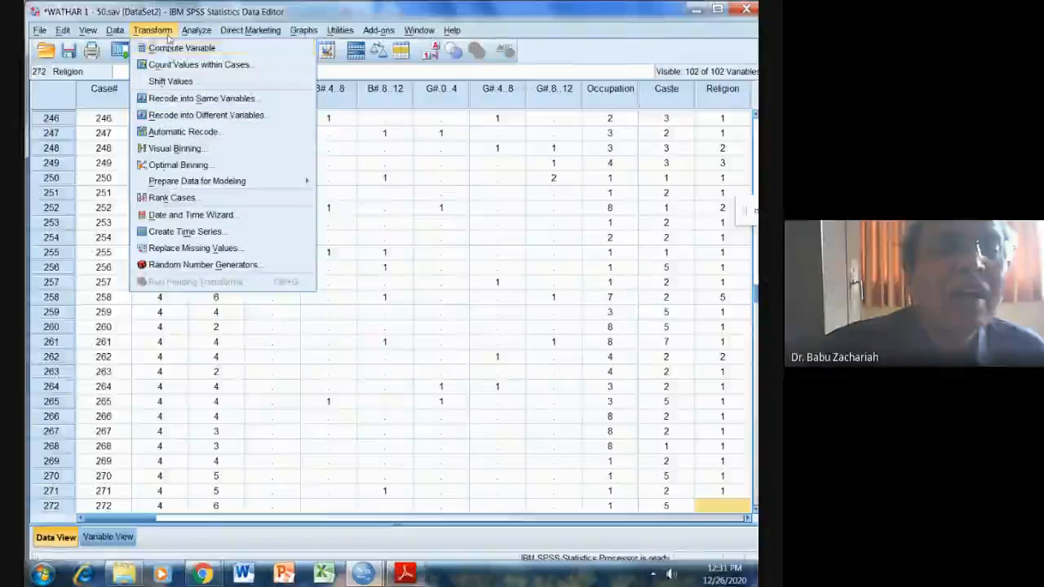
mouse_move(115, 31)
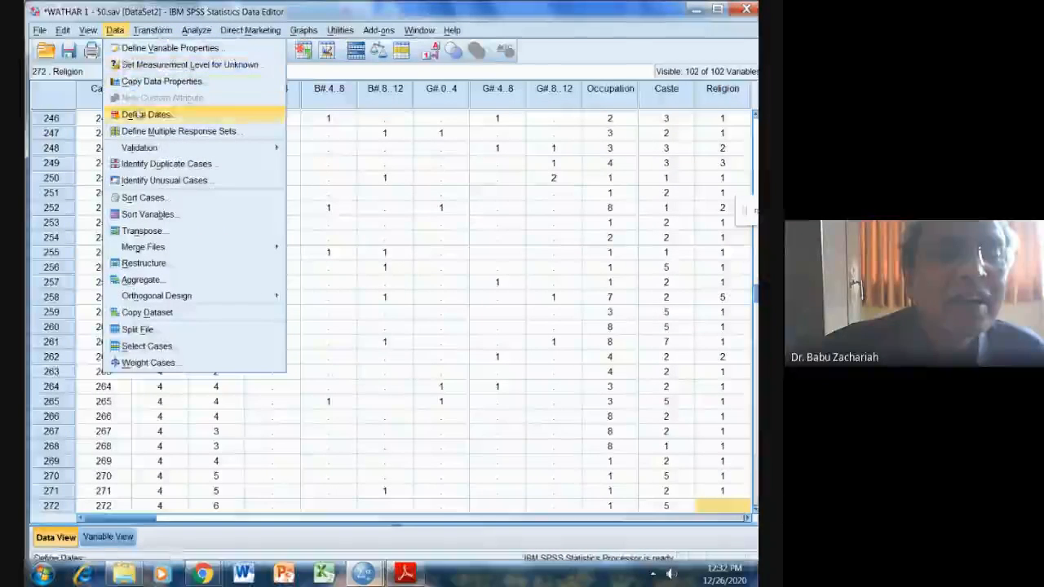
click(144, 132)
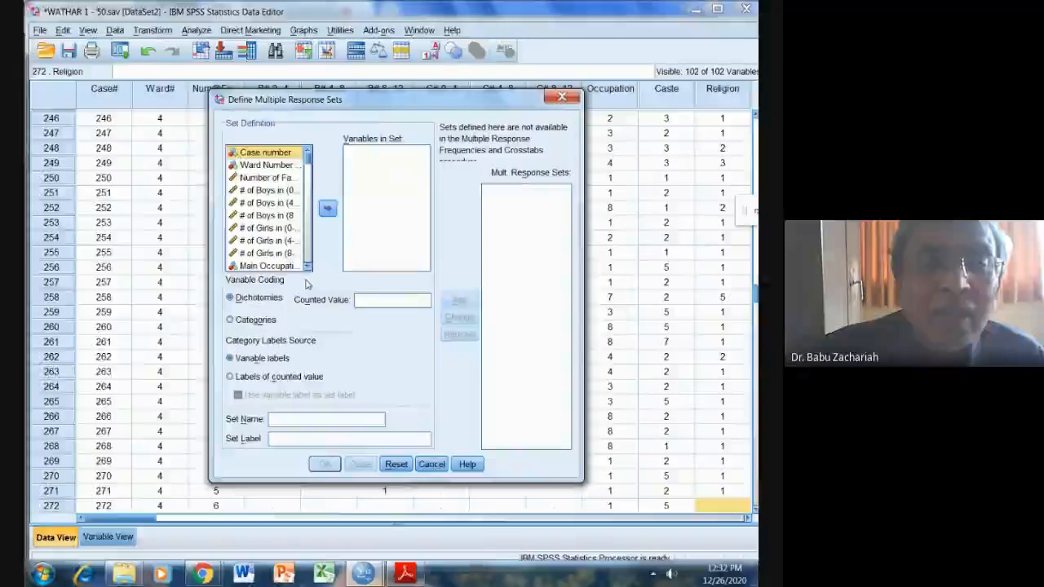
scroll(307, 167, down, 3)
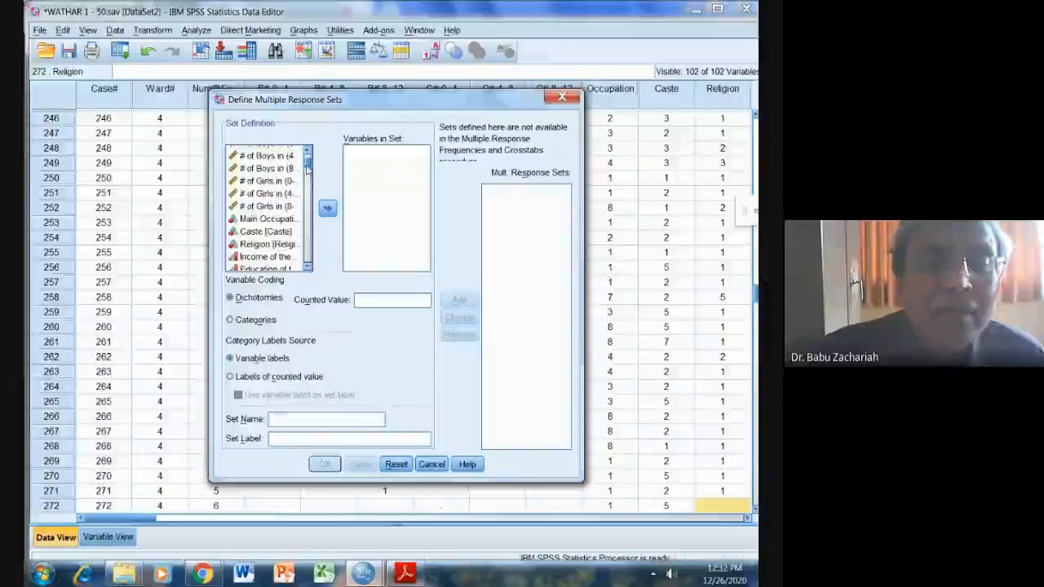
drag(306, 166, 306, 174)
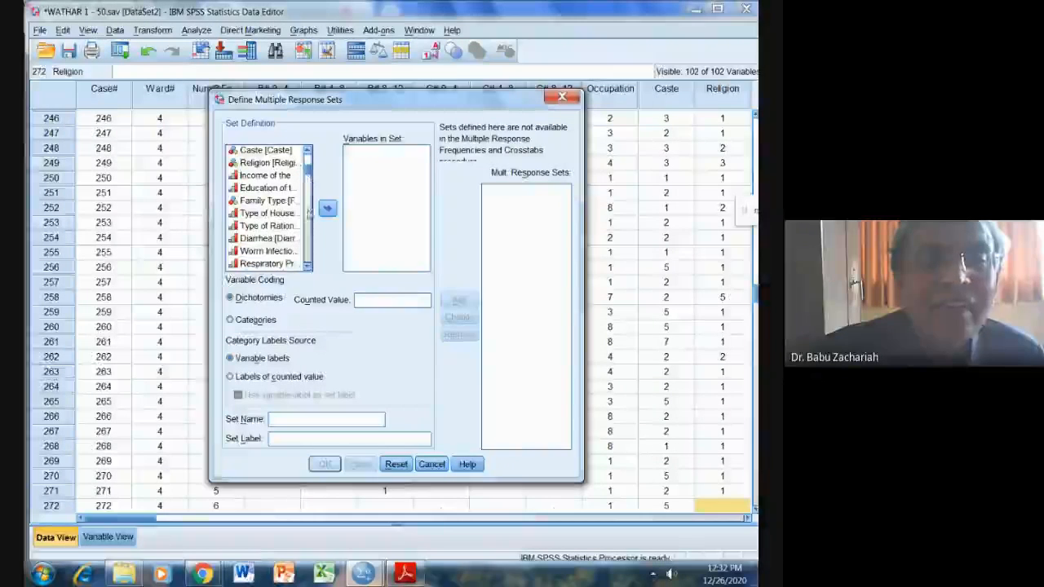
click(269, 238)
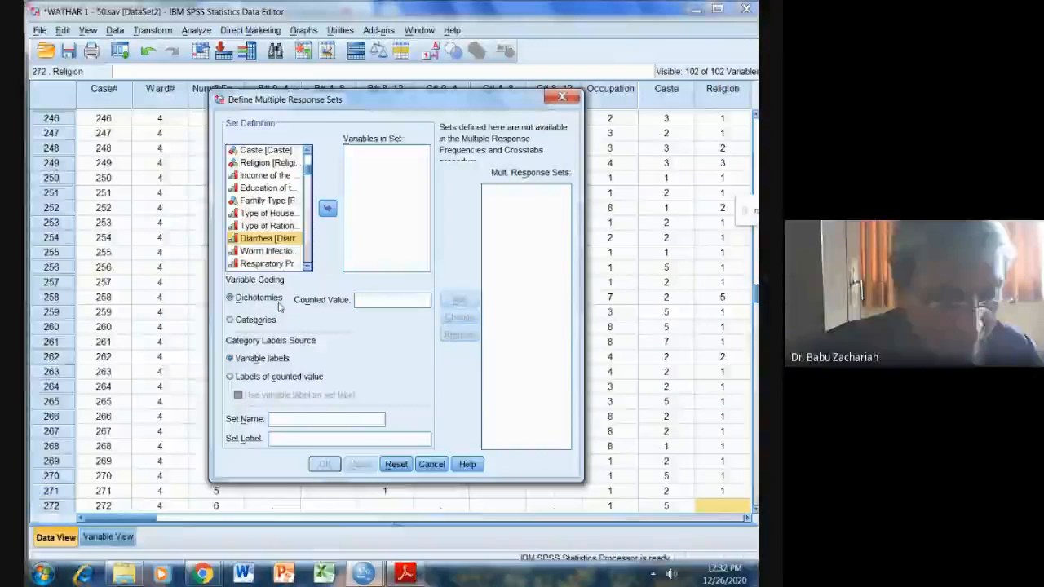
key(shift+Down)
key(shift+Down)
key(shift+Down)
key(shift+Down)
key(shift+Down)
key(shift+Down)
key(shift+Down)
key(shift+Down)
key(shift+Down)
key(shift+Down)
key(shift+Down)
key(shift+Down)
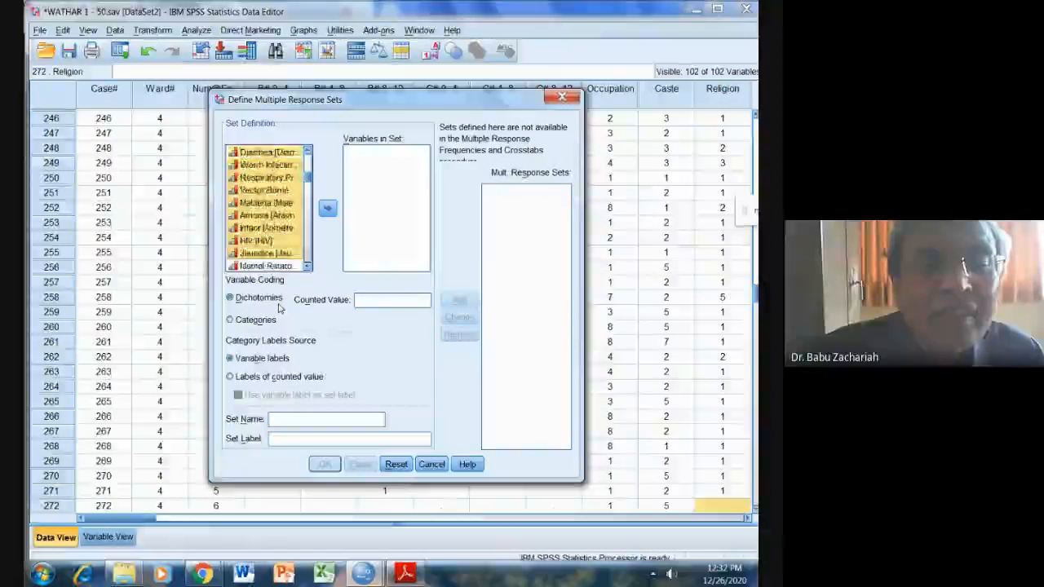
key(shift+Down)
key(shift+Down)
key(shift+Down)
key(shift+Down)
key(shift+Down)
key(shift+Down)
key(shift+Down)
key(shift+Down)
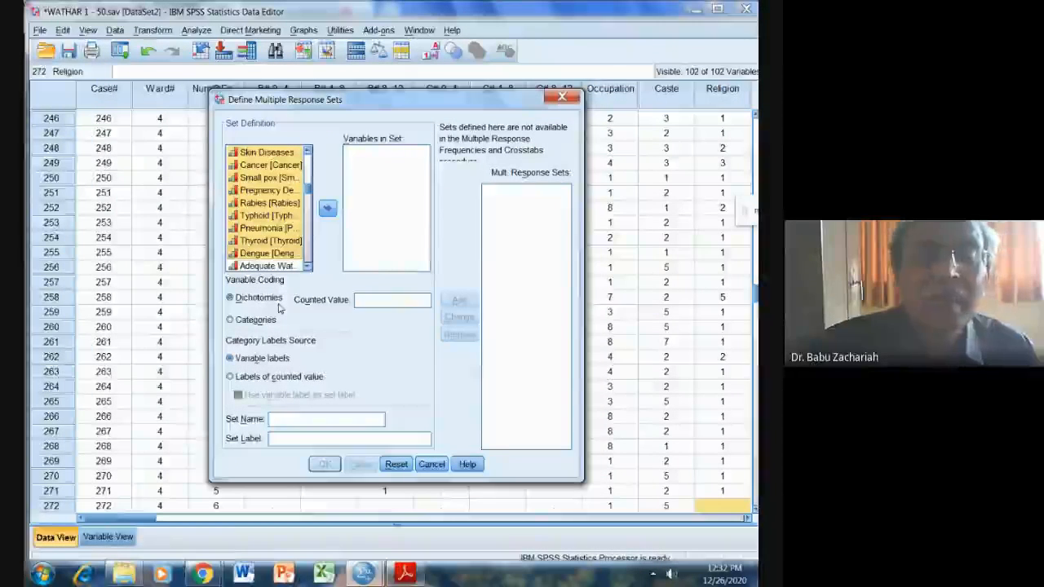
click(327, 209)
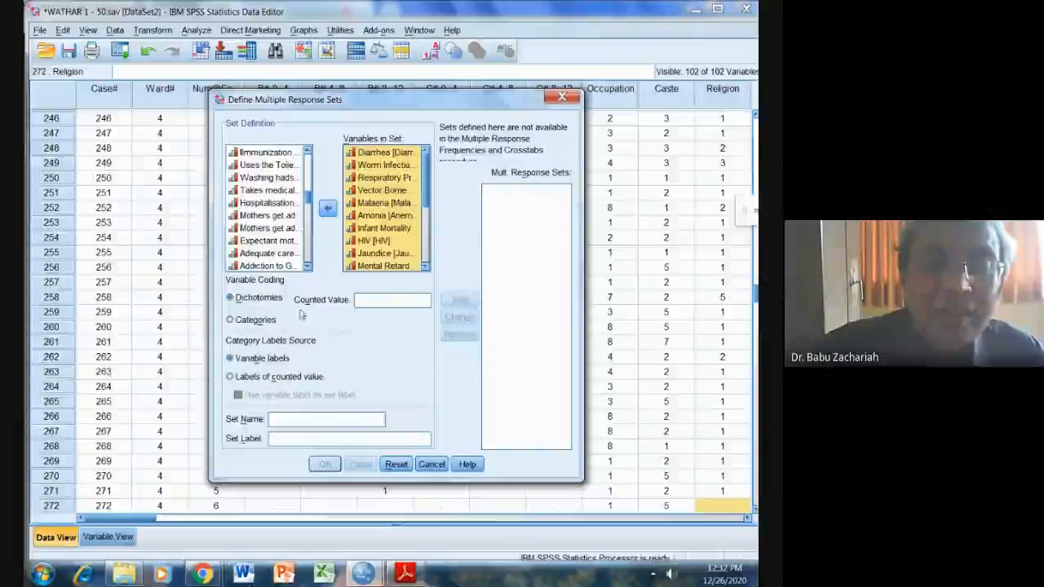
Count the value 1 as the dichotomy, name the set HealthProblems, add it to the multiple response sets and apply the definition.
click(376, 299)
text(1)
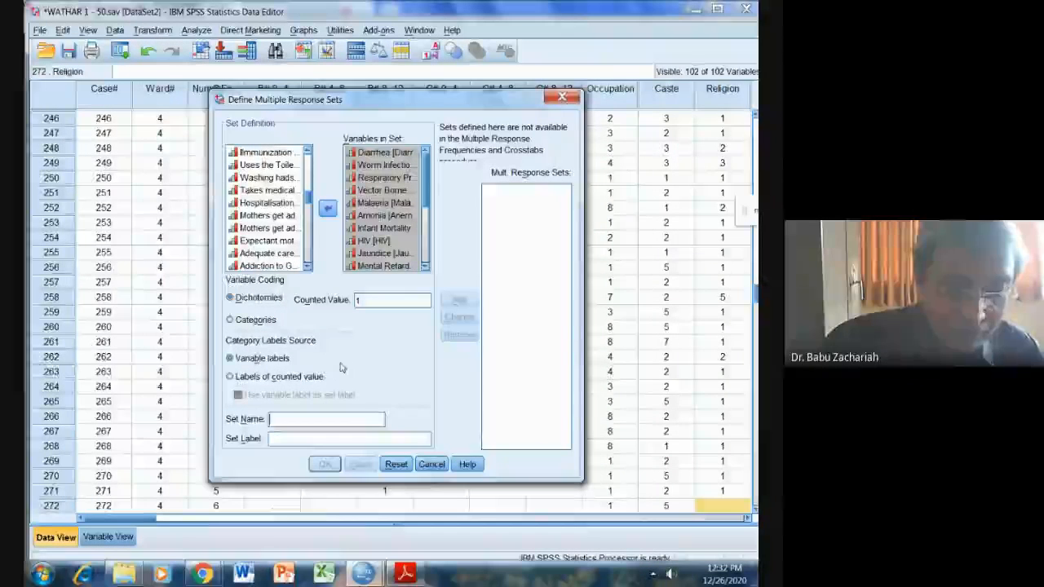
text(He)
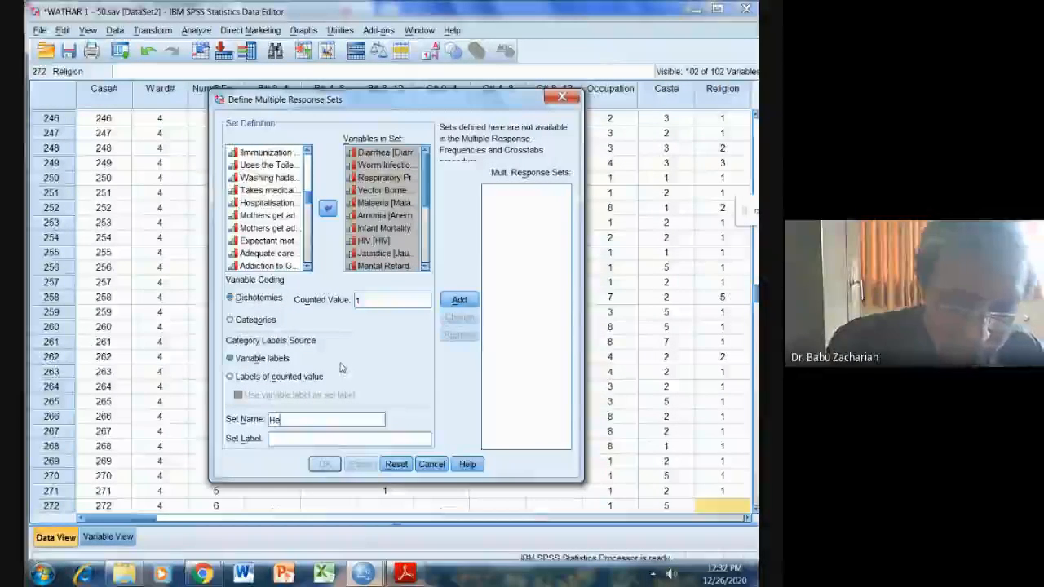
text(alth)
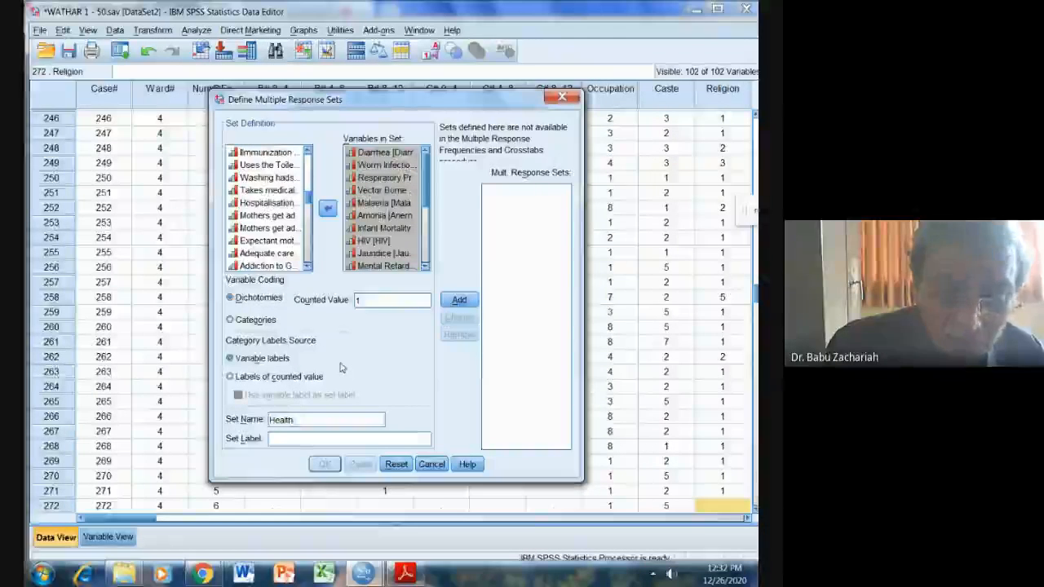
text(Pr)
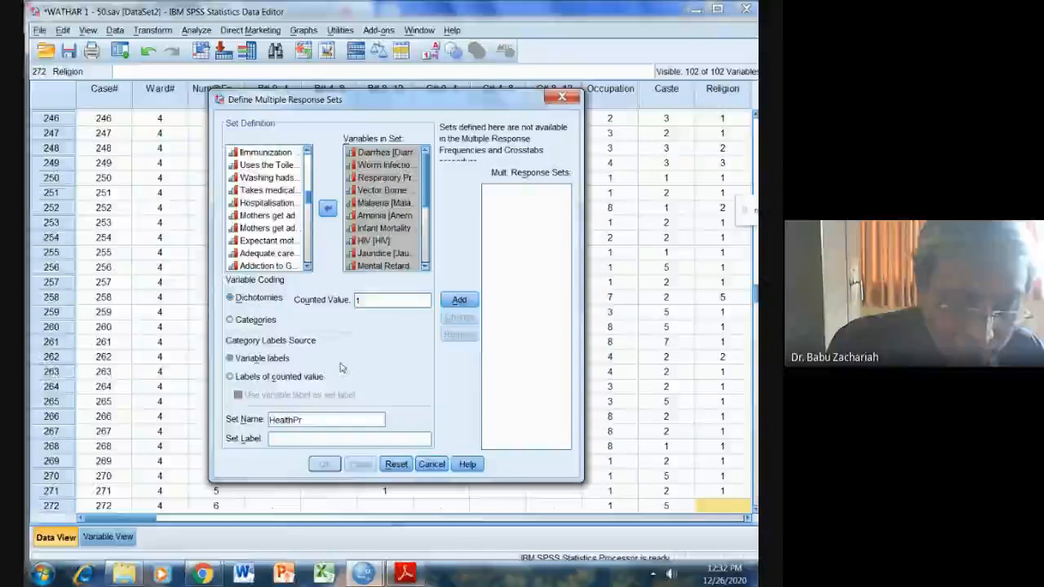
text(oblems)
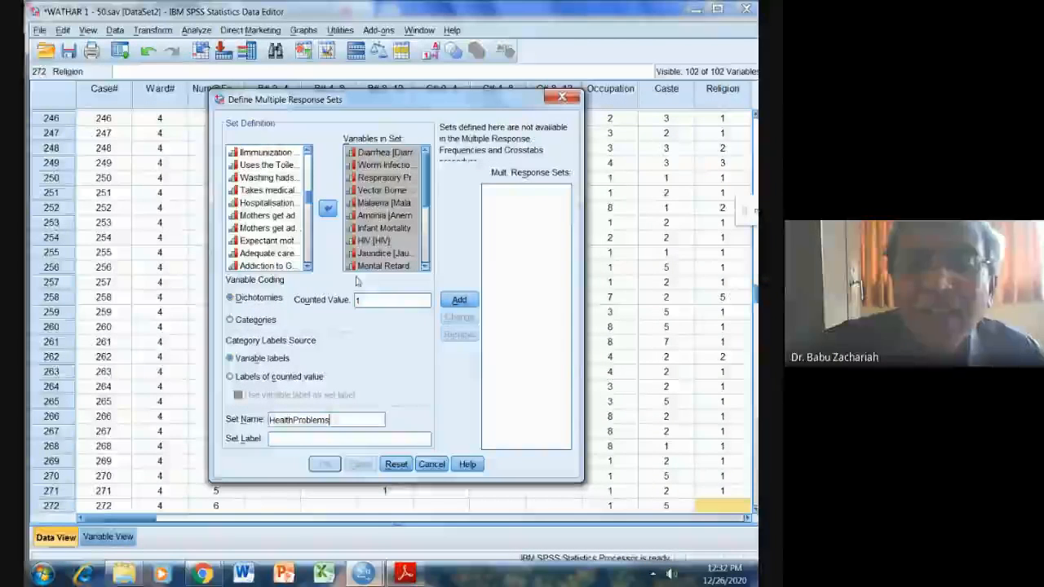
click(453, 303)
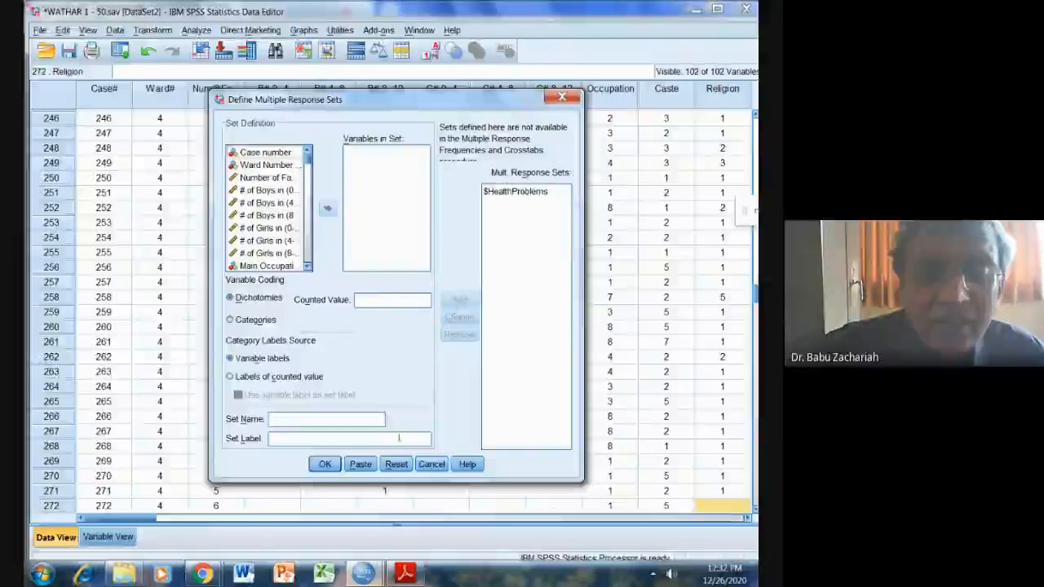
click(328, 466)
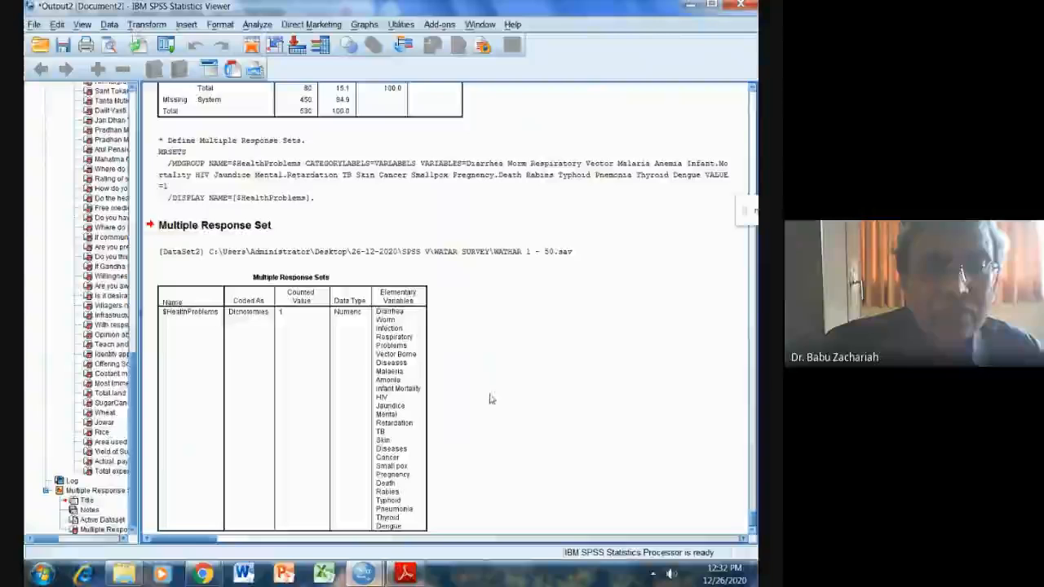
Review the multiple response set output, consult the task list in SPSS VIB.pdf in Adobe Reader, and return to the WATHAR dataset in SPSS.
scroll(192, 386, down, 1)
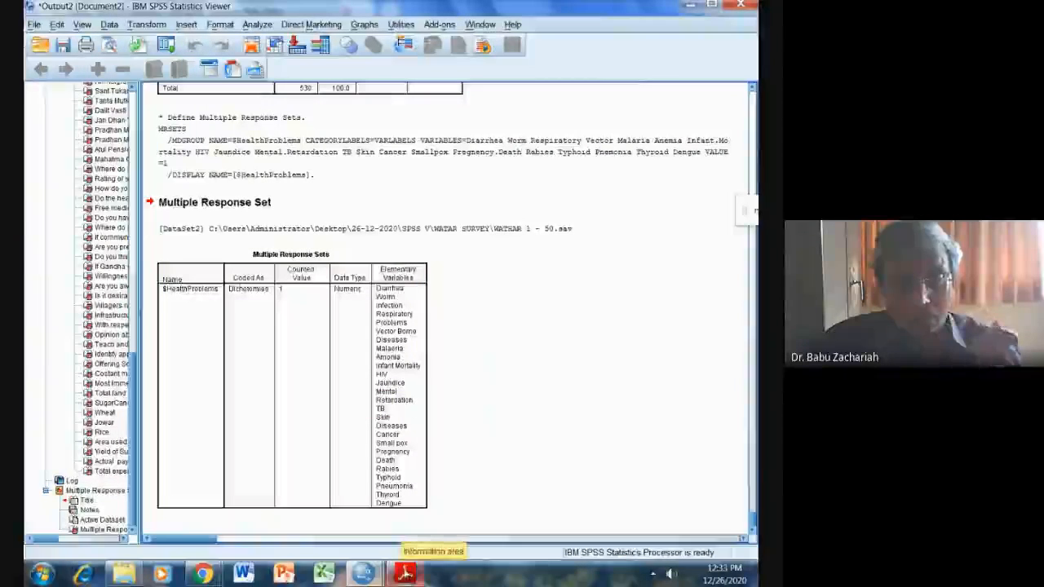
click(406, 575)
scroll(326, 451, down, 3)
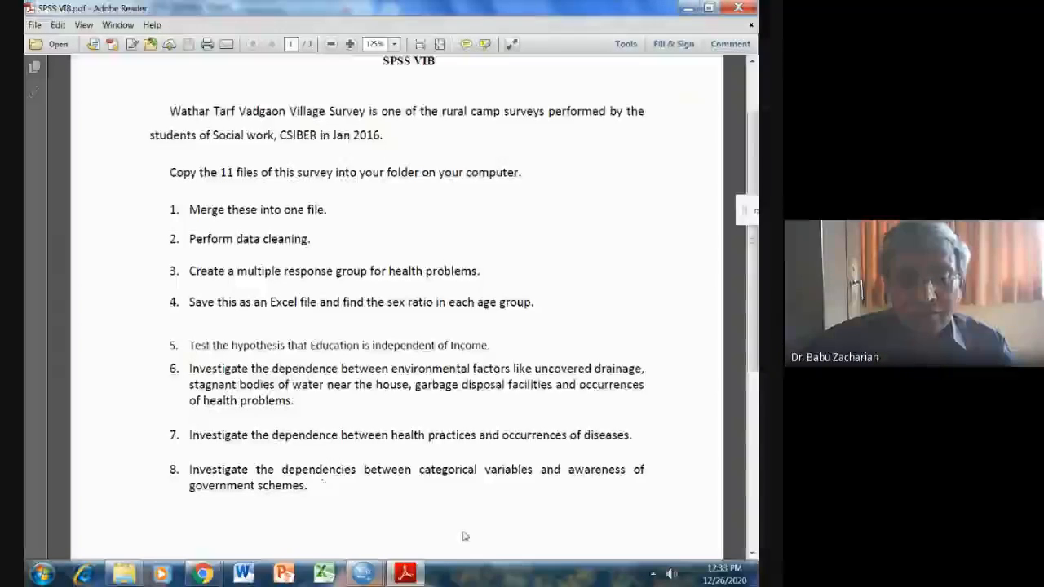
mouse_move(364, 574)
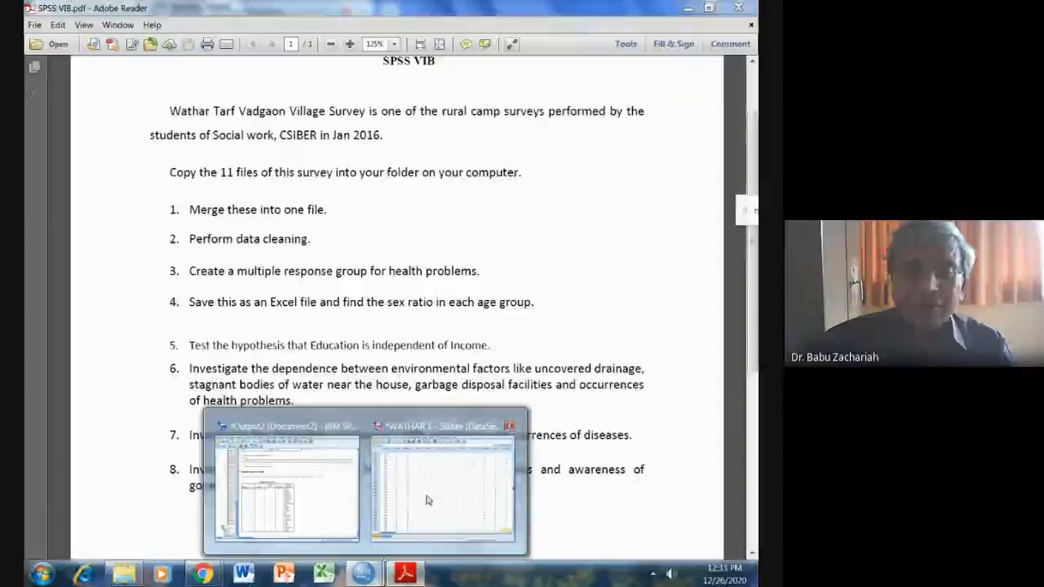
click(425, 500)
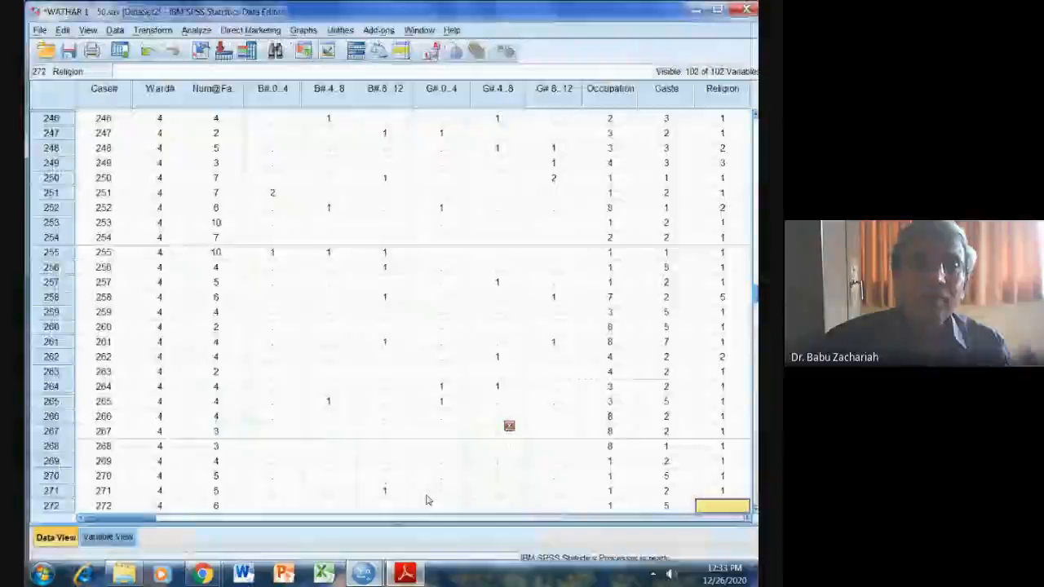
Save the dataset in the WATAR SURVEY folder as WATHAR 1 - 50.xlsx in Excel 2007 through 2010 format, with variable names written to the spreadsheet.
click(40, 30)
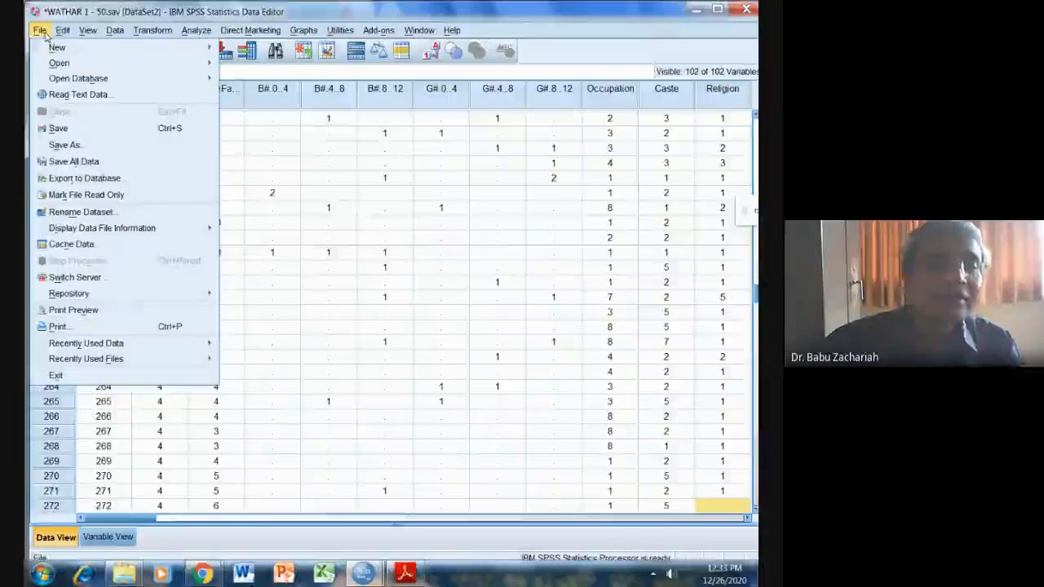
click(67, 146)
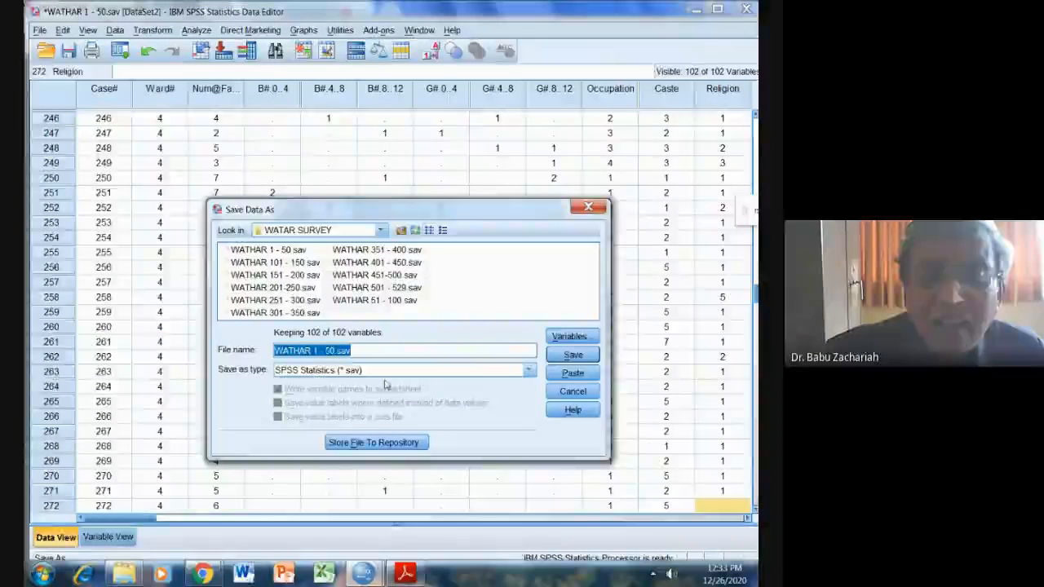
click(527, 372)
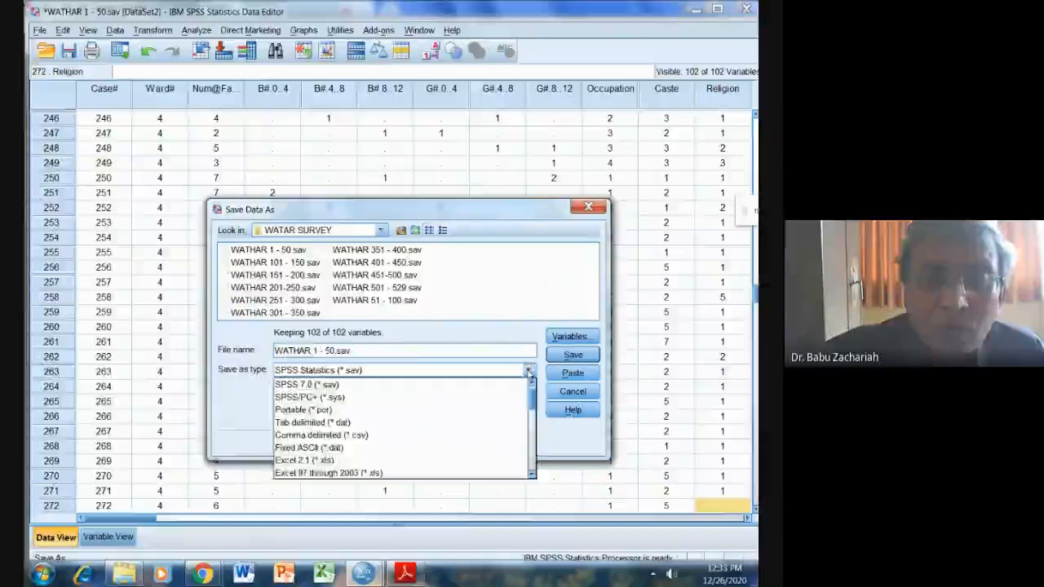
click(531, 422)
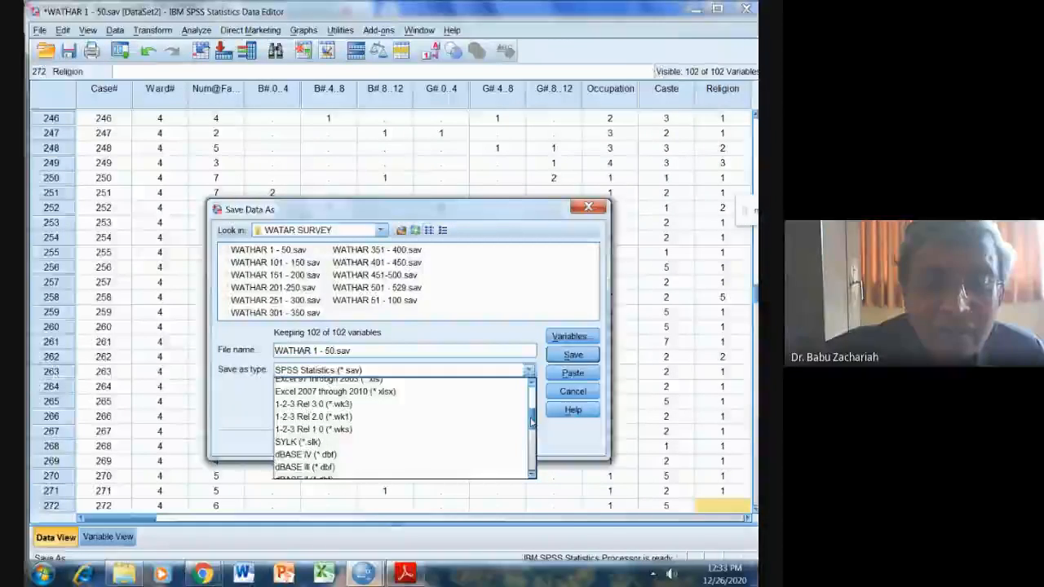
click(530, 441)
drag(530, 441, 528, 402)
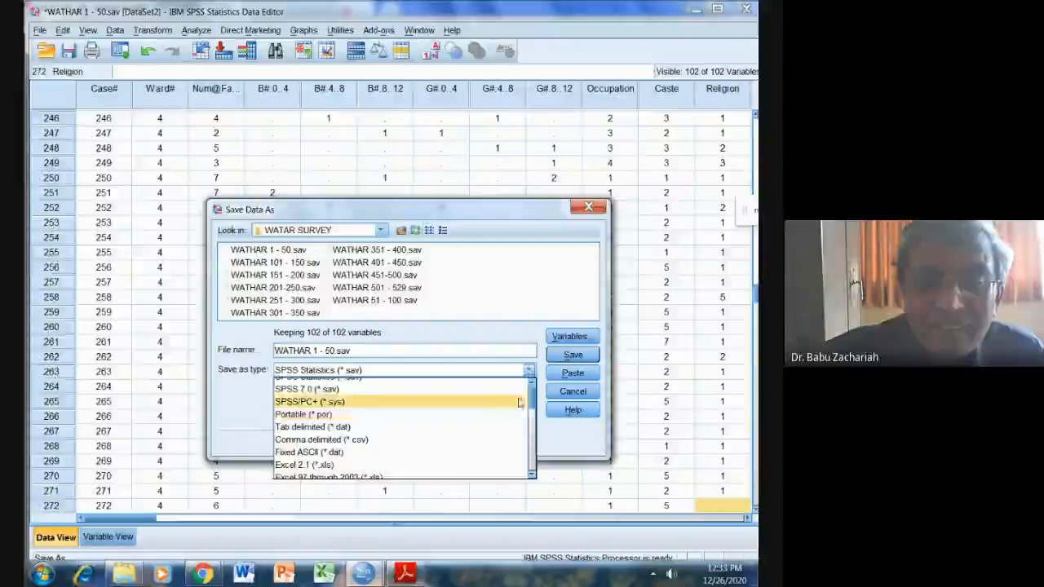
mouse_move(532, 399)
mouse_down()
mouse_move(532, 422)
mouse_move(531, 390)
mouse_move(530, 420)
mouse_up()
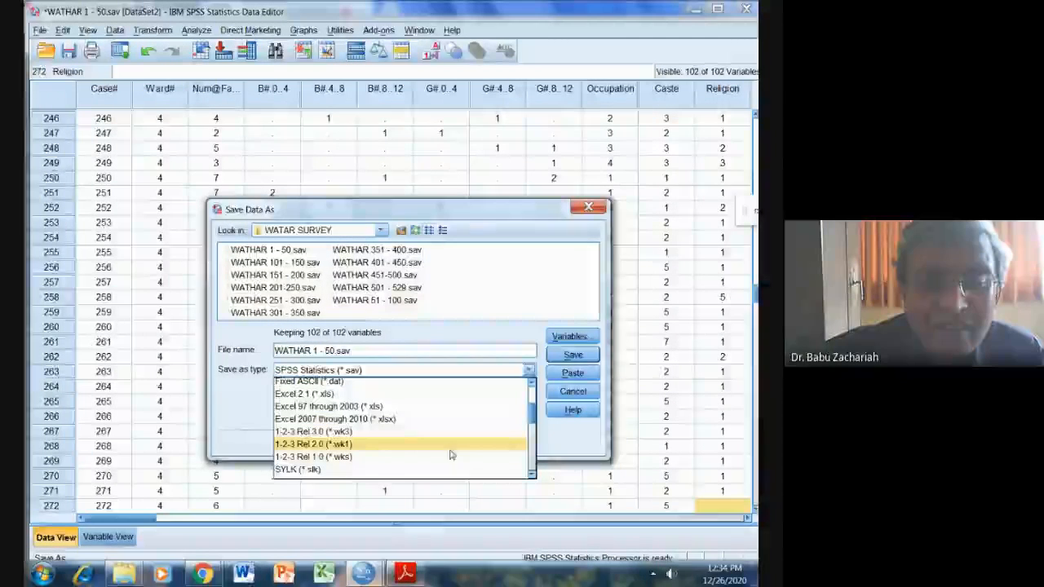
click(384, 420)
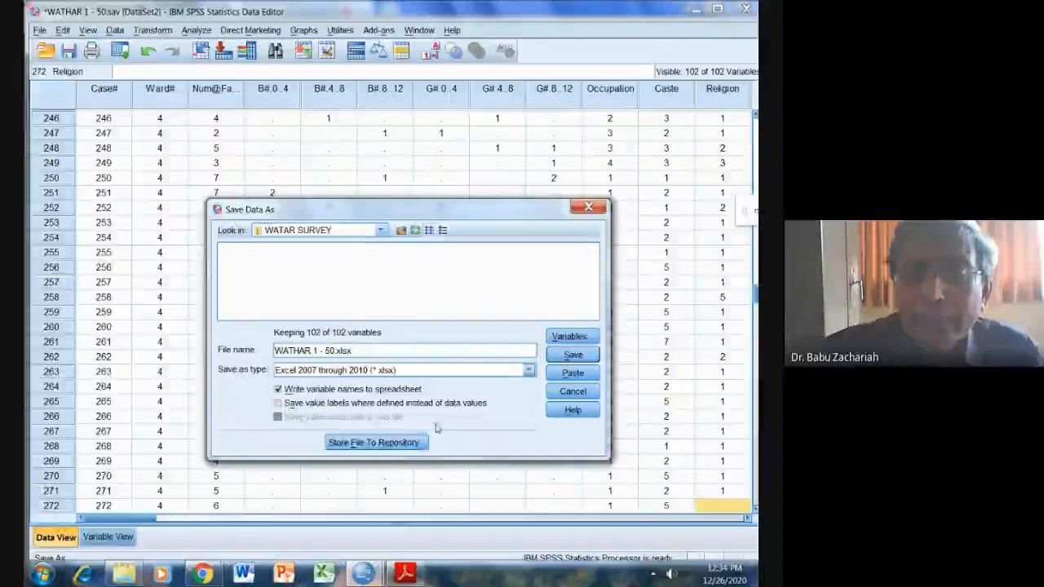
click(571, 356)
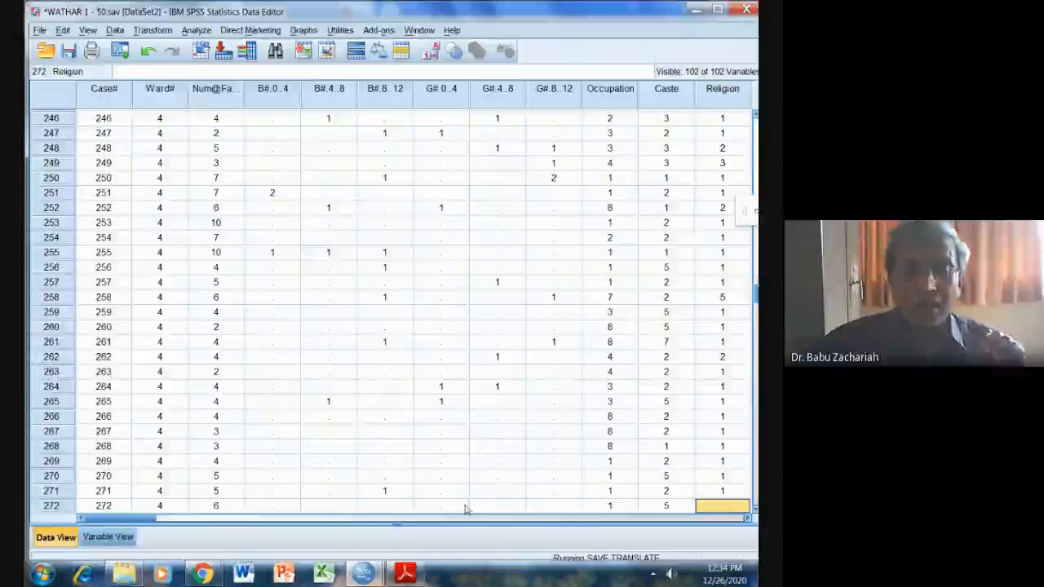
Recheck the task list in SPSS VIB.pdf, clear the open windows from the desktop, and open the WATHAR 1 - 50 workbook in Excel.
click(399, 573)
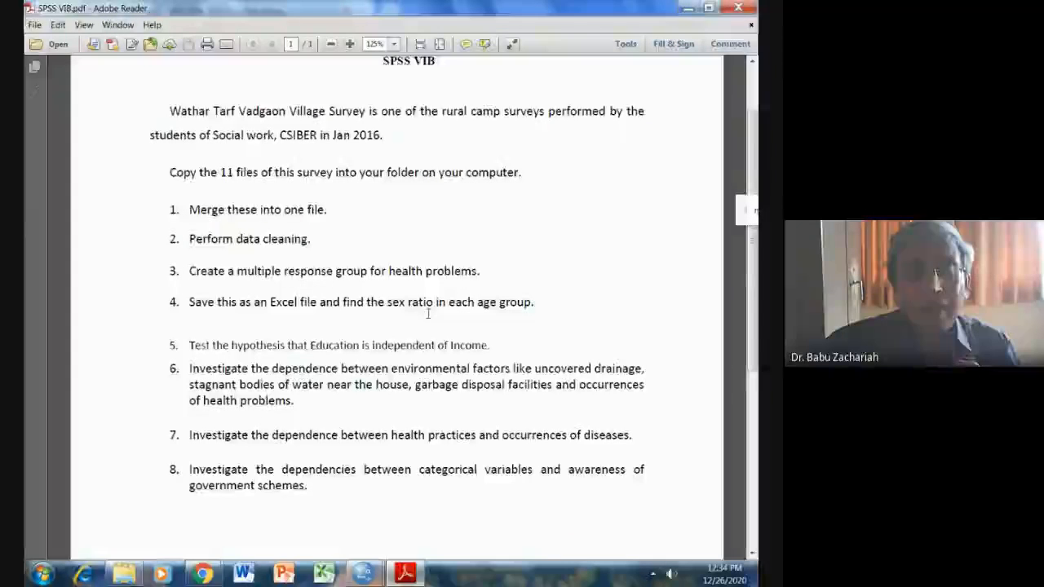
click(689, 10)
click(696, 10)
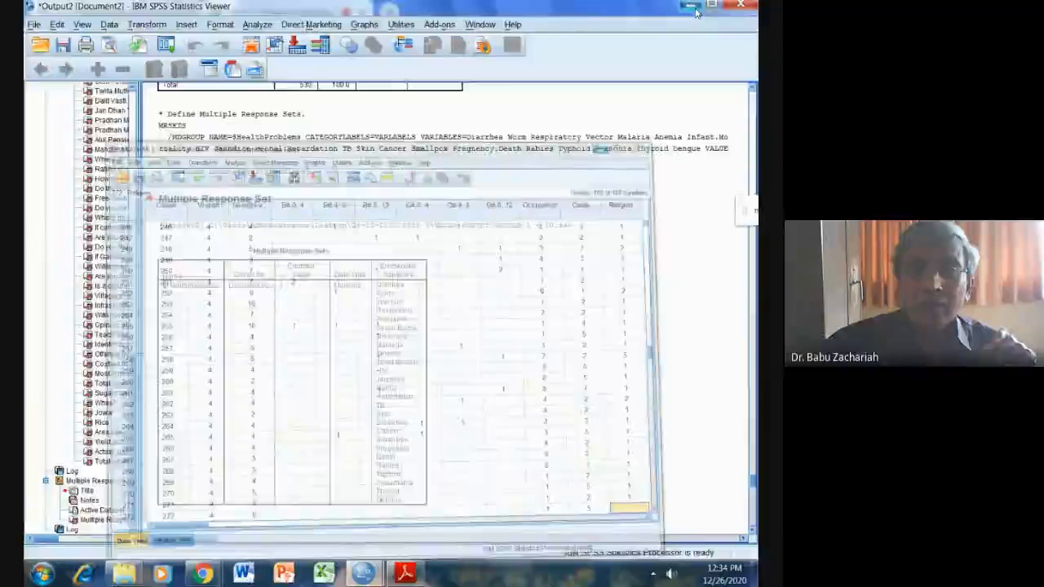
click(695, 10)
click(693, 10)
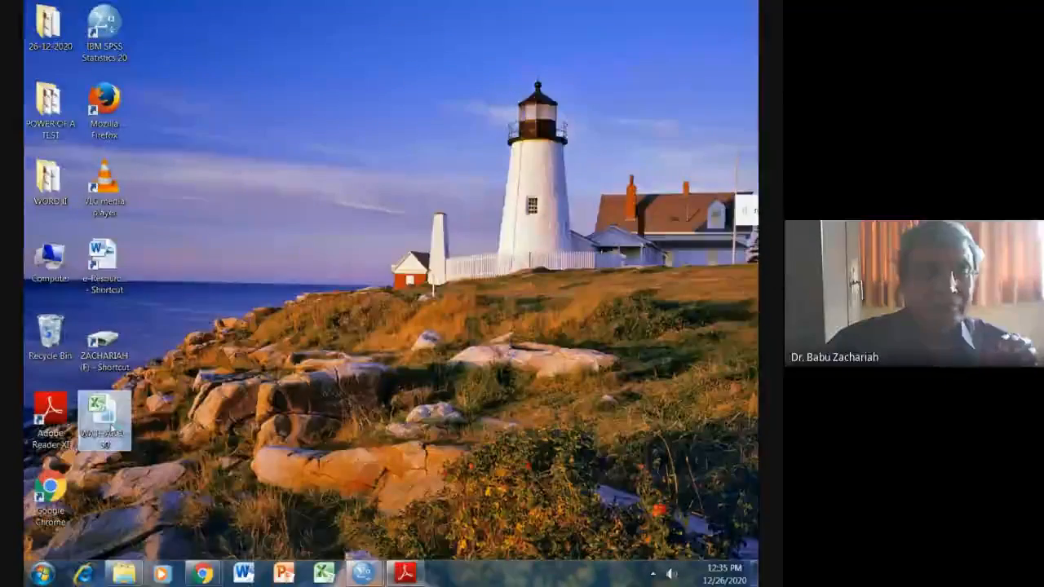
double_click(112, 426)
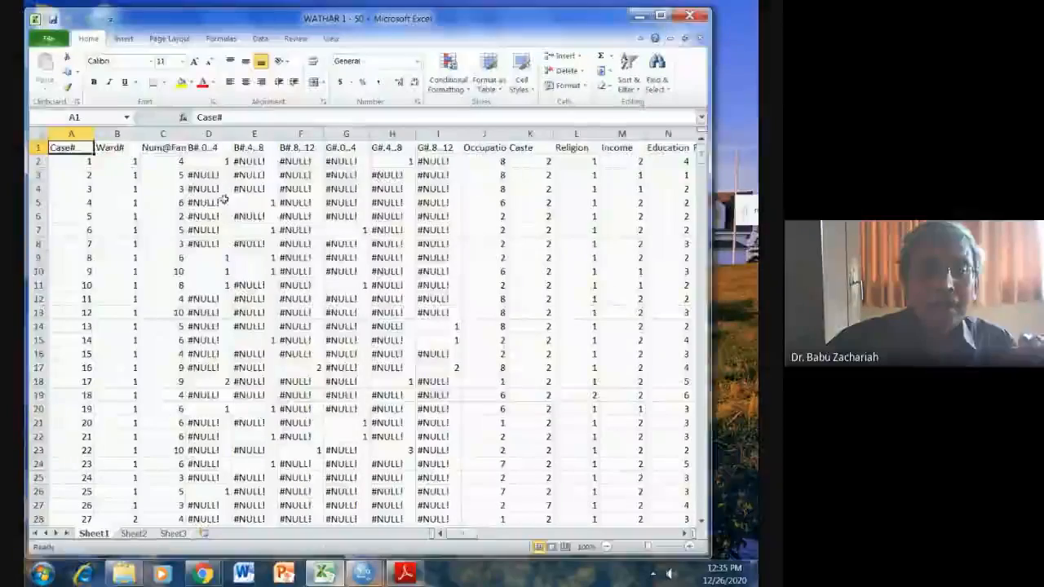
Copy the #NULL! text from the contents of cell D3 in the B#.0..4 column.
click(209, 174)
drag(230, 118, 195, 117)
key(ctrl+c)
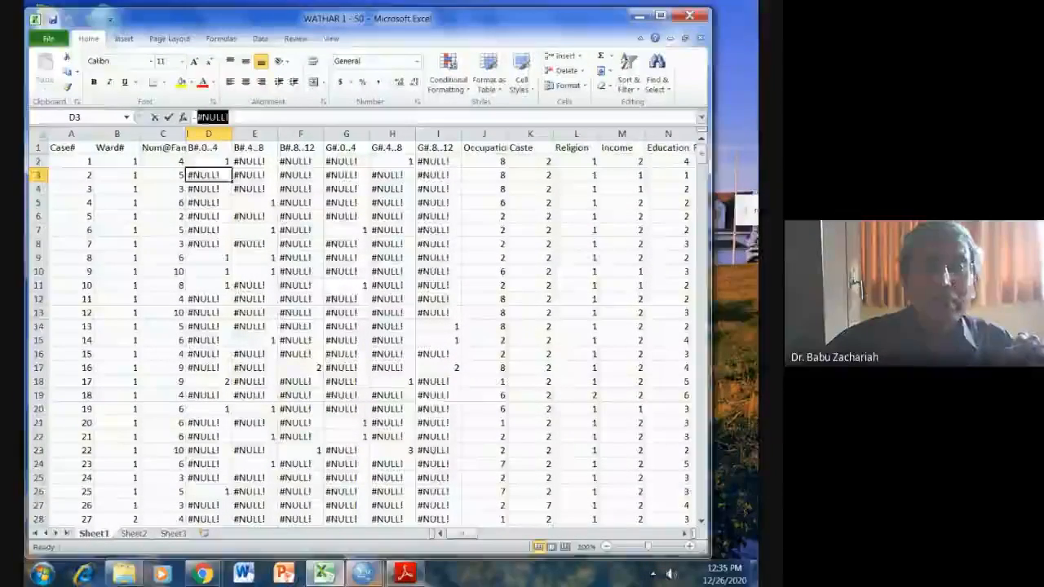
right_click(221, 116)
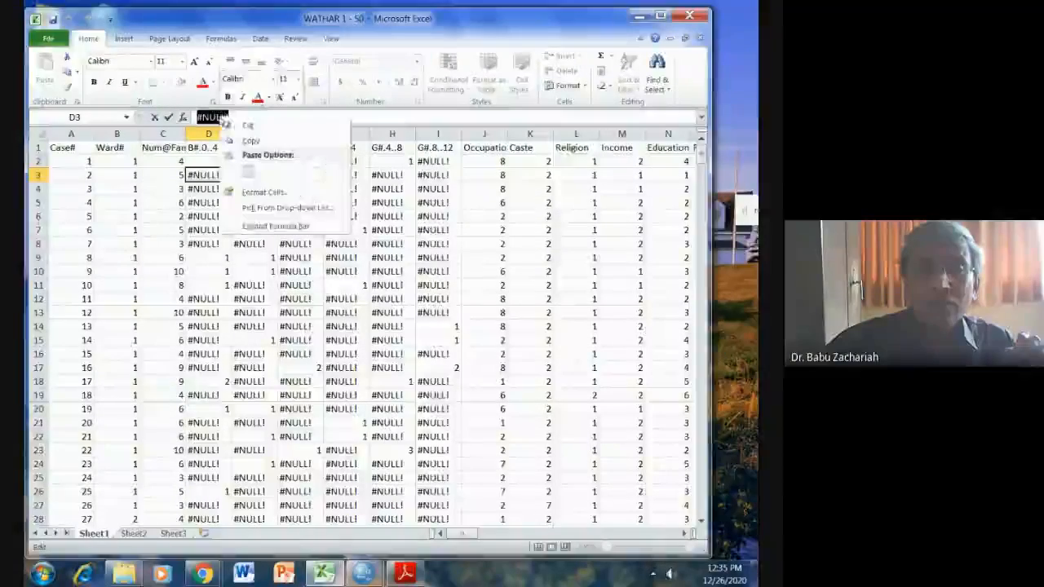
click(259, 155)
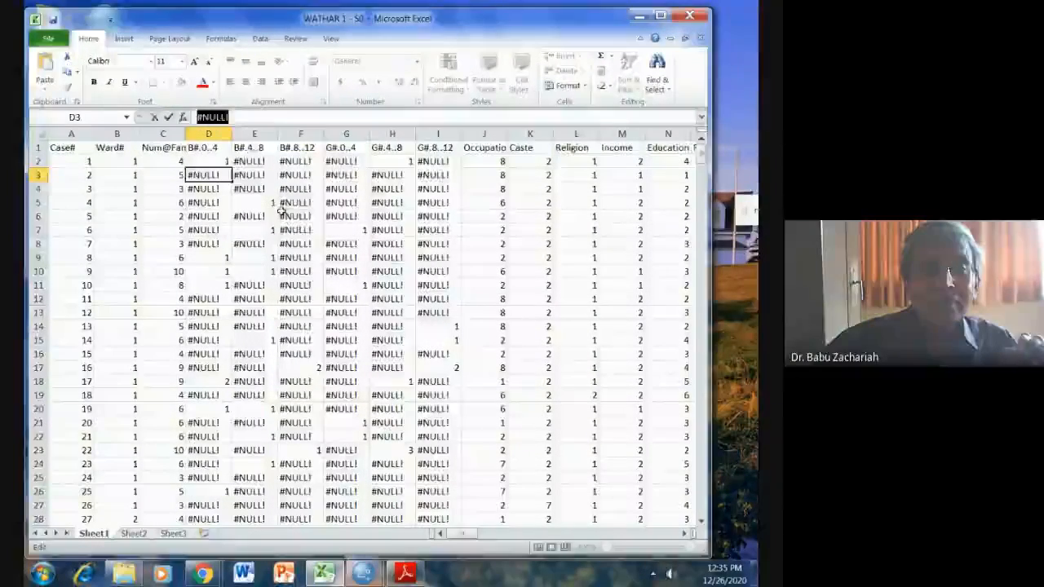
Replace every #NULL! entry in columns D to I, from B#.0..4 through G#.8..12, with 0.
click(296, 215)
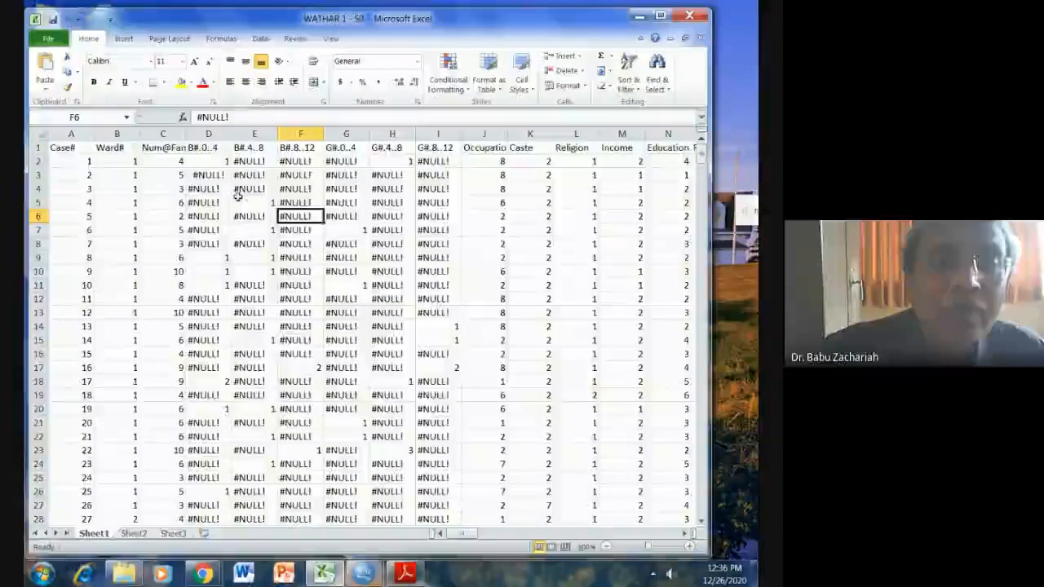
drag(208, 133, 263, 128)
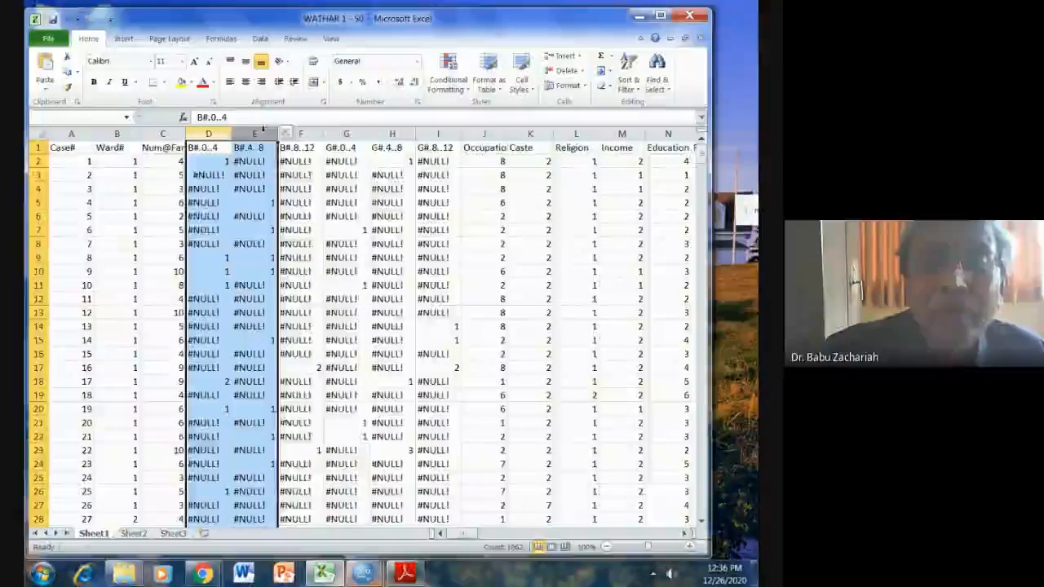
drag(435, 135, 436, 135)
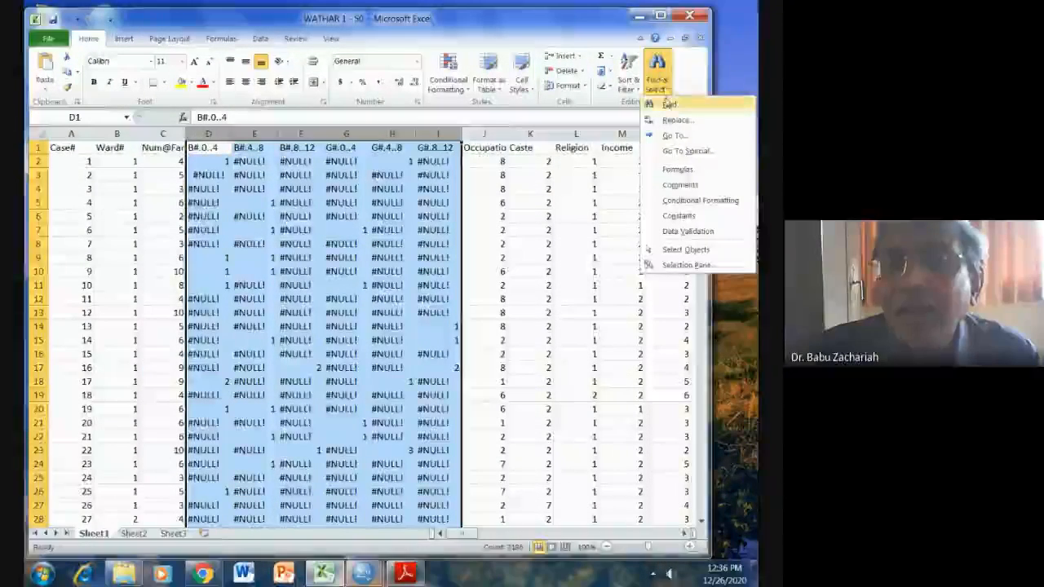
click(670, 108)
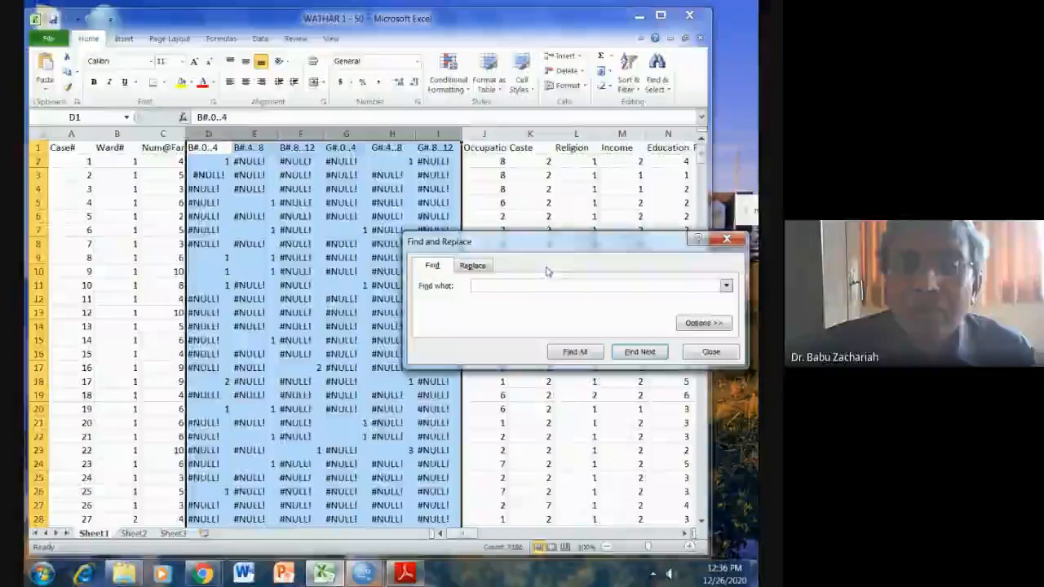
right_click(503, 288)
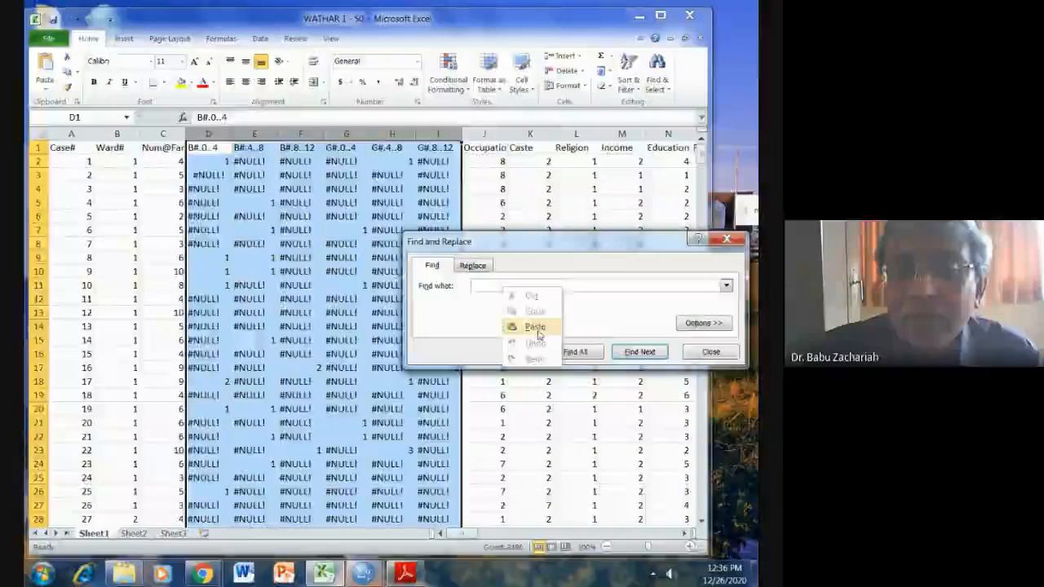
click(535, 326)
click(481, 272)
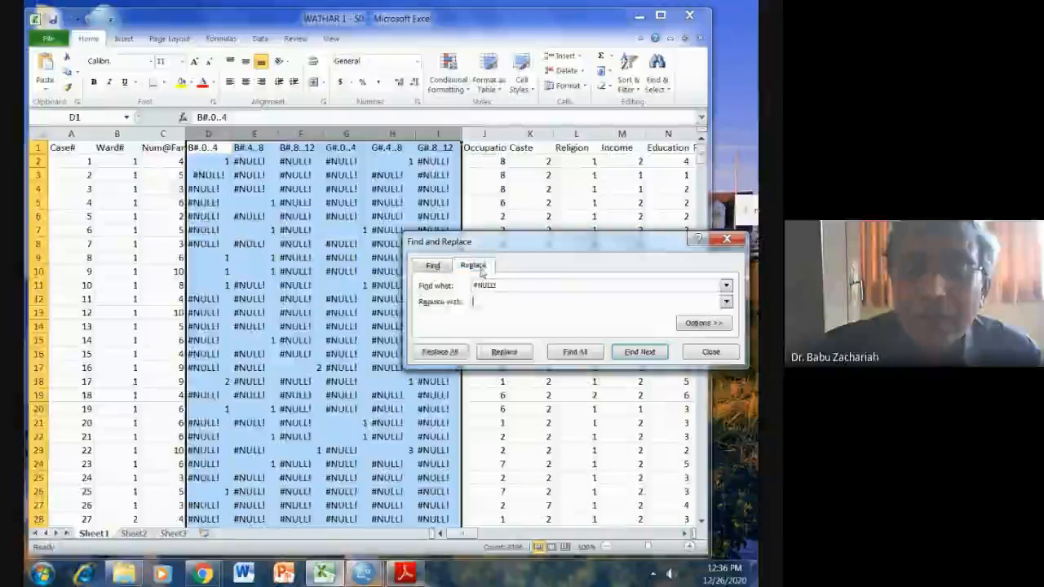
text(0)
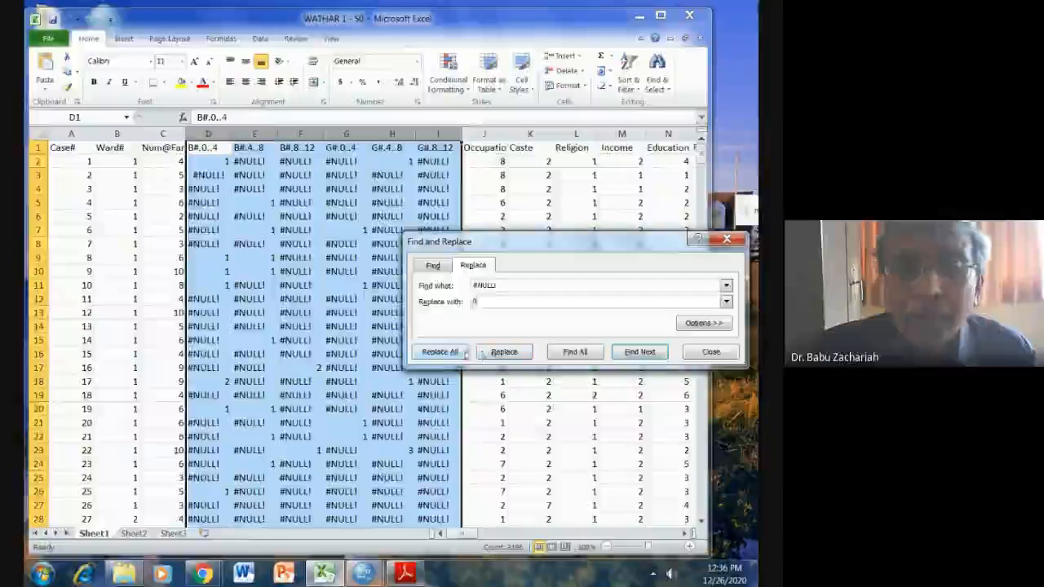
click(440, 352)
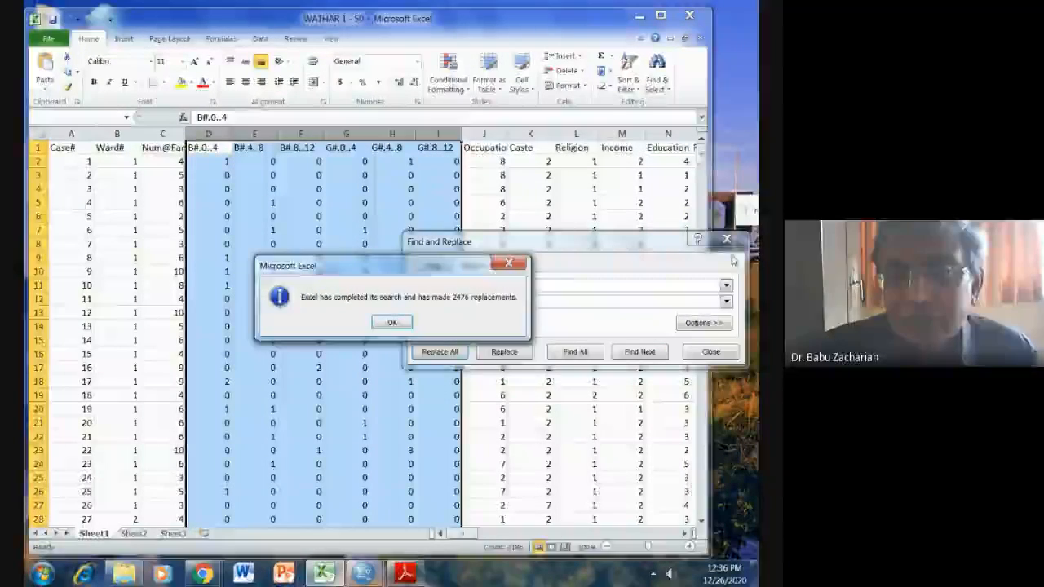
click(391, 323)
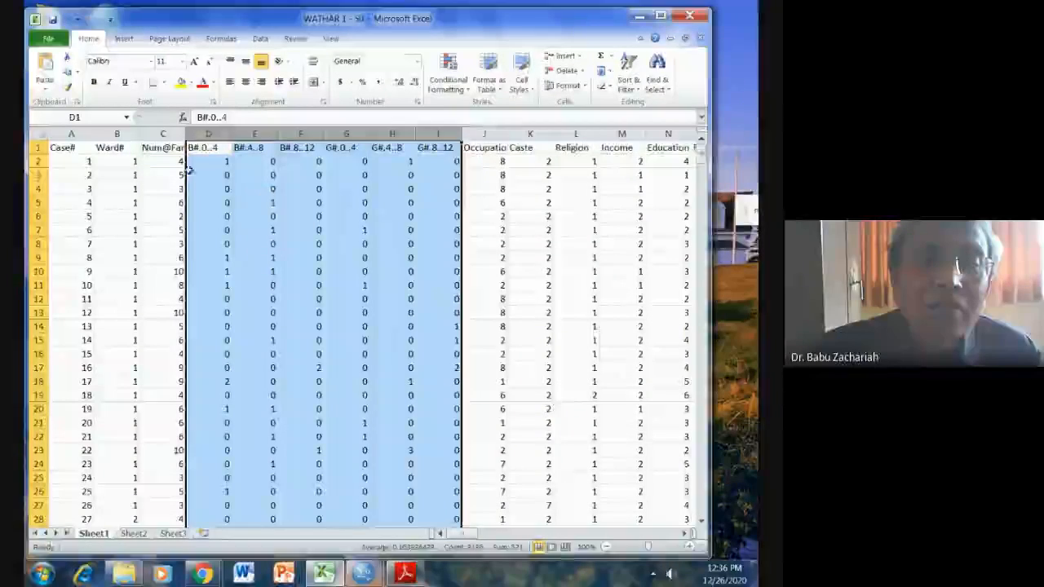
Sum rows 2 to 531 of each boys' and girls' age-group column, D through I, into row 532.
drag(210, 161, 371, 161)
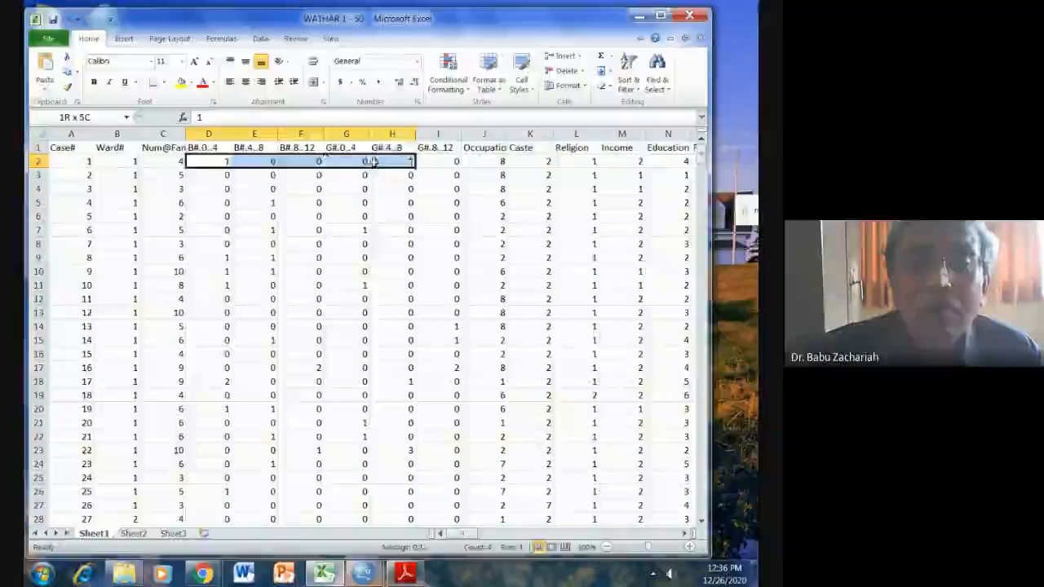
mouse_move(440, 175)
mouse_down()
mouse_move(419, 391)
mouse_move(419, 473)
mouse_move(440, 518)
mouse_move(415, 582)
mouse_move(403, 350)
mouse_move(434, 106)
mouse_move(422, 169)
mouse_up()
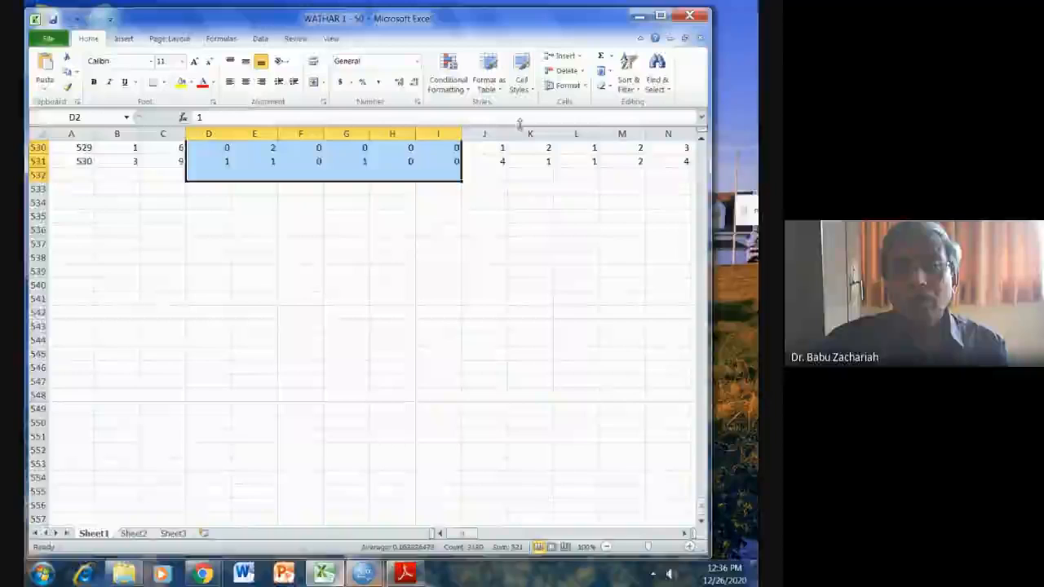
click(602, 57)
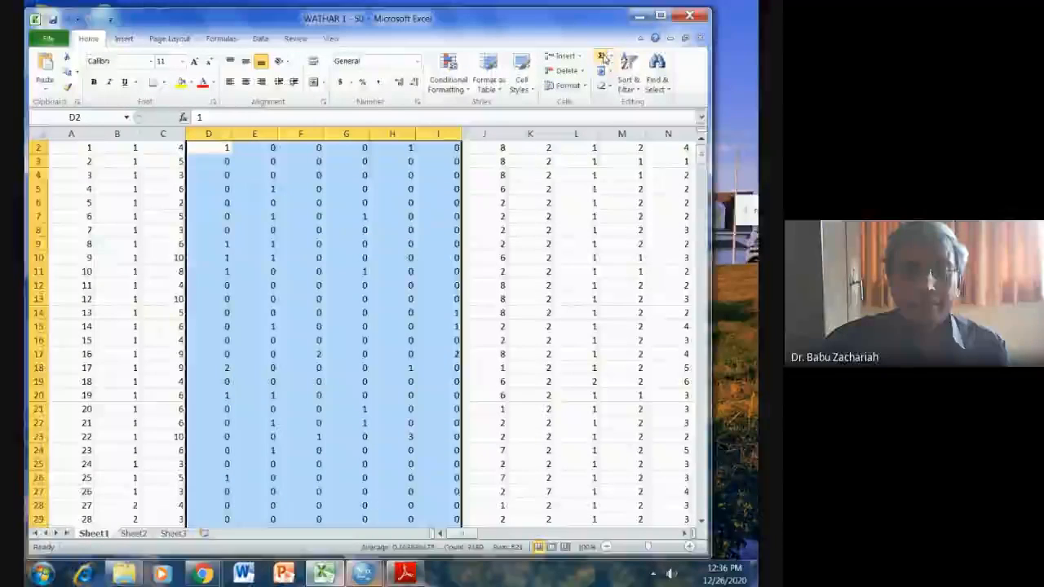
click(550, 243)
scroll(450, 326, down, 18)
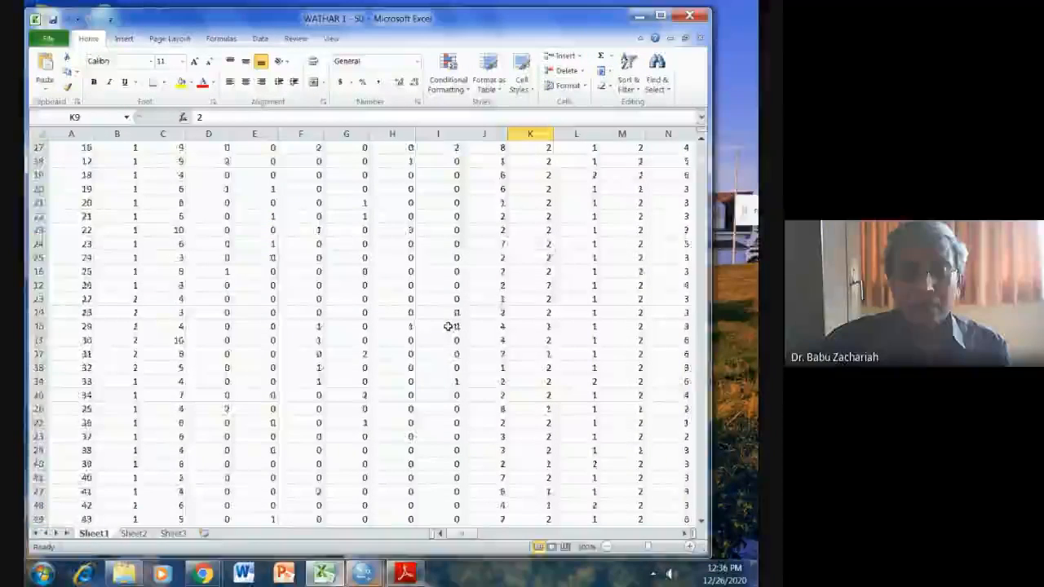
scroll(447, 326, down, 5)
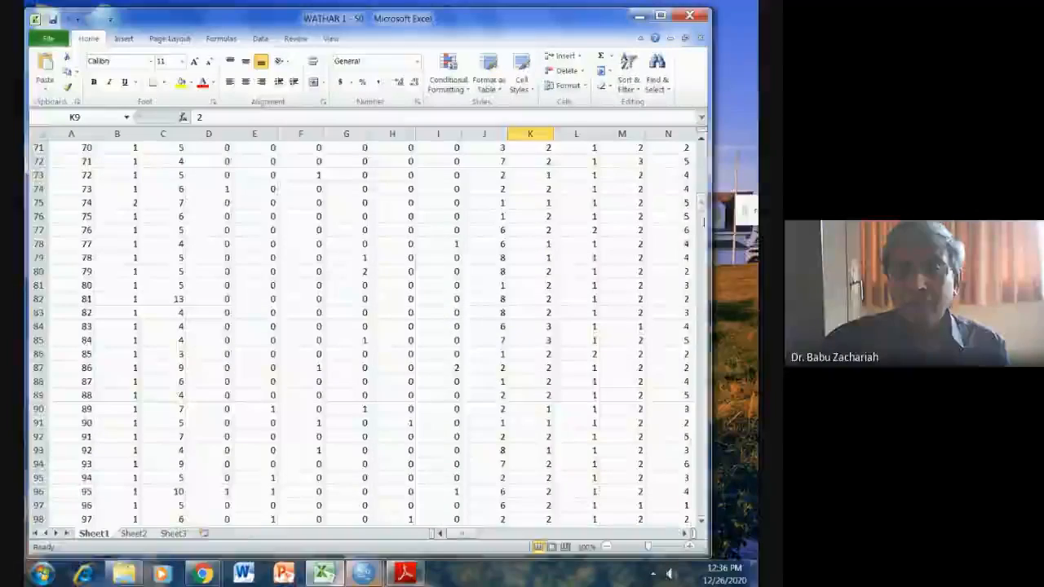
drag(698, 192, 698, 481)
scroll(599, 457, down, 18)
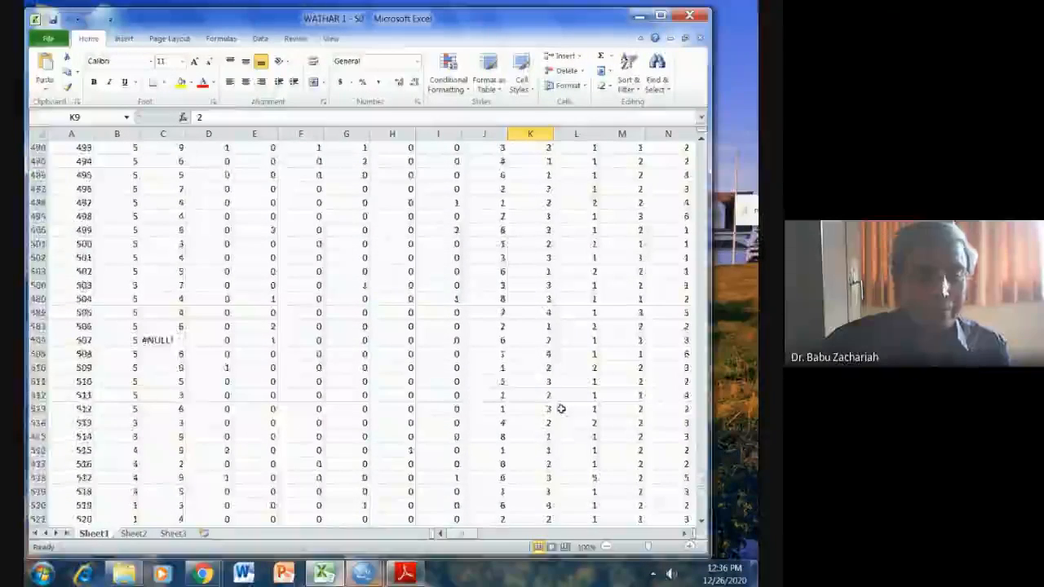
scroll(576, 444, up, 1)
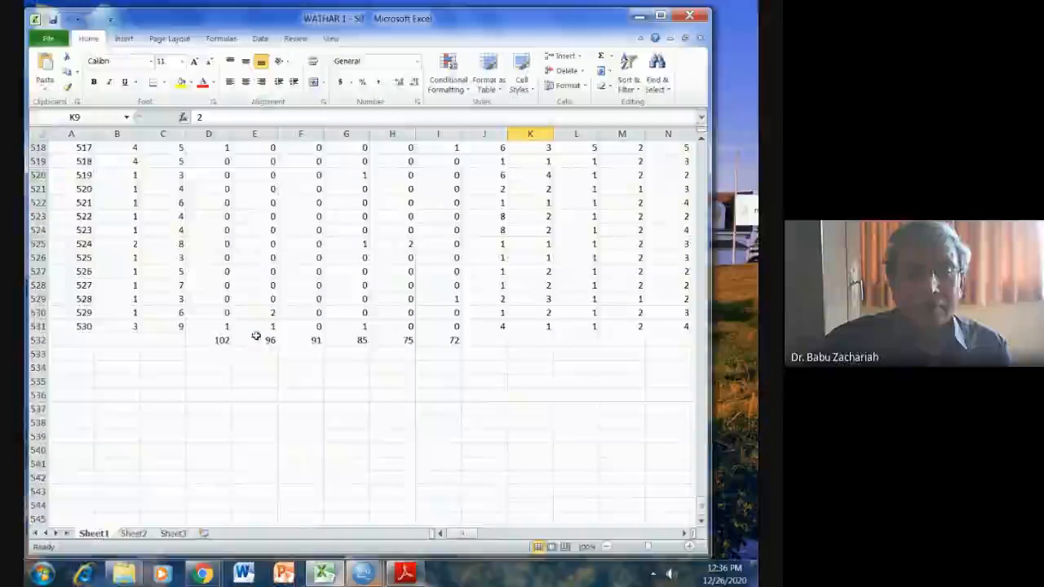
Format the totals in D532:I532 with a yellow fill, borders around every cell and centred alignment.
click(211, 340)
drag(210, 340, 454, 340)
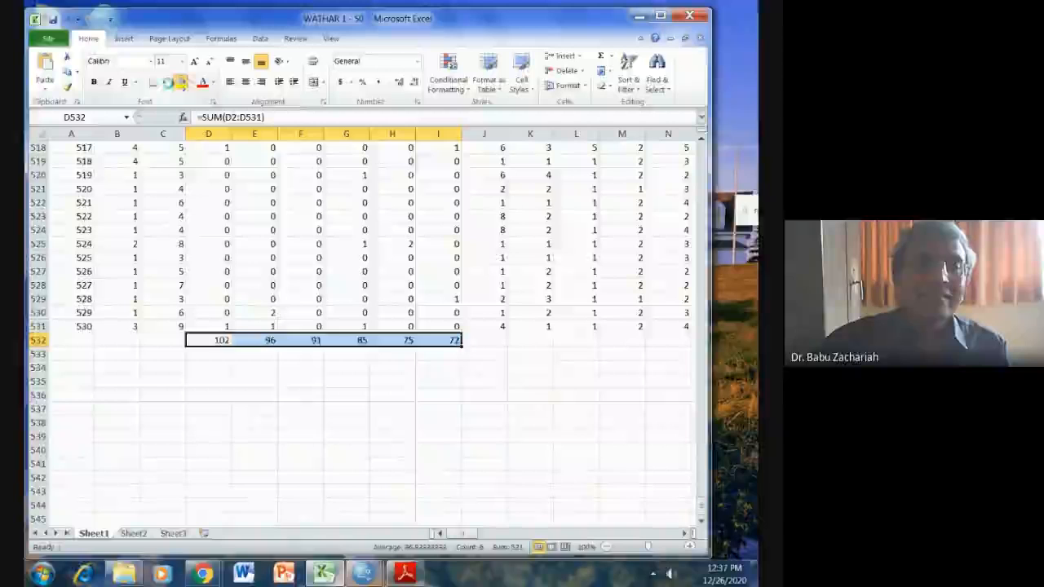
click(181, 82)
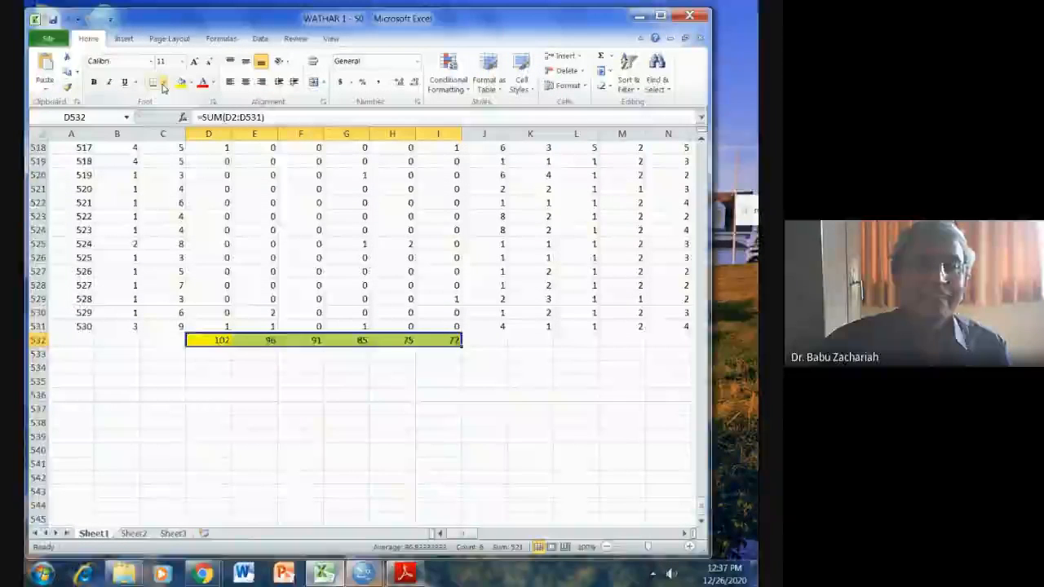
click(162, 84)
click(156, 196)
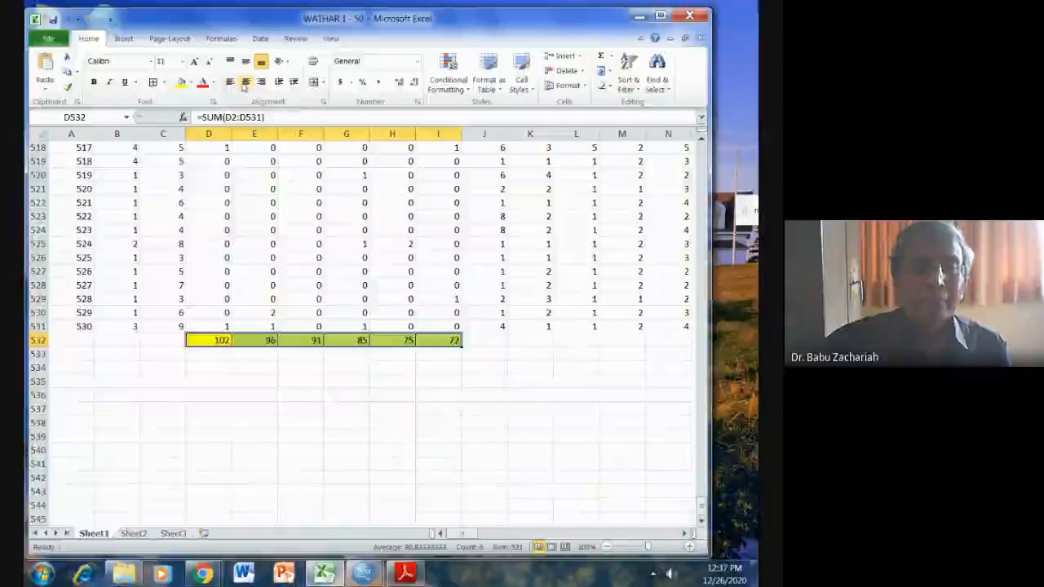
click(340, 434)
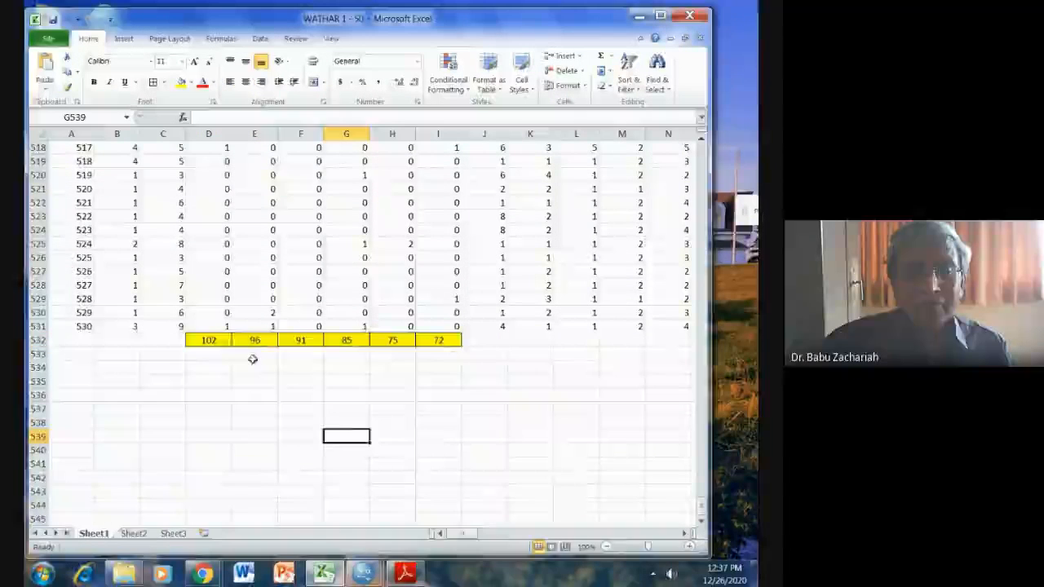
Fill the three boys' totals in D532:F532 with light green.
drag(209, 340, 298, 340)
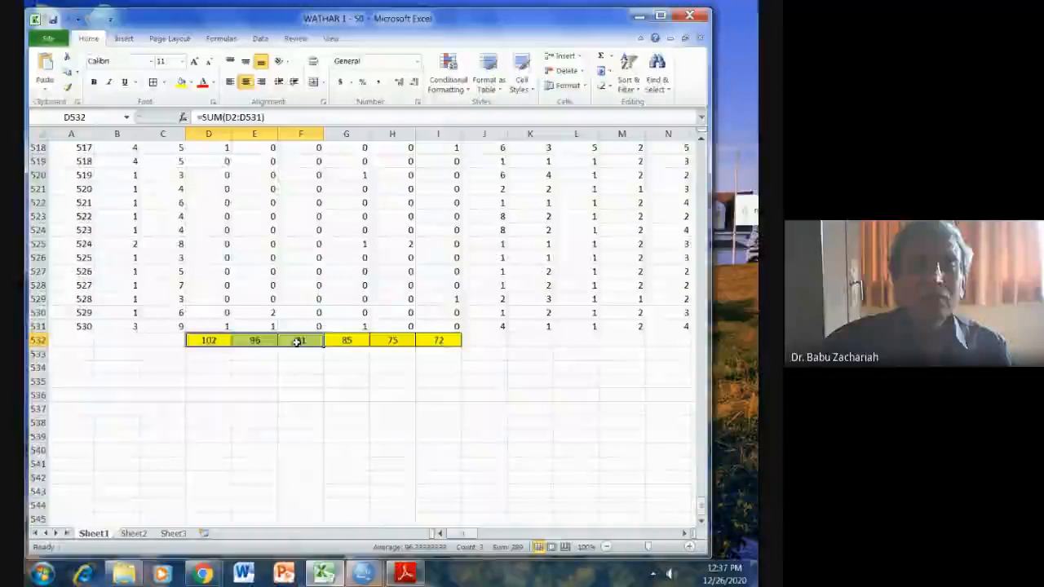
click(188, 83)
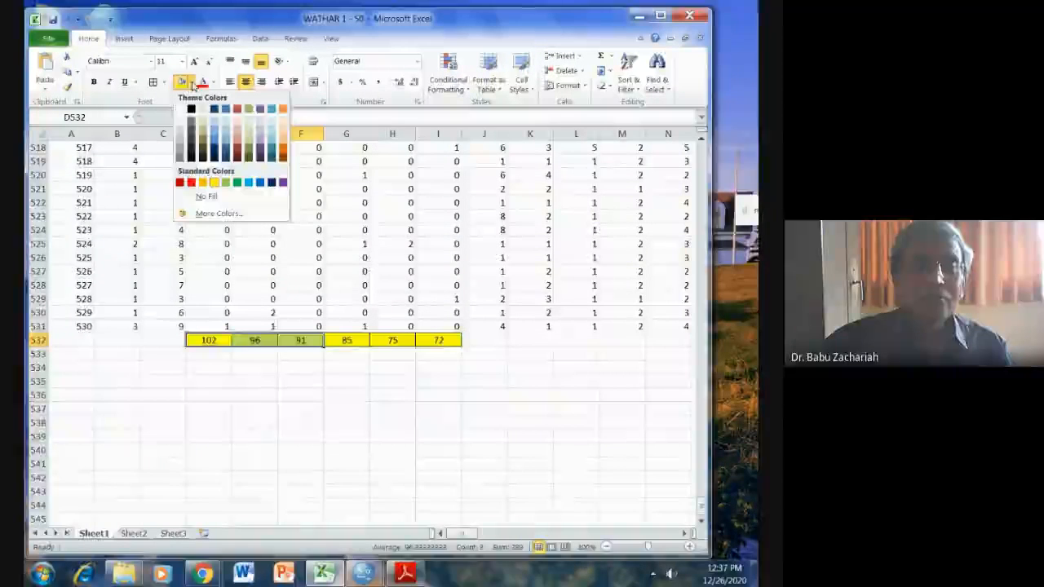
click(226, 182)
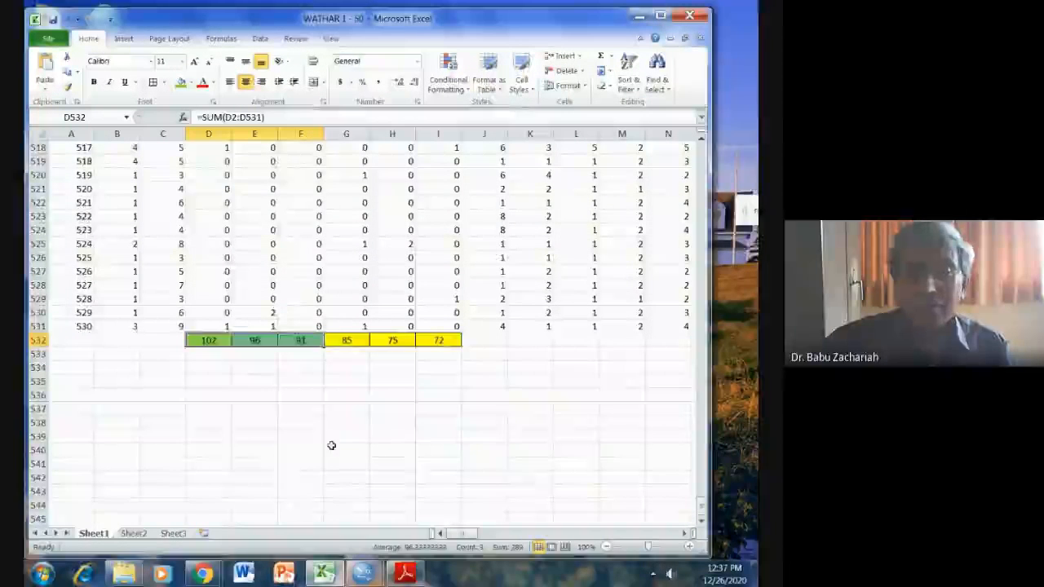
click(482, 425)
click(617, 397)
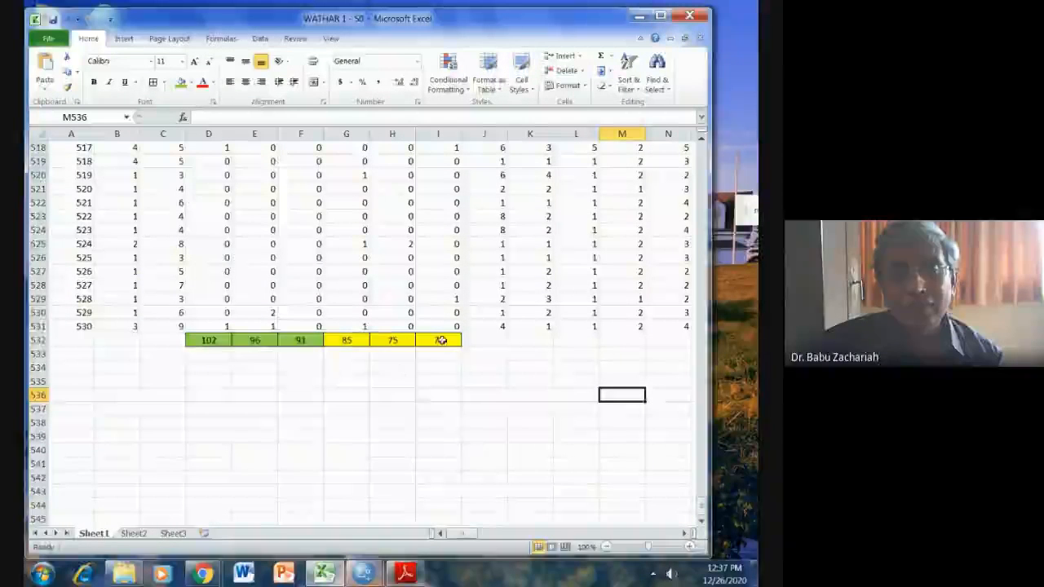
Enter the label S.Ratio0-4 in cell D535 below the totals.
click(210, 380)
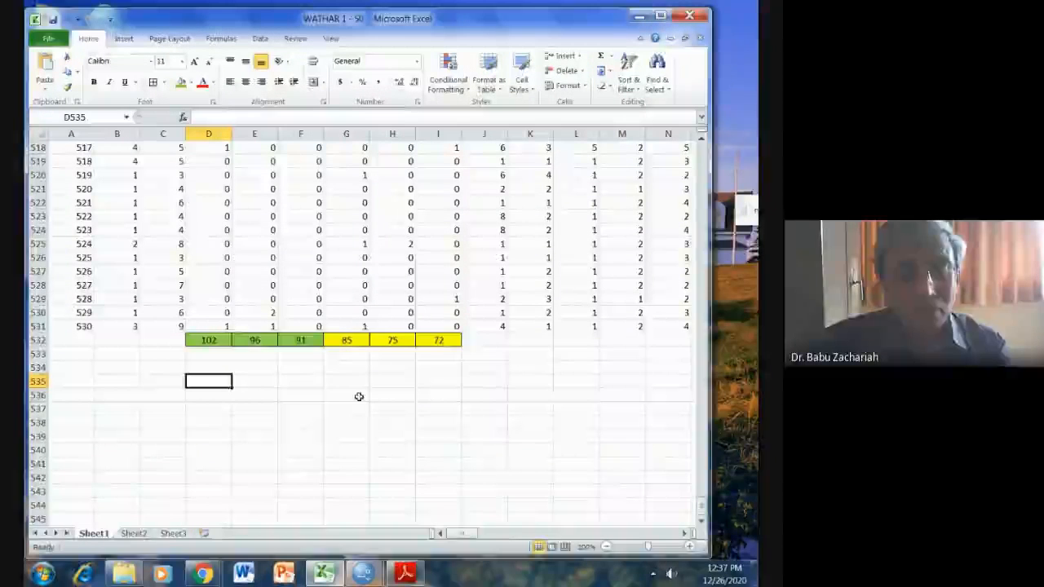
text(S)
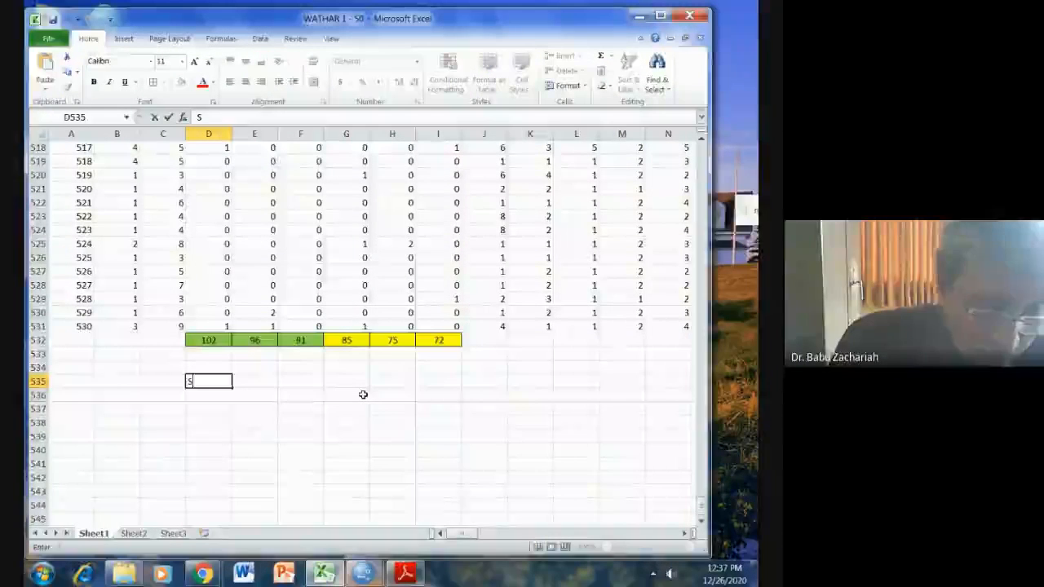
text(.Ra)
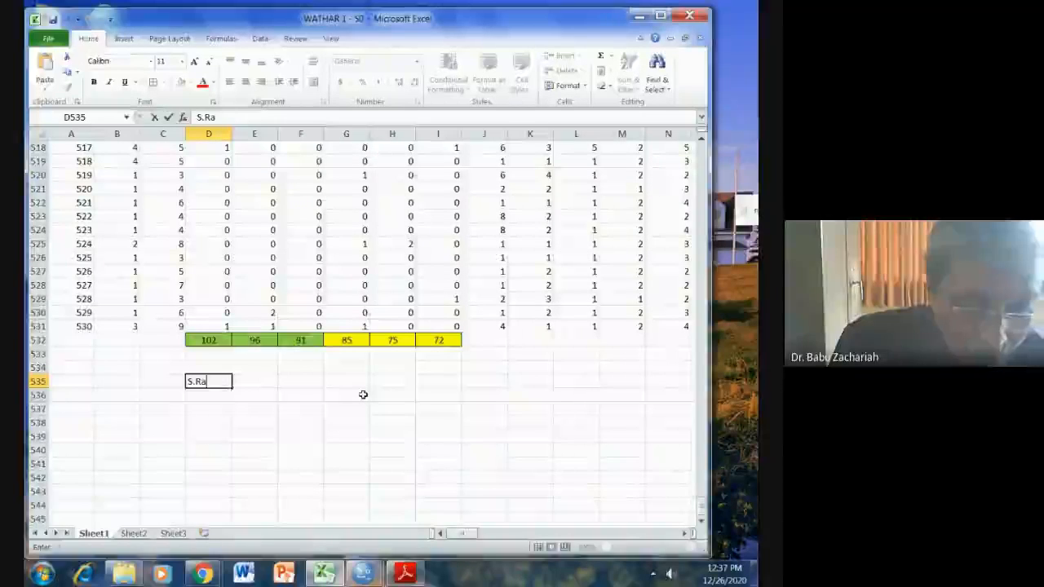
text(tio)
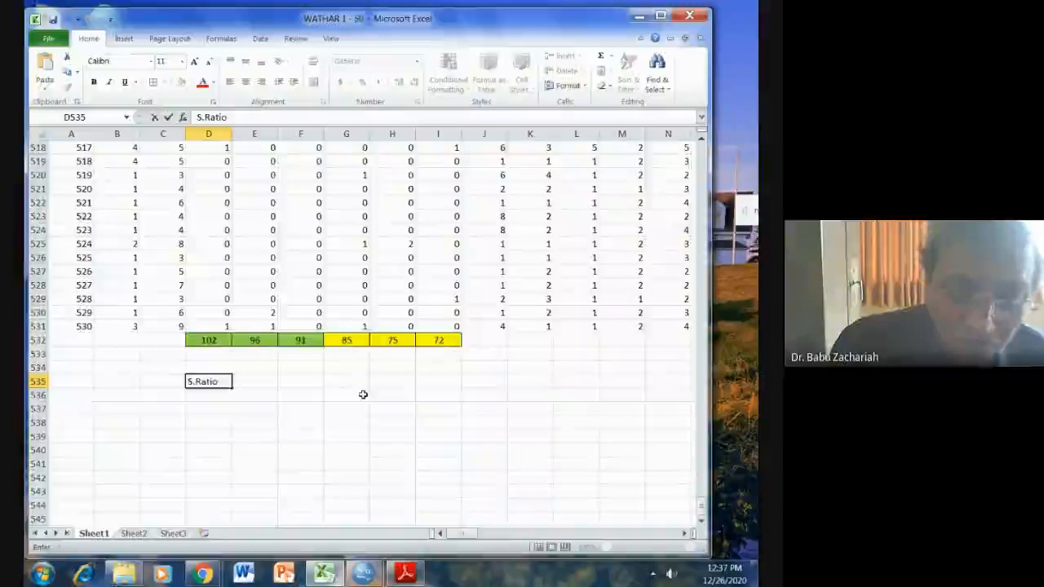
text(0)
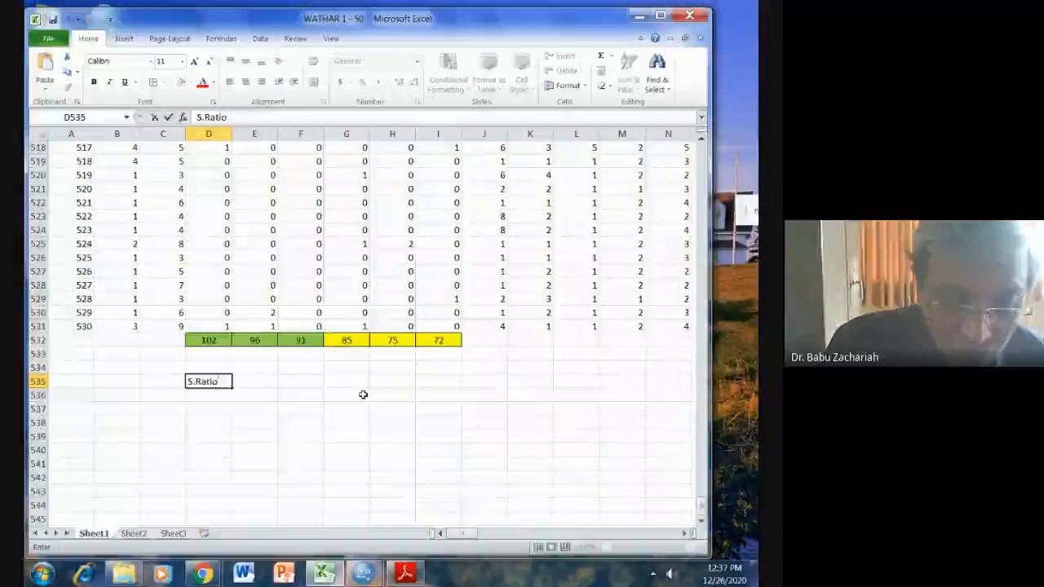
text(-4)
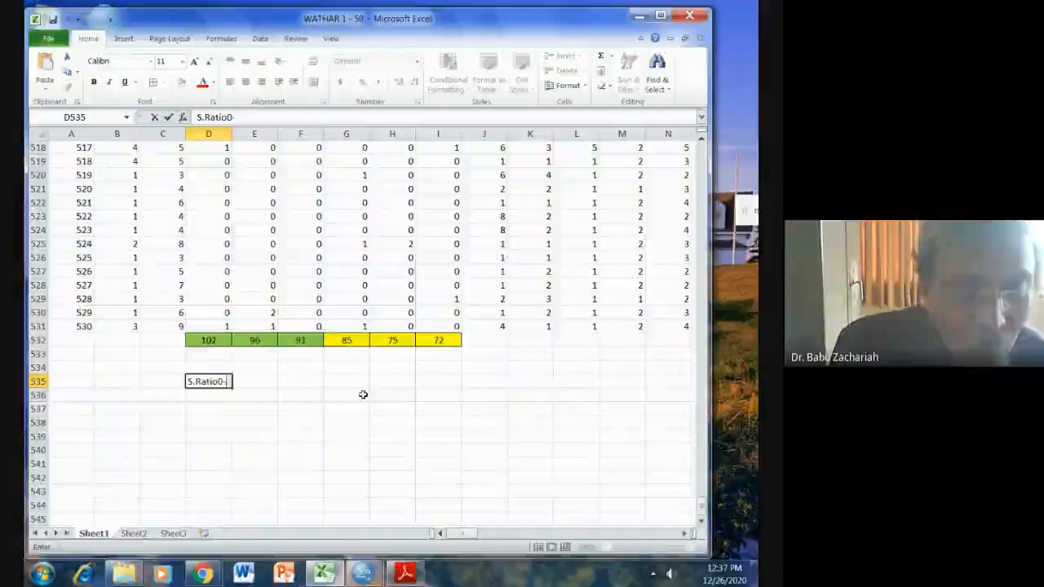
click(269, 407)
Calculate the 0-4 sex ratio in cell E535 with the formula =G532/D532*1000.
click(266, 382)
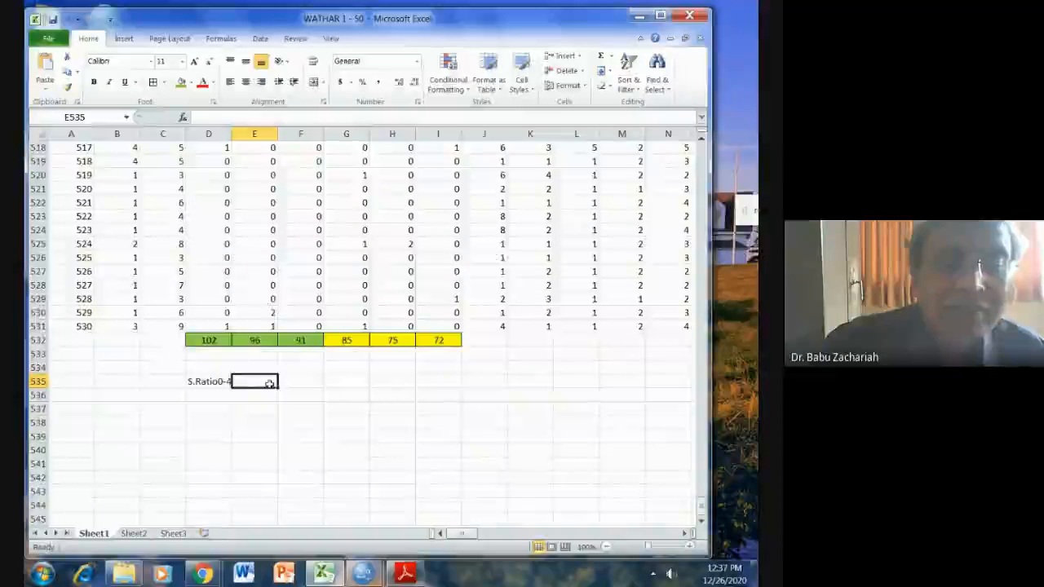
text(=)
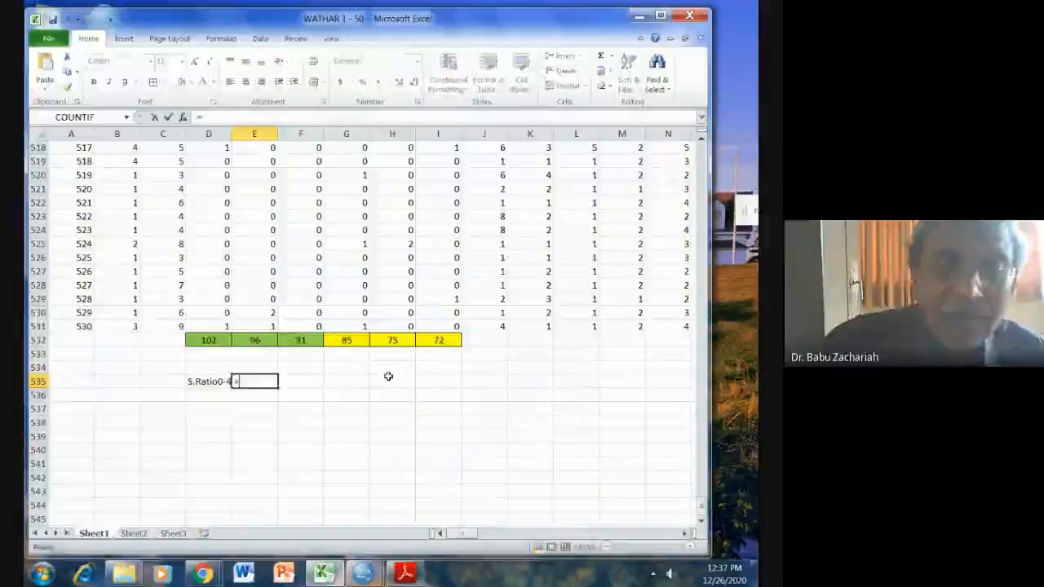
click(354, 339)
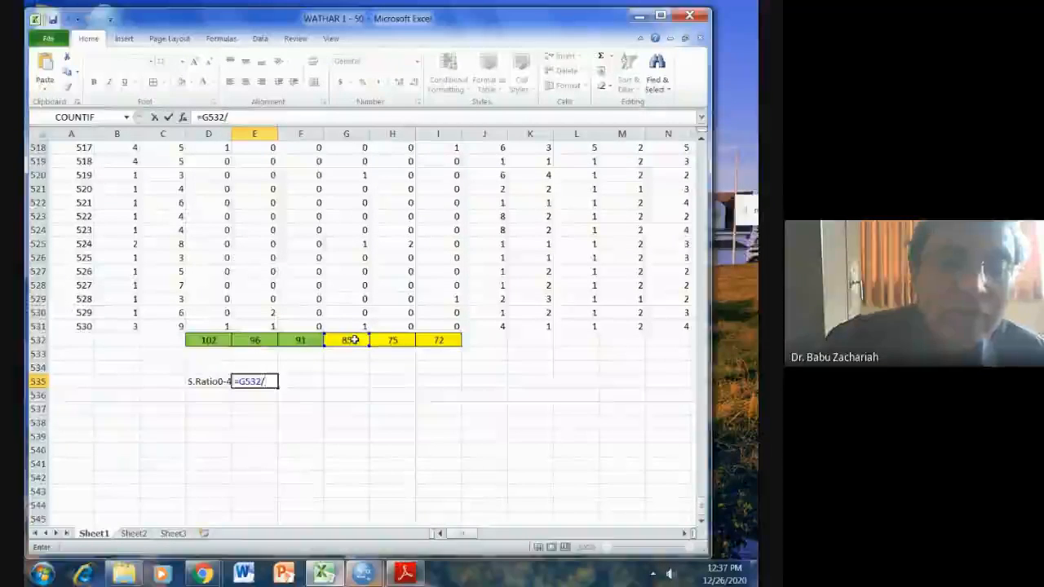
text(/)
click(218, 339)
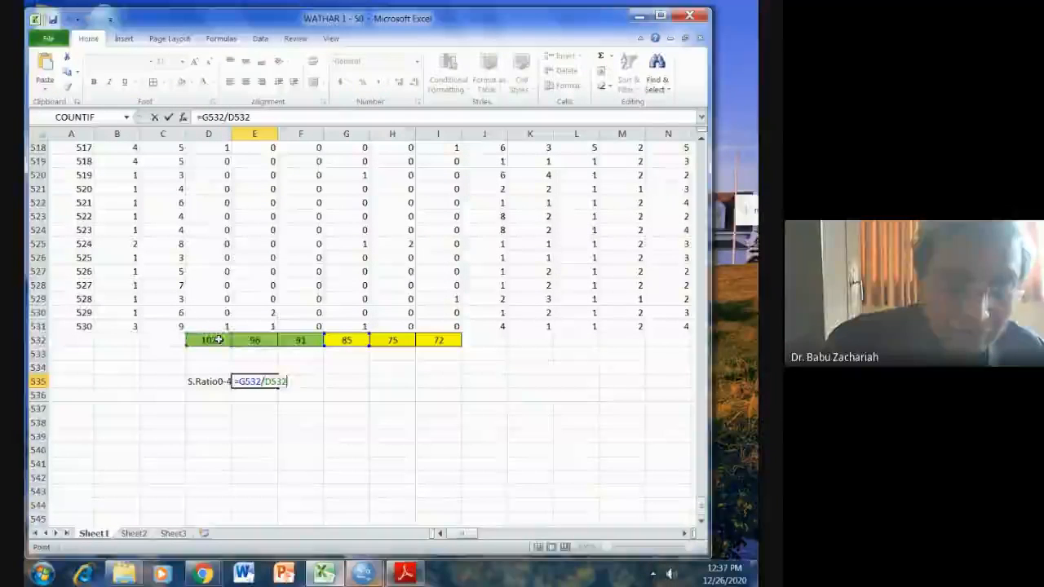
text(*1000)
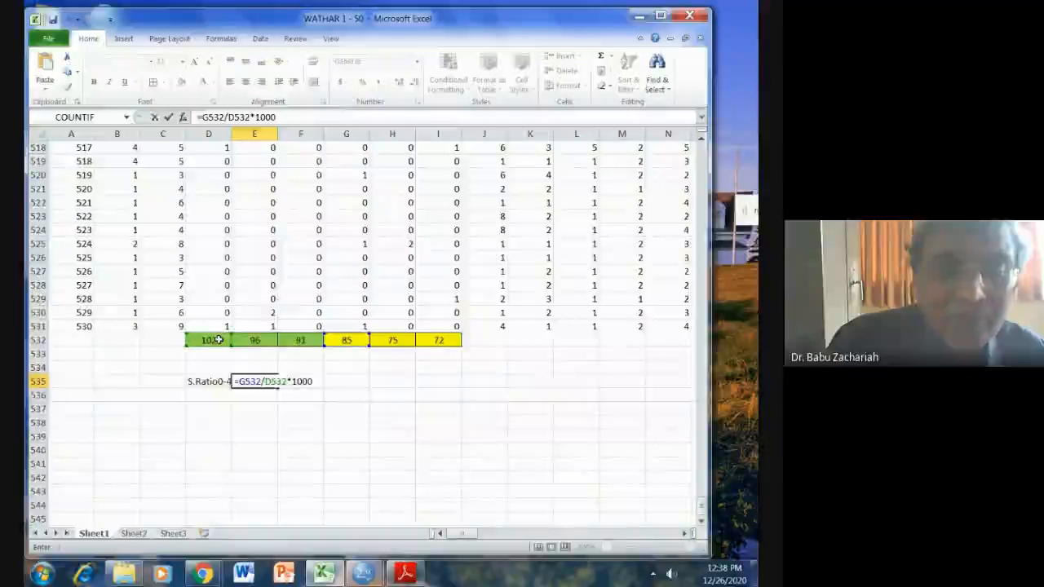
key(Return)
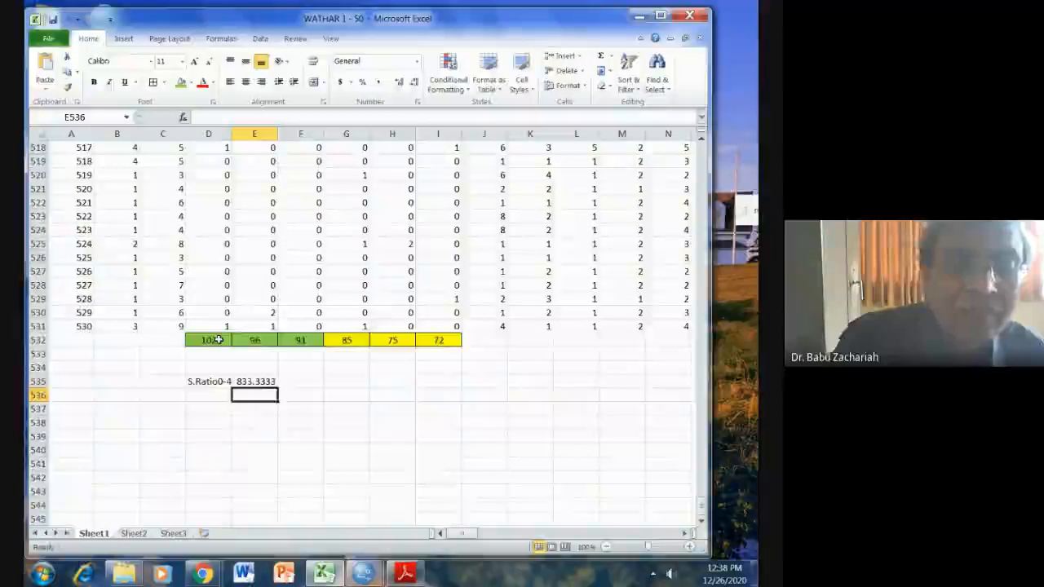
Enter the label S.Ratio4-8 in cell D536 below the first sex ratio label.
click(210, 394)
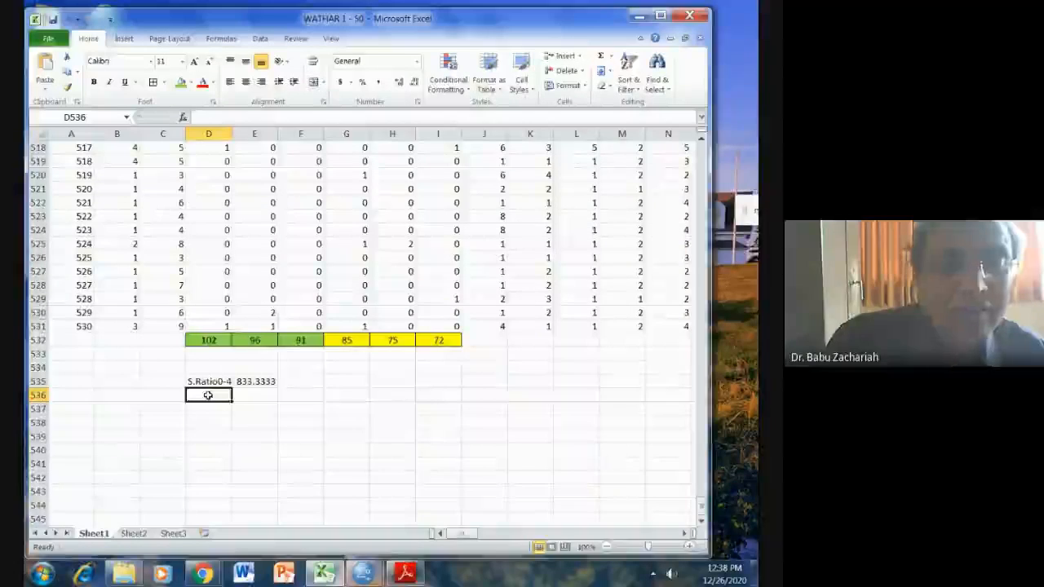
text(S.Rat)
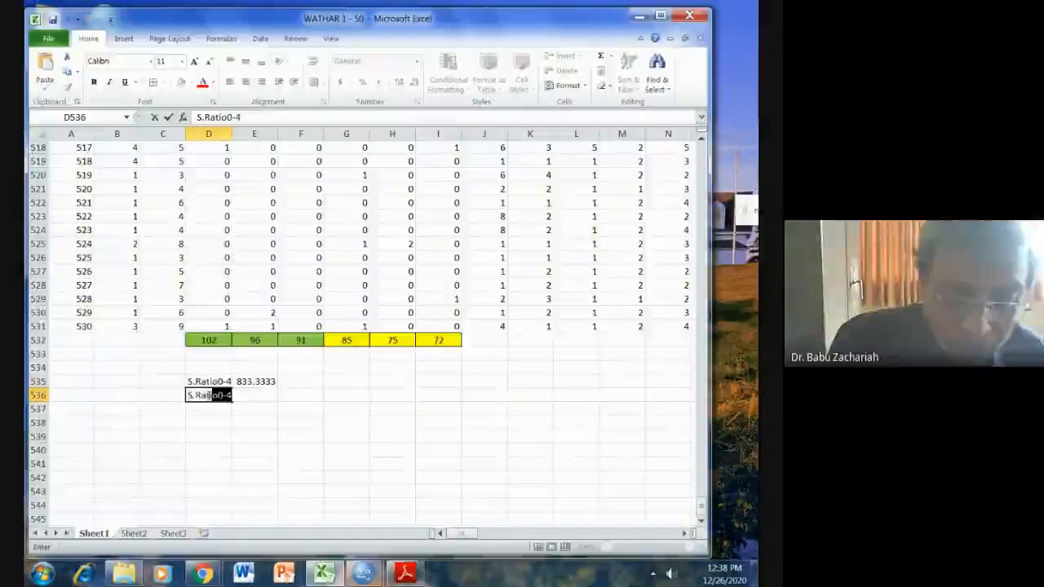
text(io)
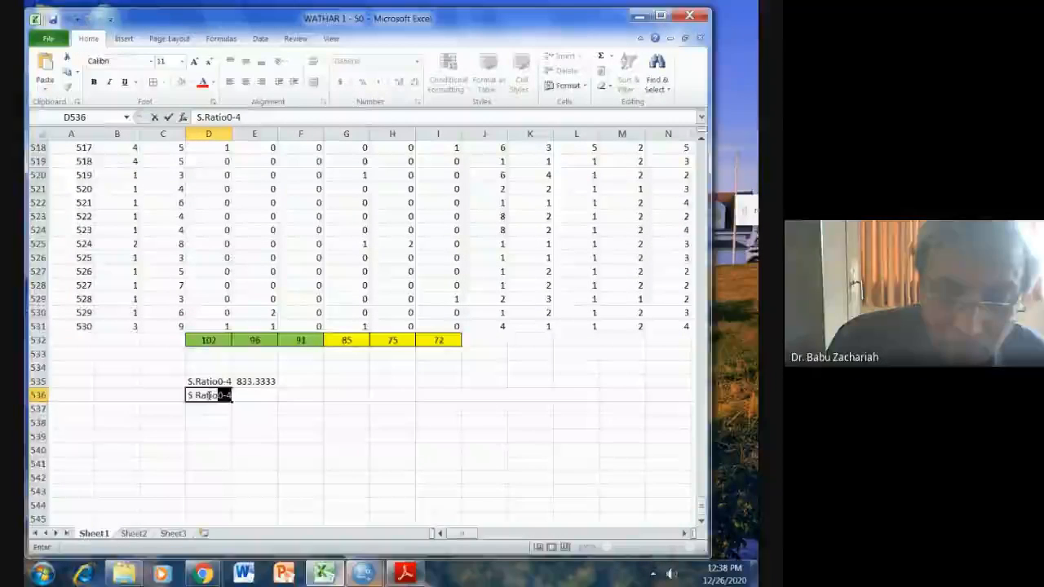
text(8)
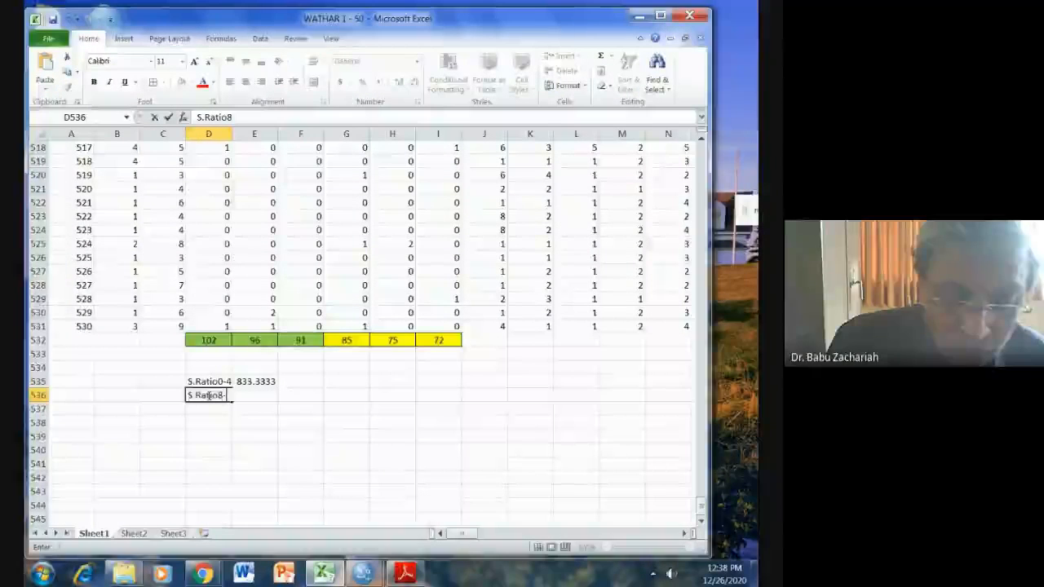
text(-8)
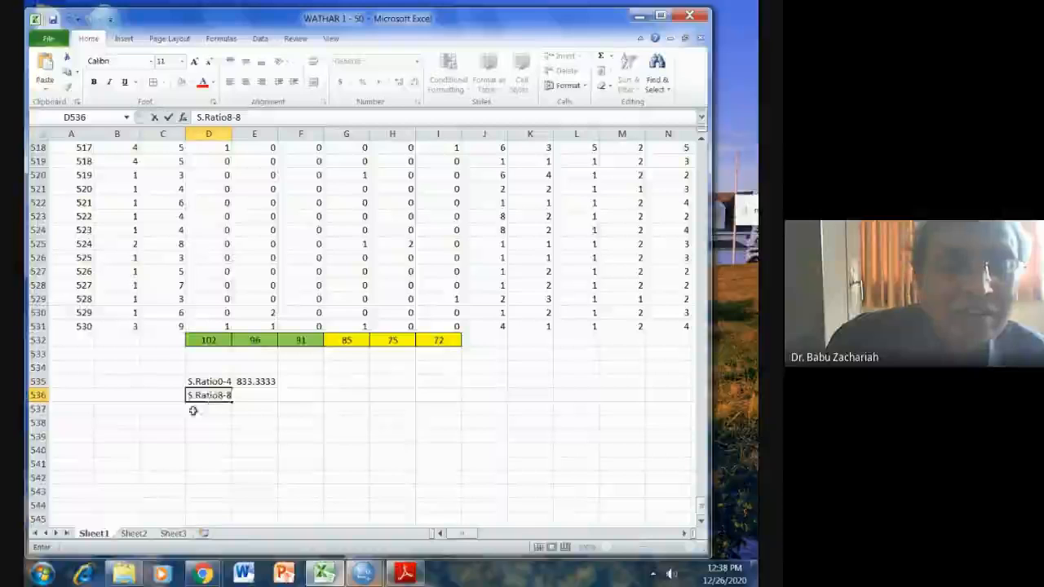
click(224, 397)
key(BackSpace)
text(4)
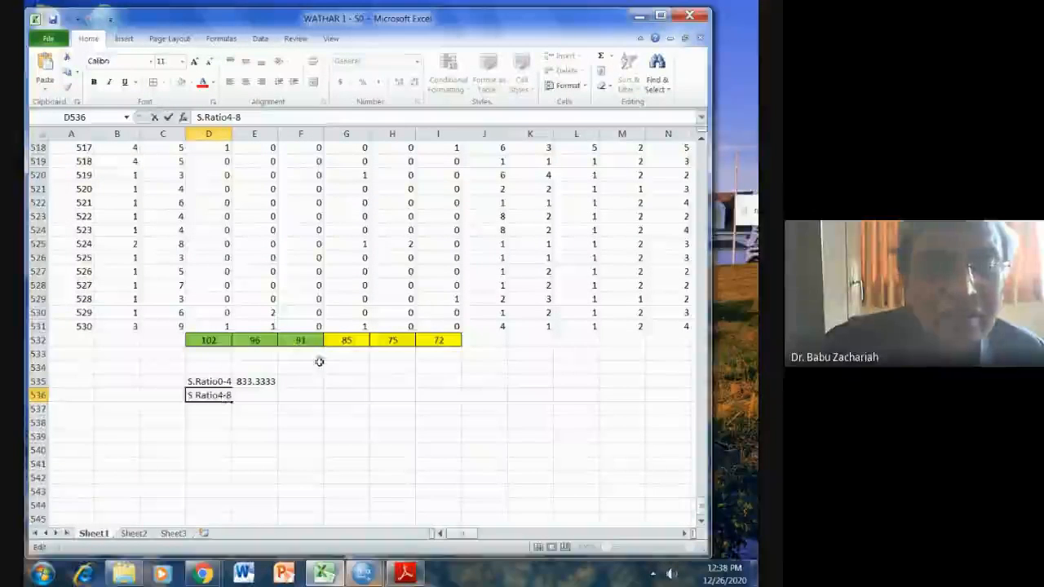
click(262, 441)
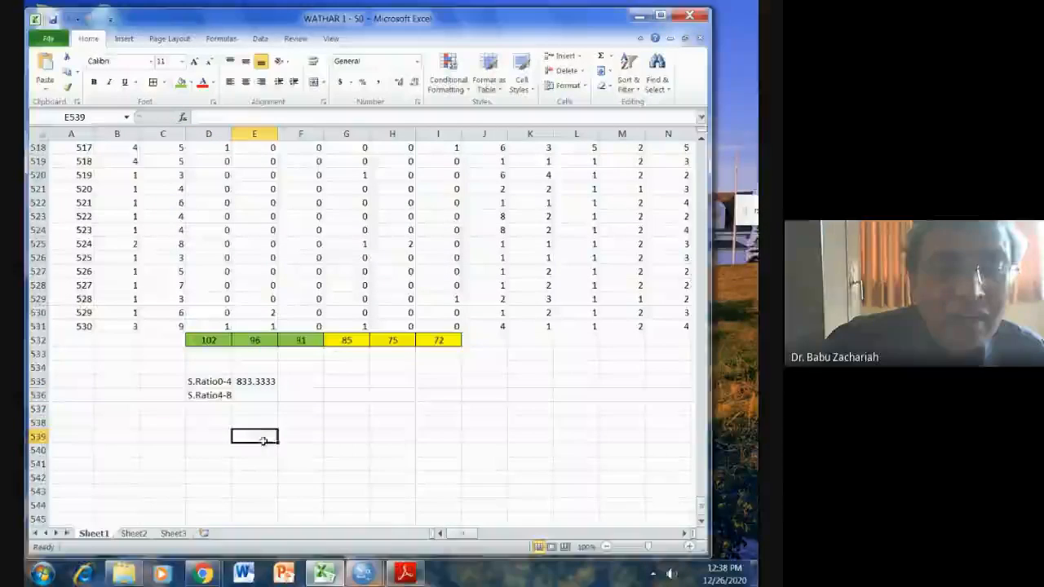
Calculate the 4-8 sex ratio in cell E536 with the formula =H532/E532*1000.
click(257, 396)
text(=)
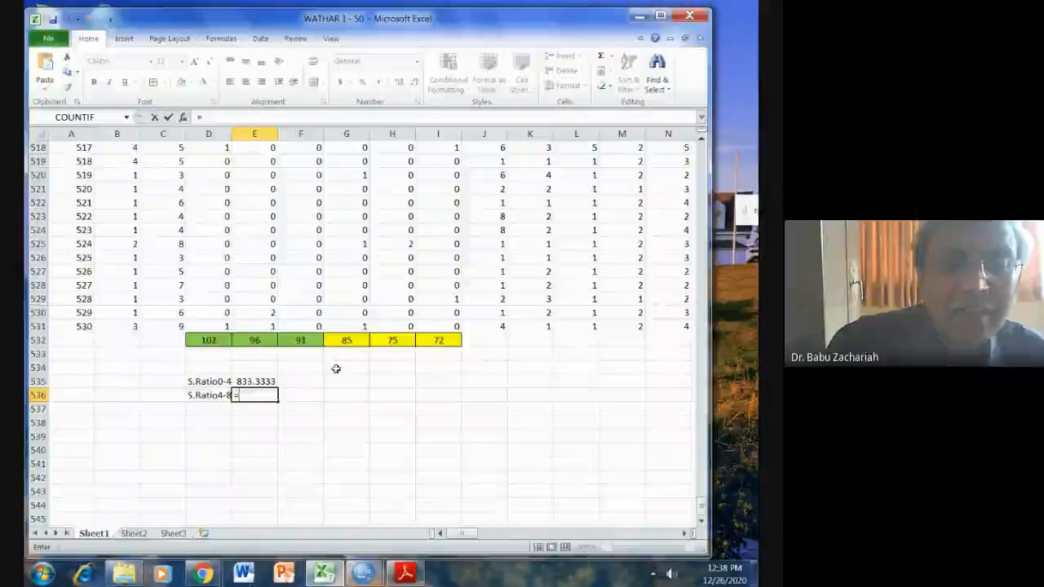
click(392, 340)
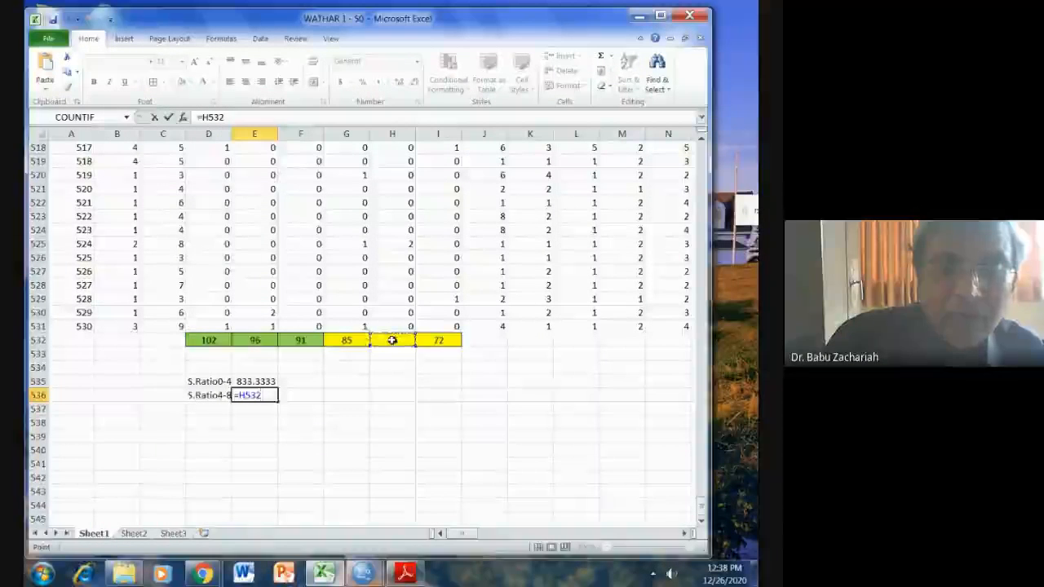
text(/)
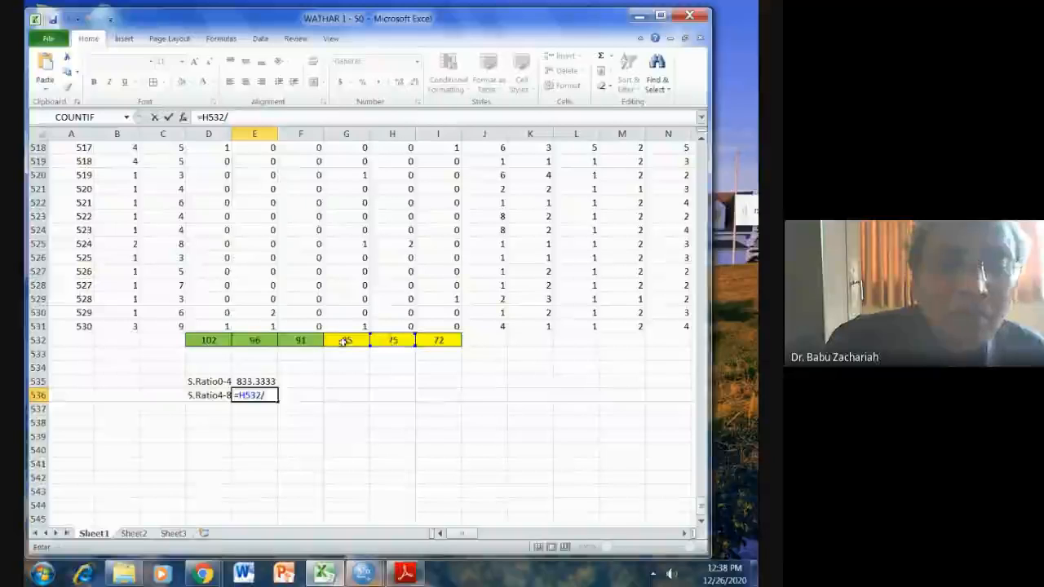
click(269, 341)
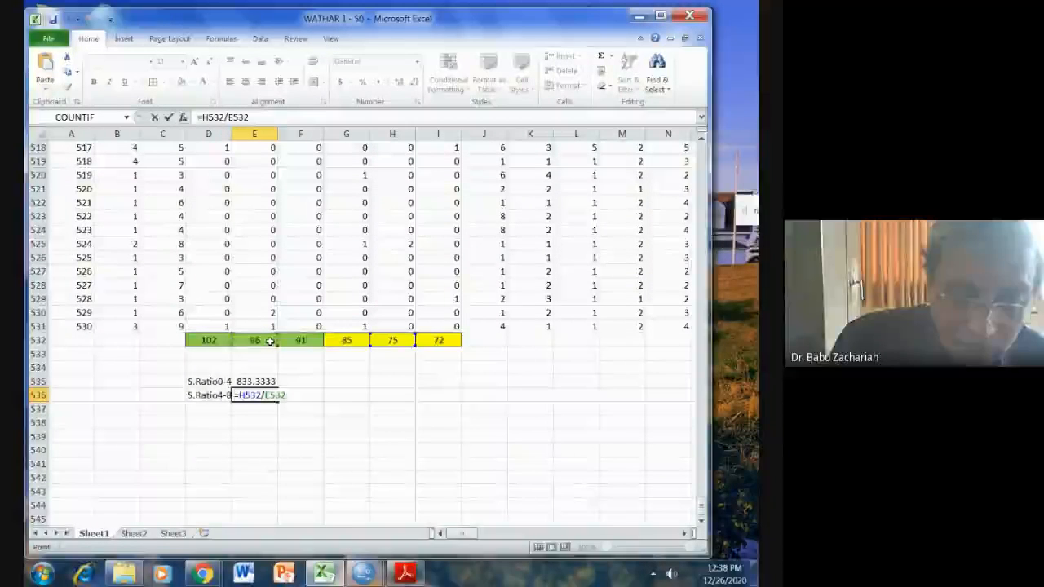
text(*1000)
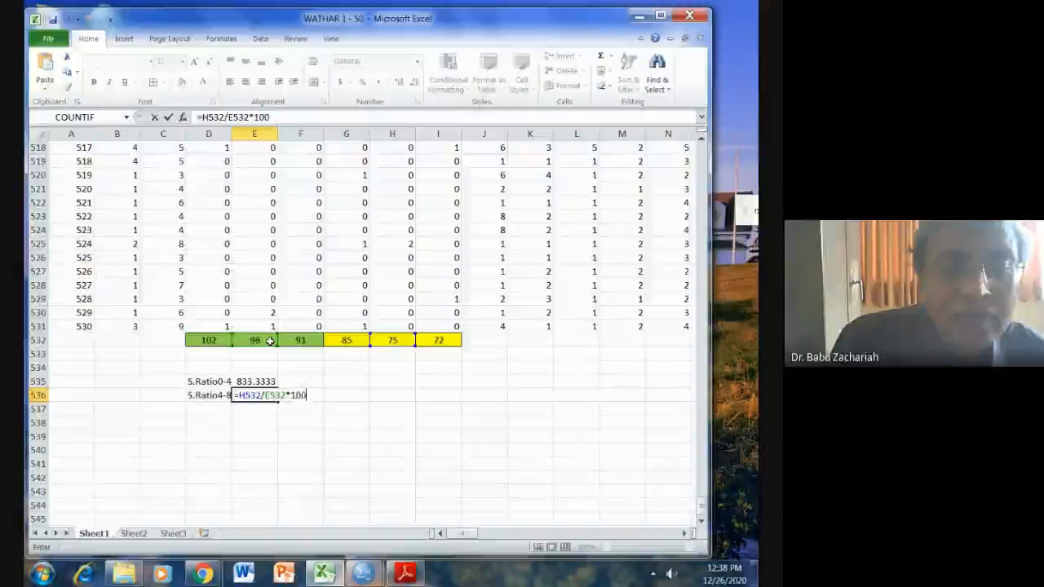
key(Return)
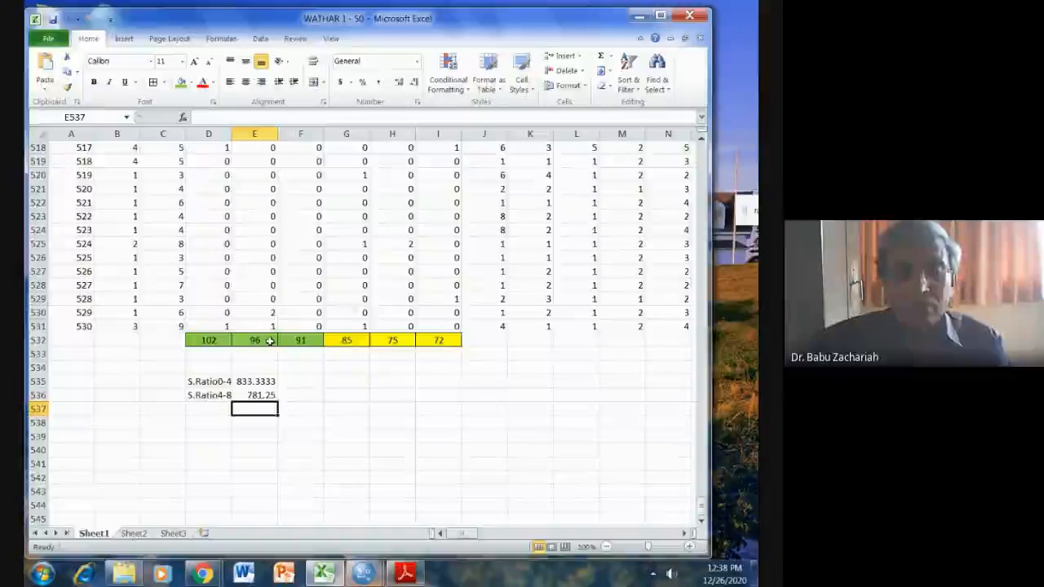
Consult the exercise list in SPSS VIB.pdf in Adobe Reader and switch to the WATHAR 1 - 50.sav data in SPSS.
click(410, 574)
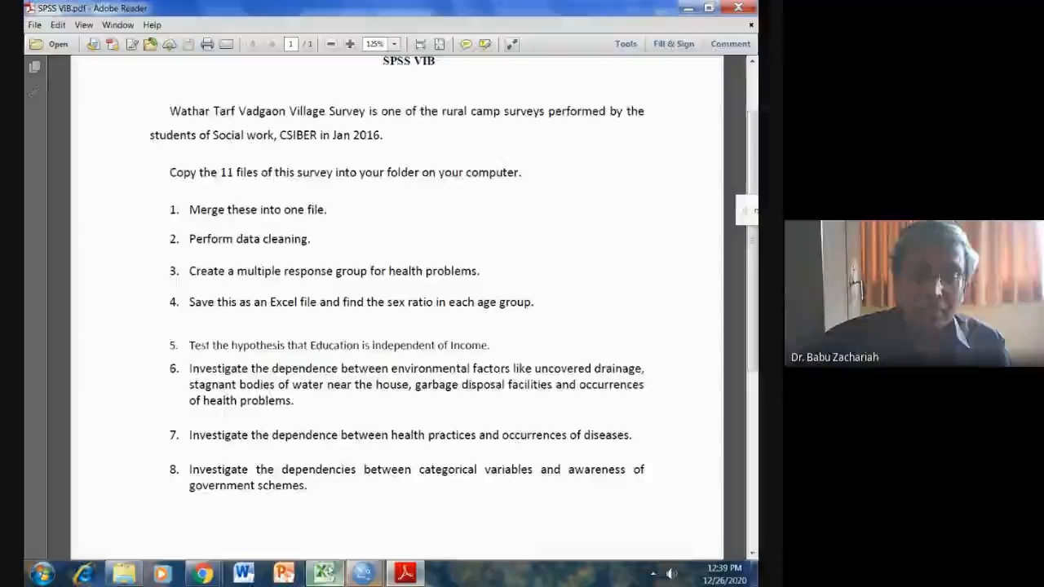
mouse_move(363, 573)
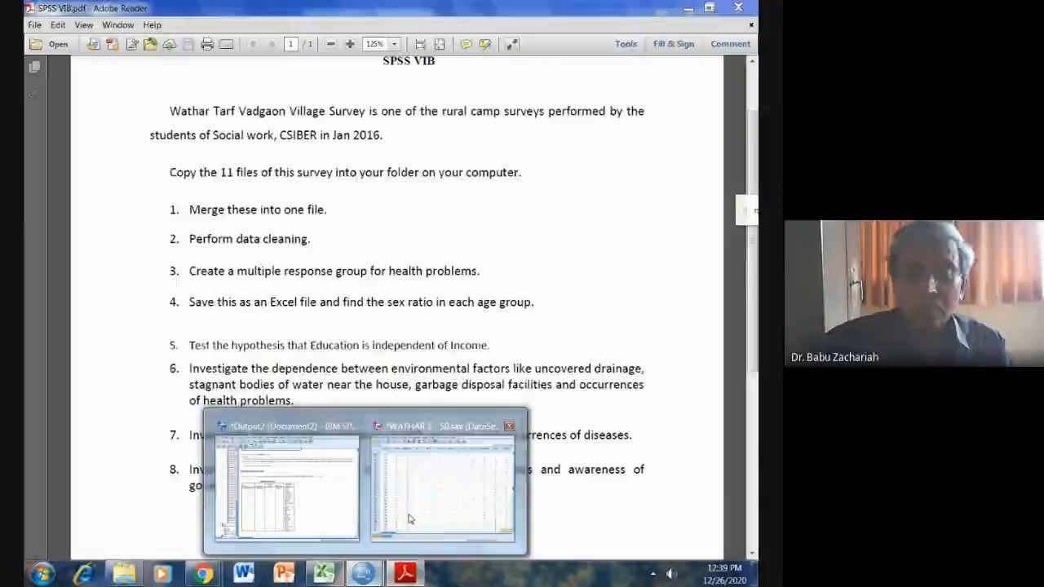
click(408, 489)
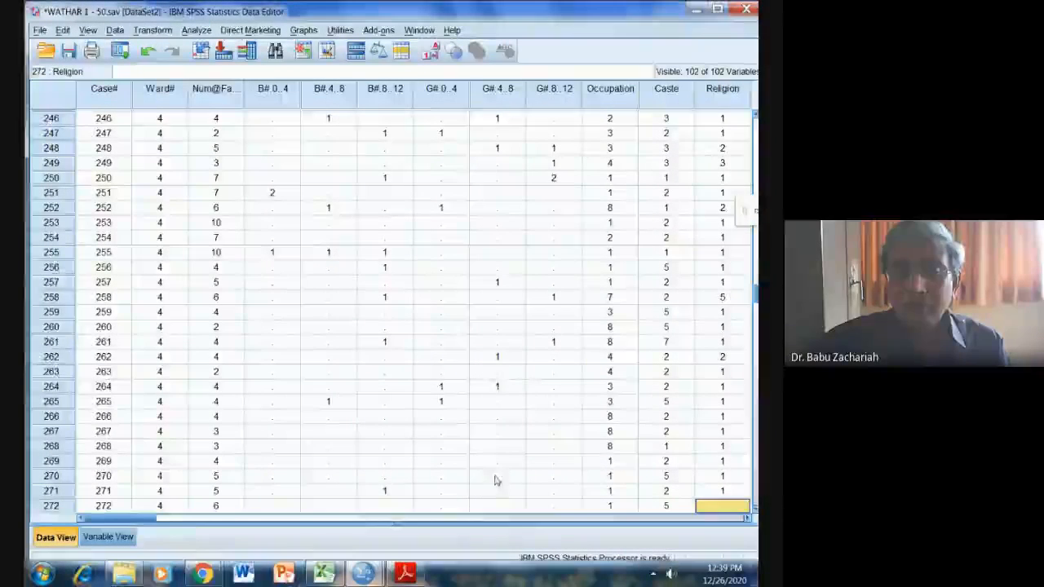
Set up a Crosstabs analysis with Income of the Family as the row variable and Education of the Head as the column variable.
drag(141, 519, 154, 521)
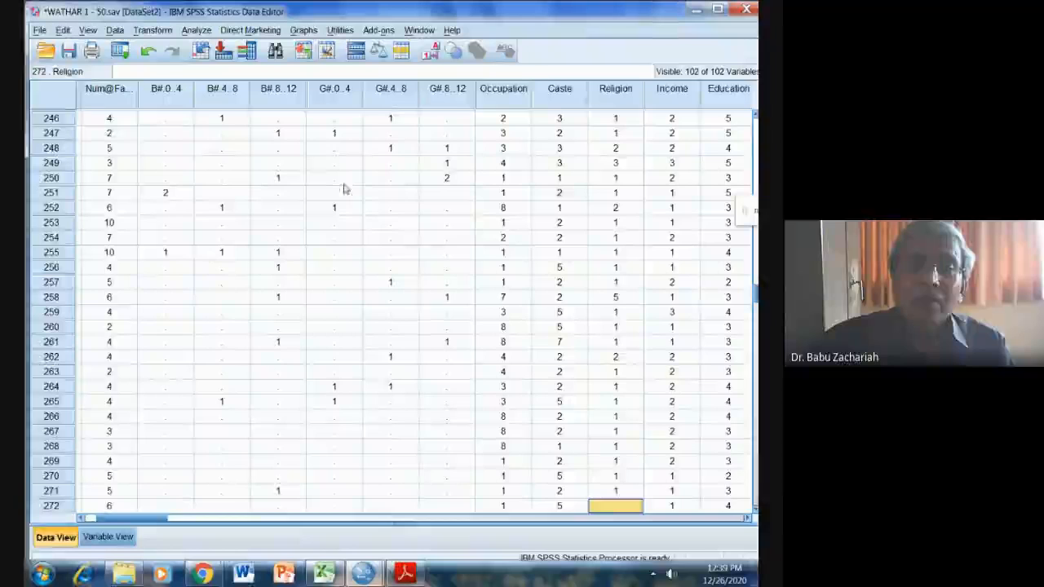
click(196, 31)
mouse_move(206, 64)
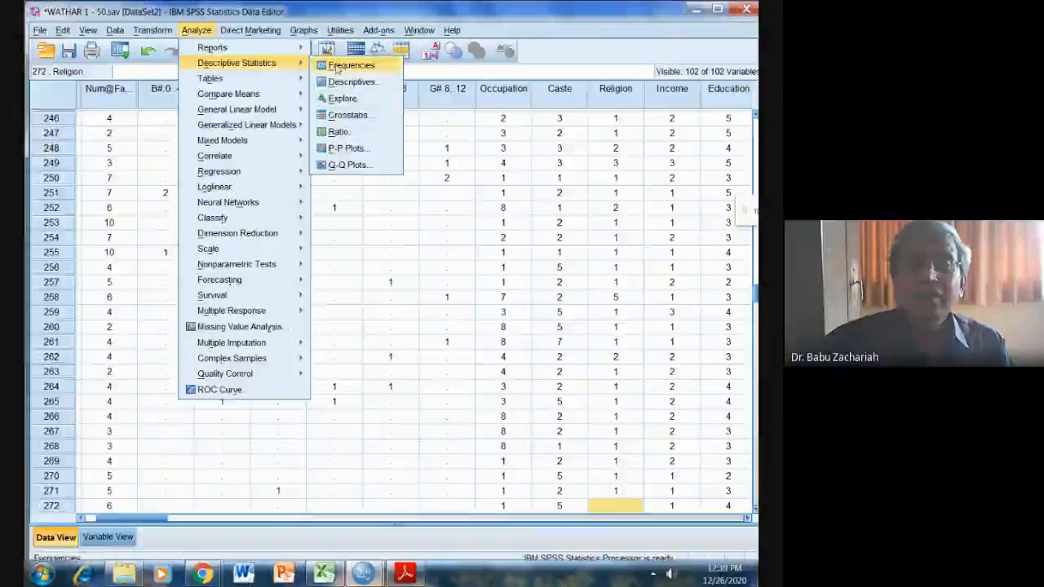
click(349, 117)
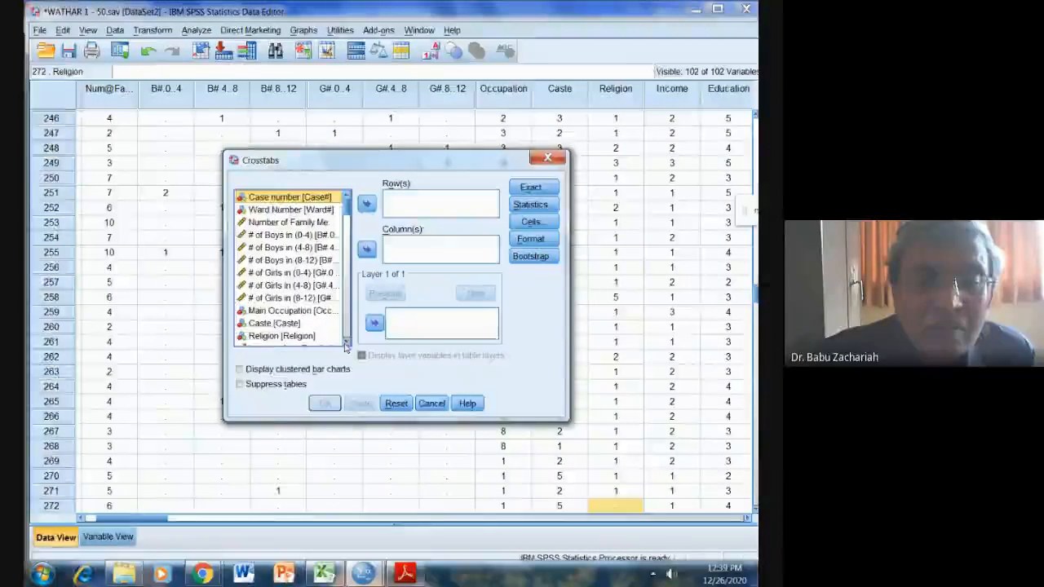
click(346, 342)
click(346, 342)
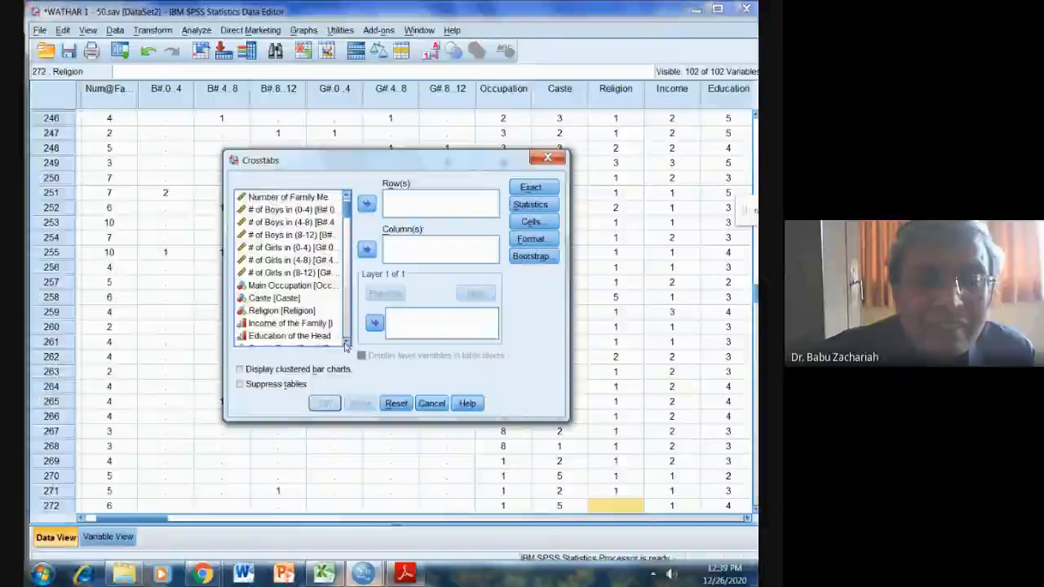
click(347, 343)
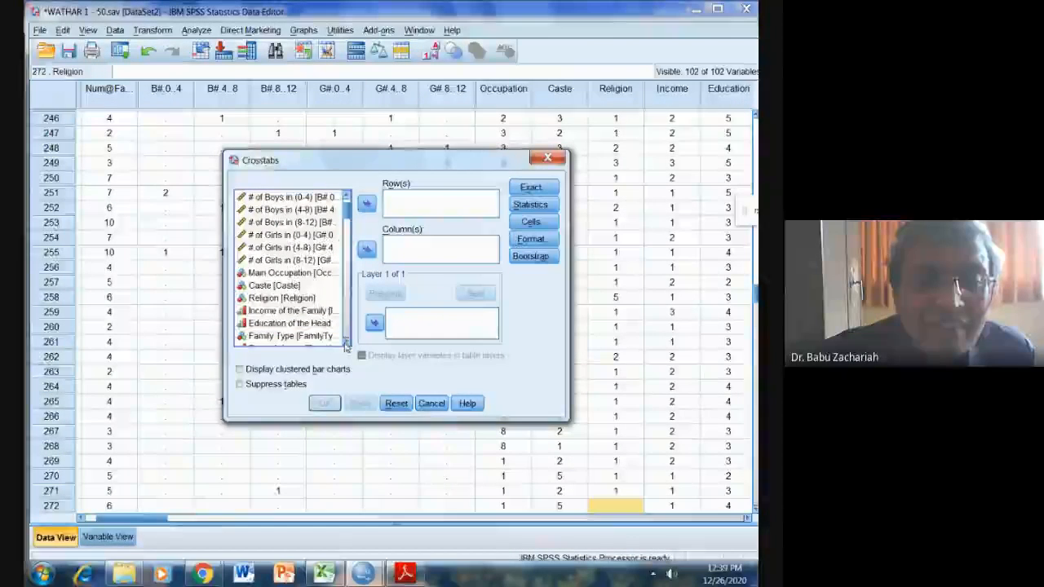
click(269, 311)
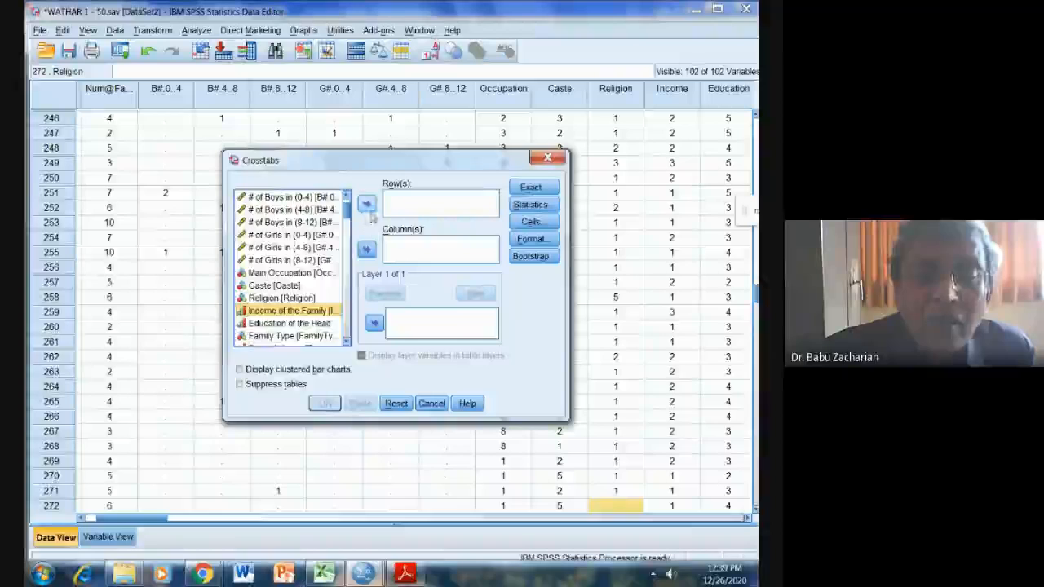
double_click(288, 313)
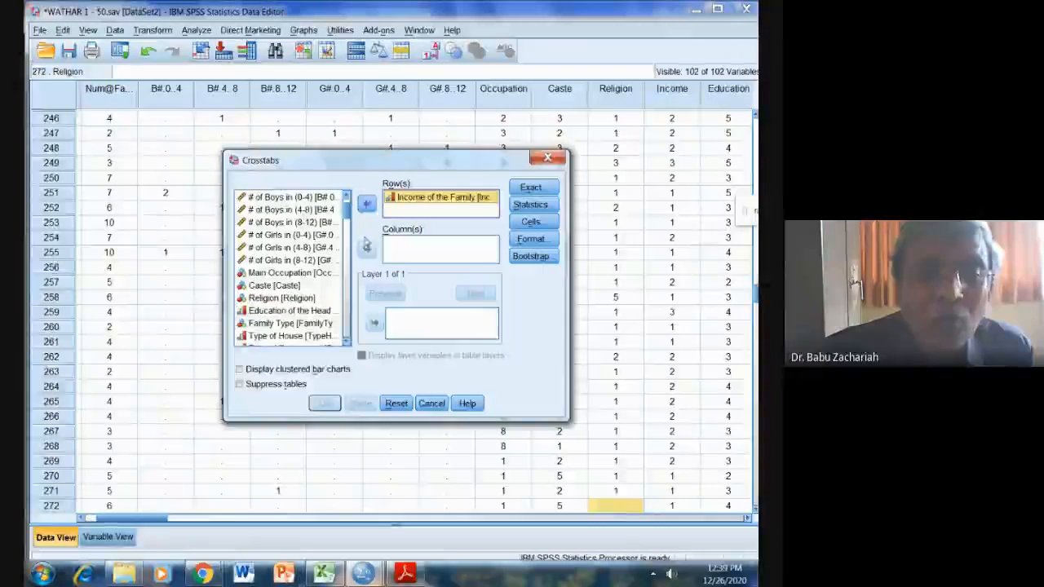
click(289, 311)
click(367, 250)
Include the Chi-square statistic in the income by education crosstab and run the analysis.
click(530, 204)
click(309, 200)
click(351, 389)
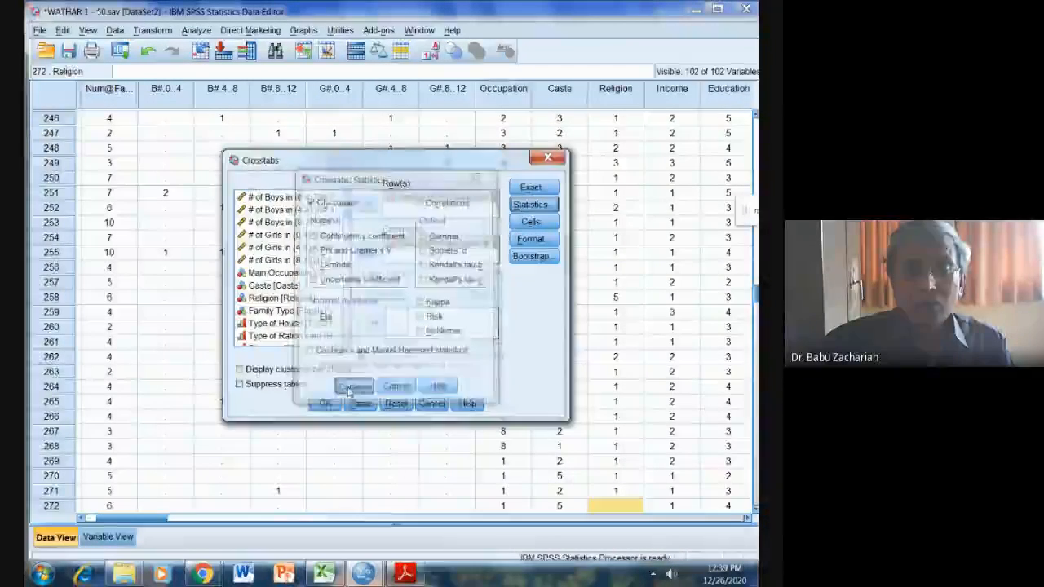
click(327, 401)
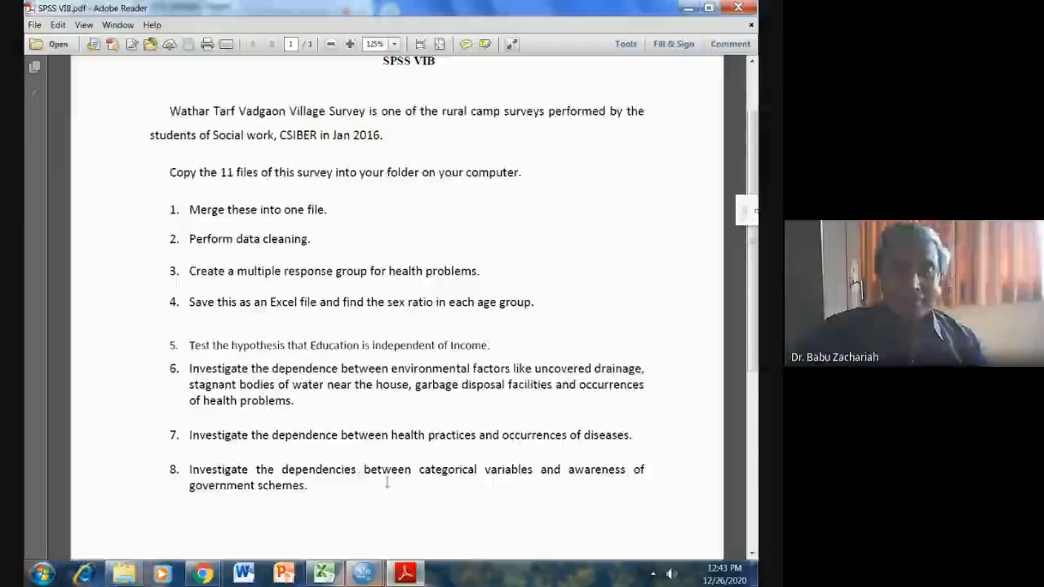
Return to the WATHAR 1 - 50.sav data in SPSS and clear the income row and education column variables from Crosstabs.
mouse_move(363, 574)
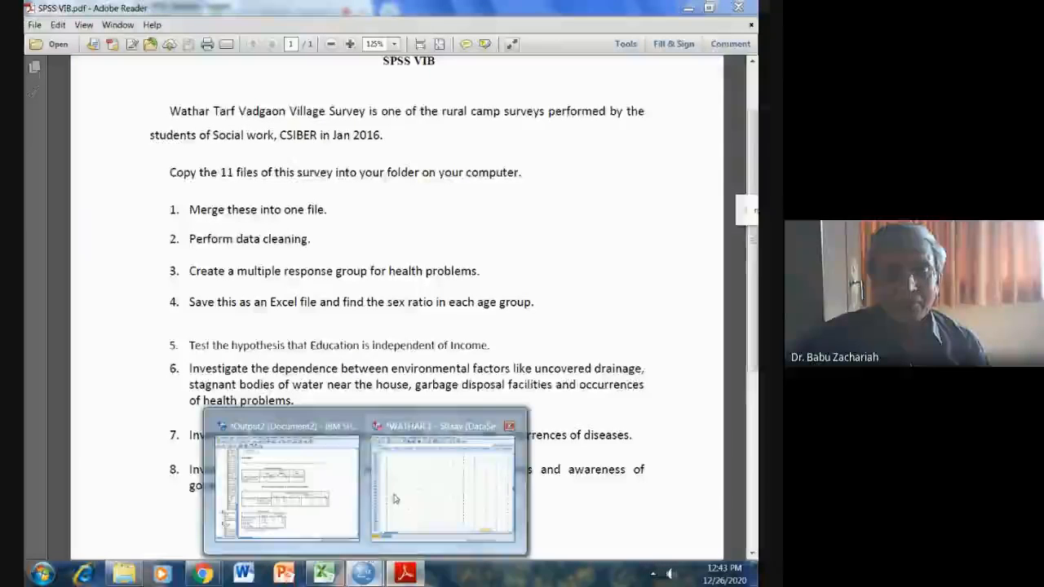
click(395, 499)
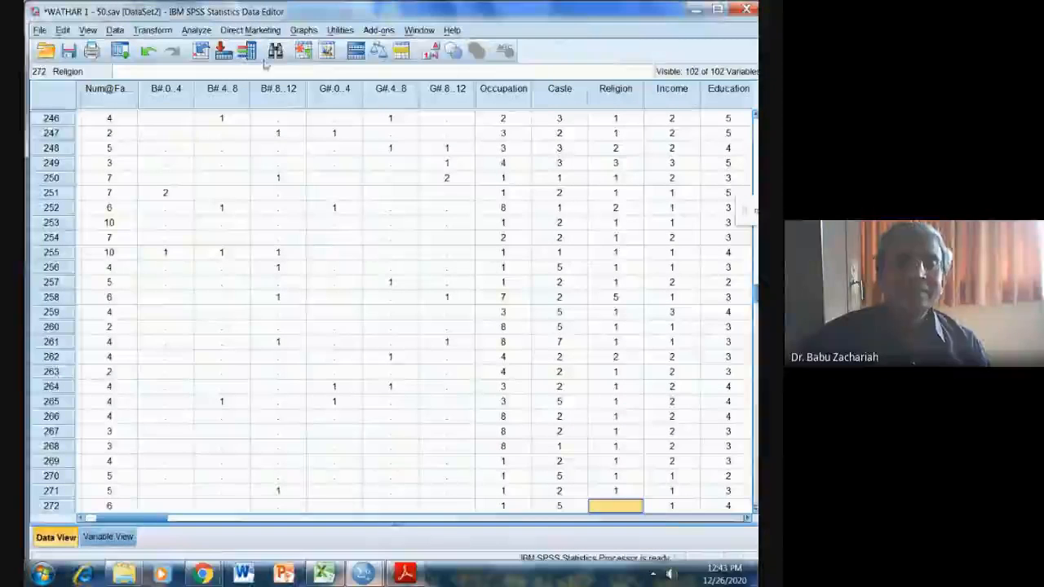
click(198, 31)
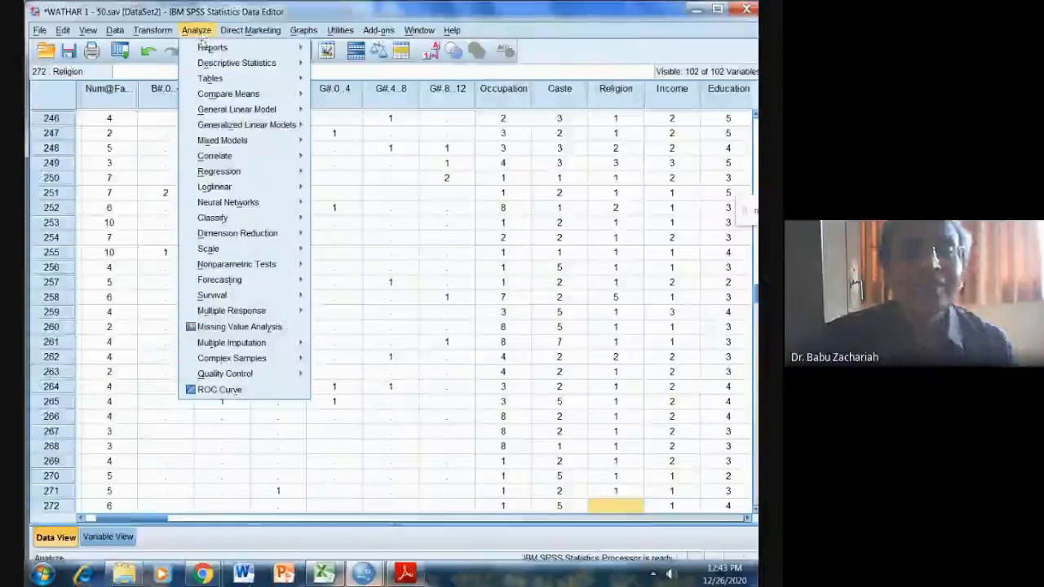
mouse_move(245, 63)
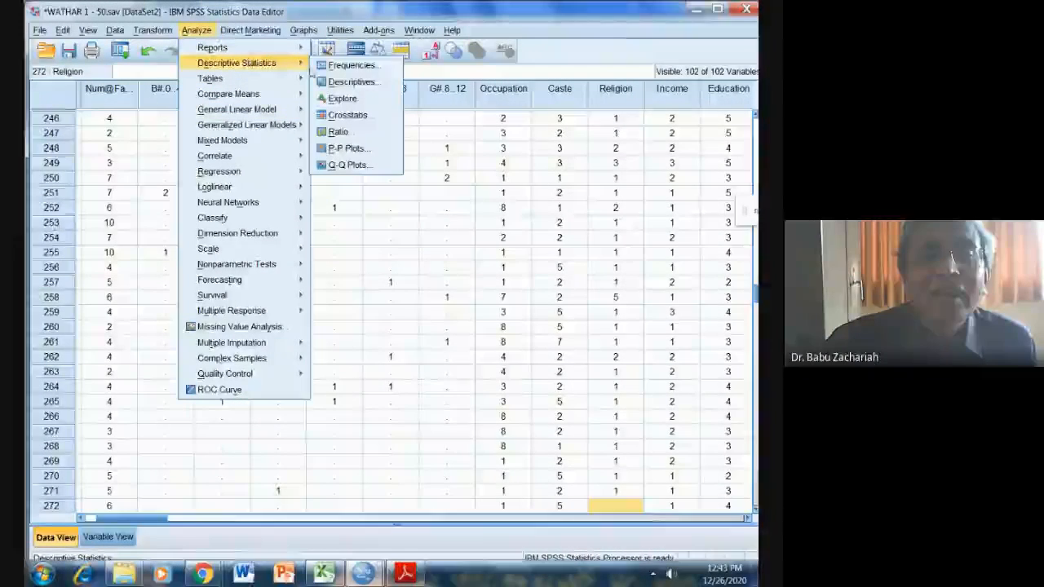
click(356, 117)
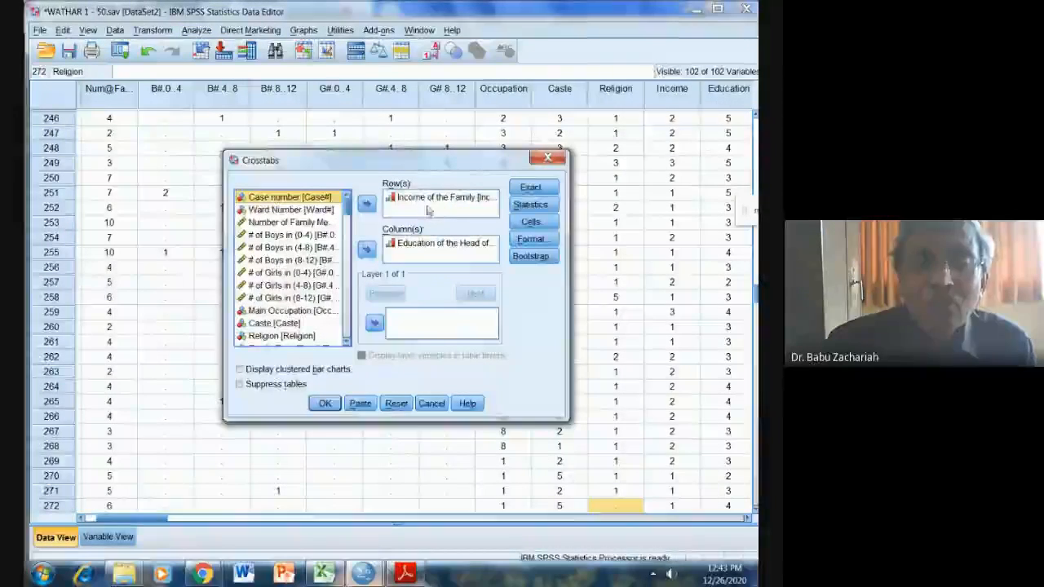
click(428, 198)
click(367, 204)
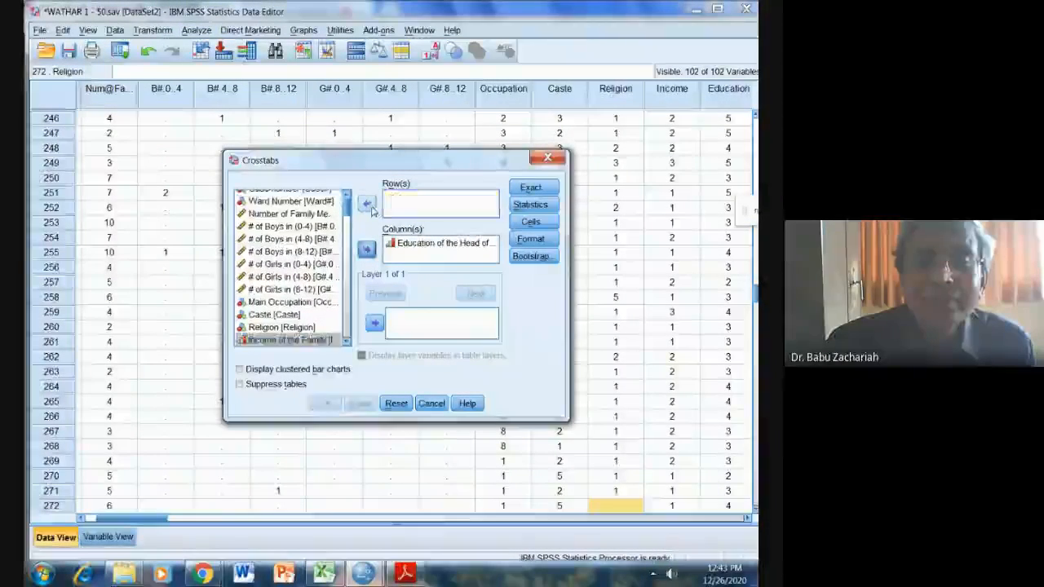
click(392, 243)
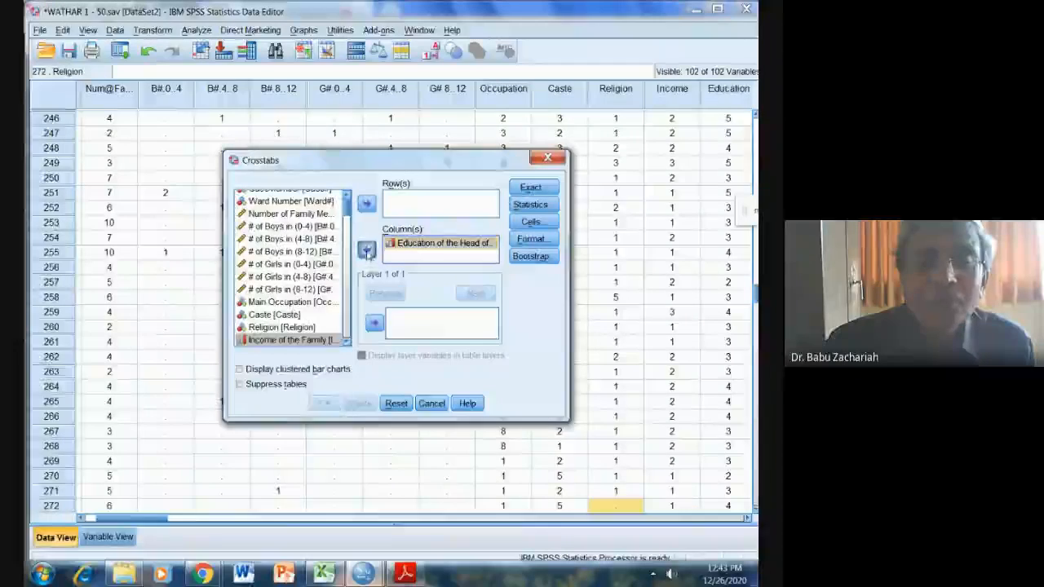
click(367, 249)
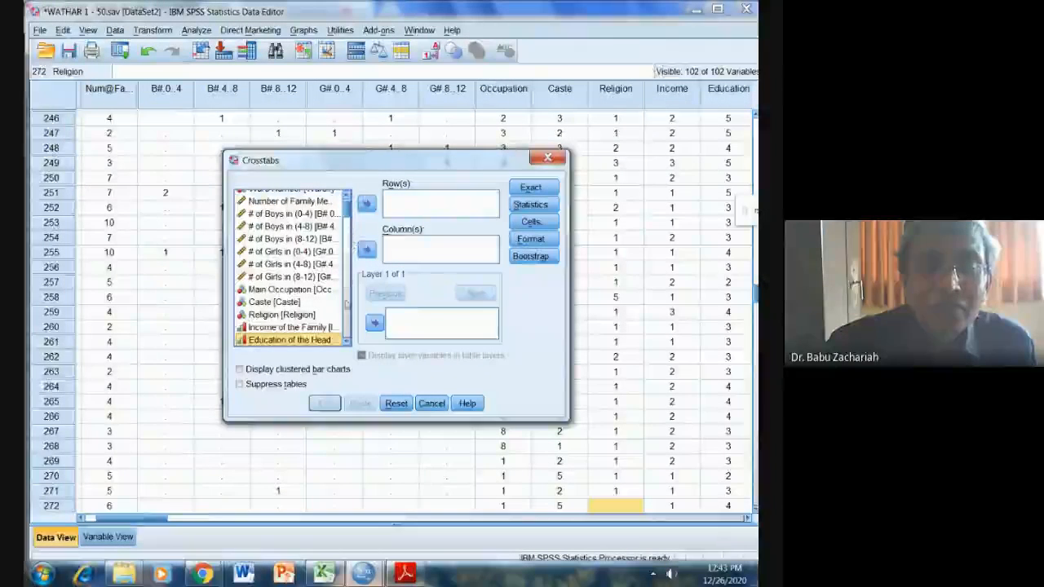
Add all the health problem variables from Diarrhea through Dengue as row variables of the crosstab.
click(345, 342)
click(345, 343)
click(346, 342)
click(346, 342)
click(346, 343)
click(346, 342)
click(346, 342)
click(346, 342)
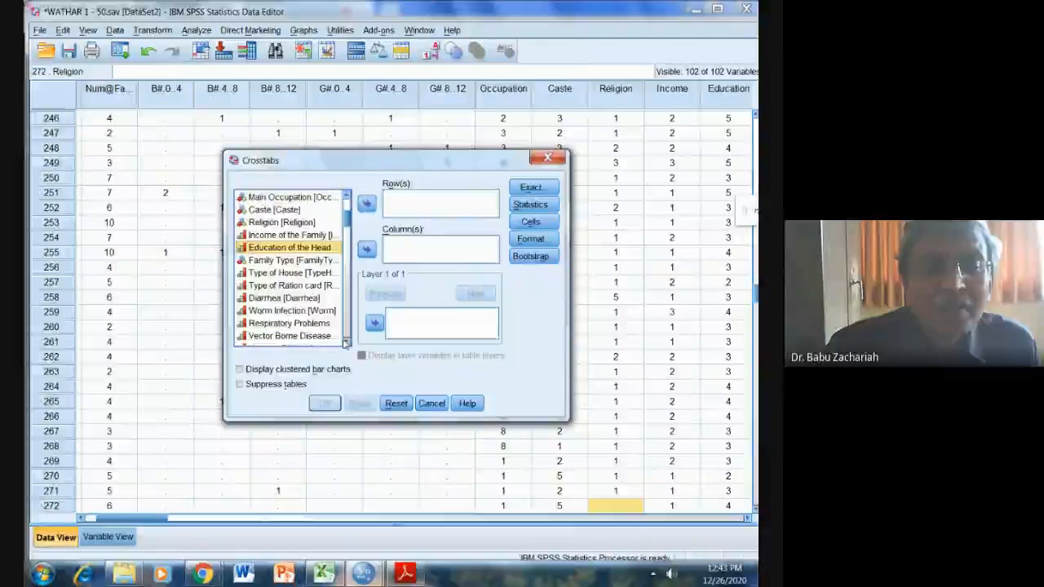
click(269, 298)
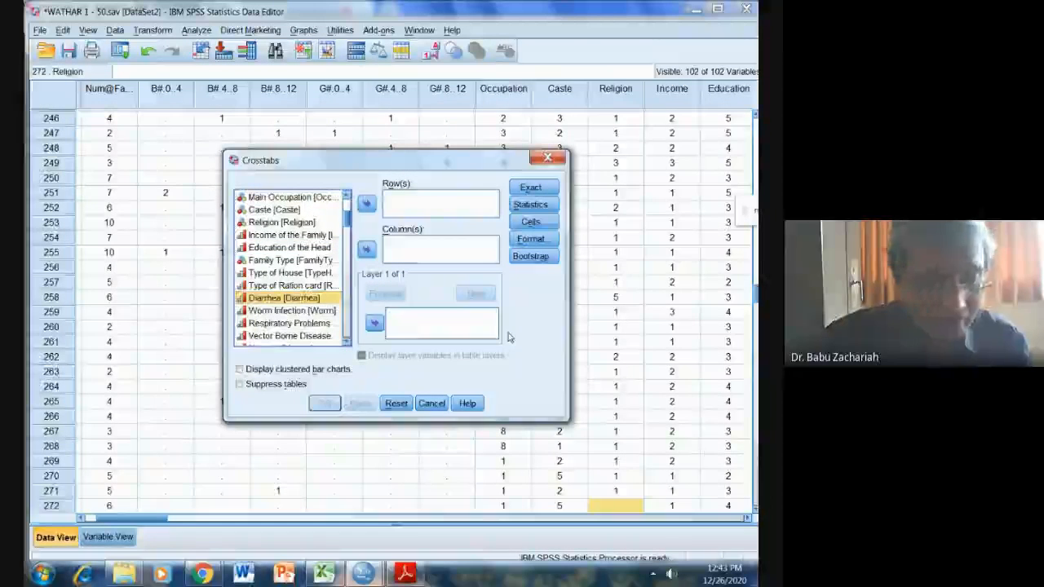
key(shift+Down)
key(shift+Down)
key(shift+Down)
key(shift+Down)
key(shift+Down)
key(shift+Down)
key(shift+Down)
key(shift+Down)
key(shift+Down)
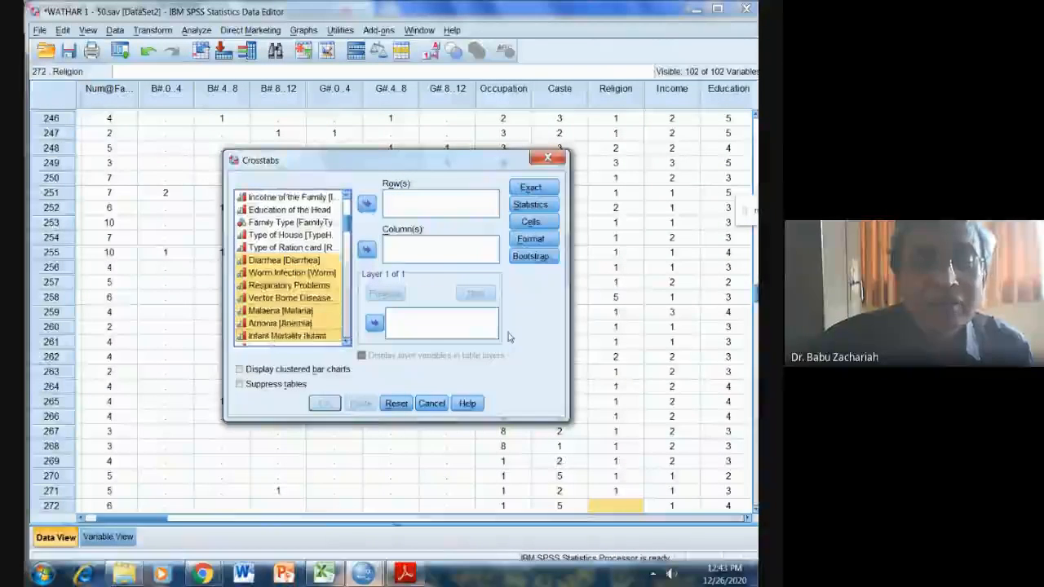
key(shift+Down)
key(shift+Down)
key(shift+Down)
key(shift+Down)
key(shift+Down)
key(shift+Down)
key(shift+Down)
key(shift+Down)
key(shift+Down)
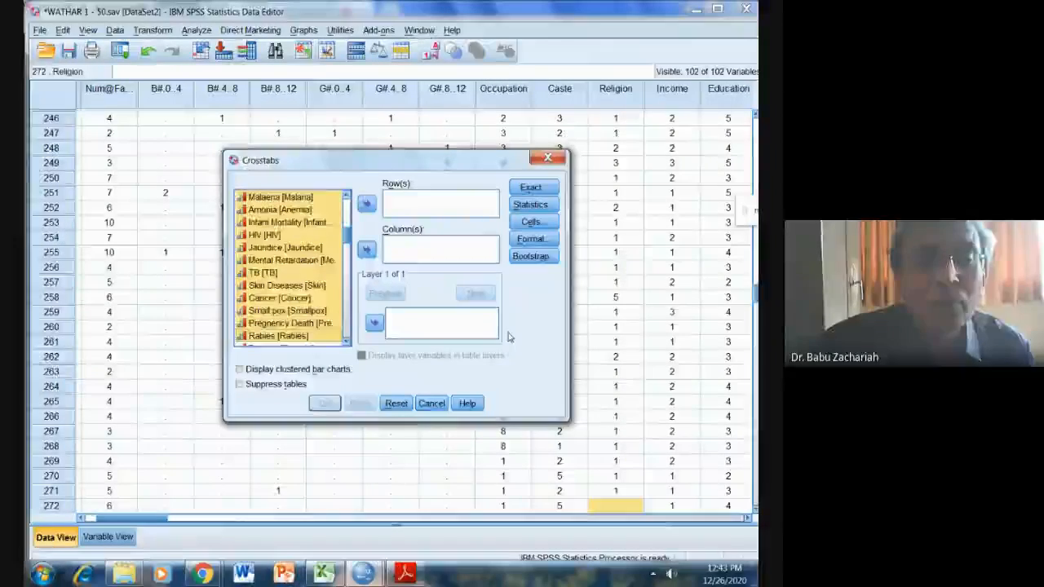
key(shift+Down)
key(shift+Down)
key(shift+Down)
key(shift+Down)
key(shift+Down)
key(shift+Down)
key(shift+Down)
key(shift+Down)
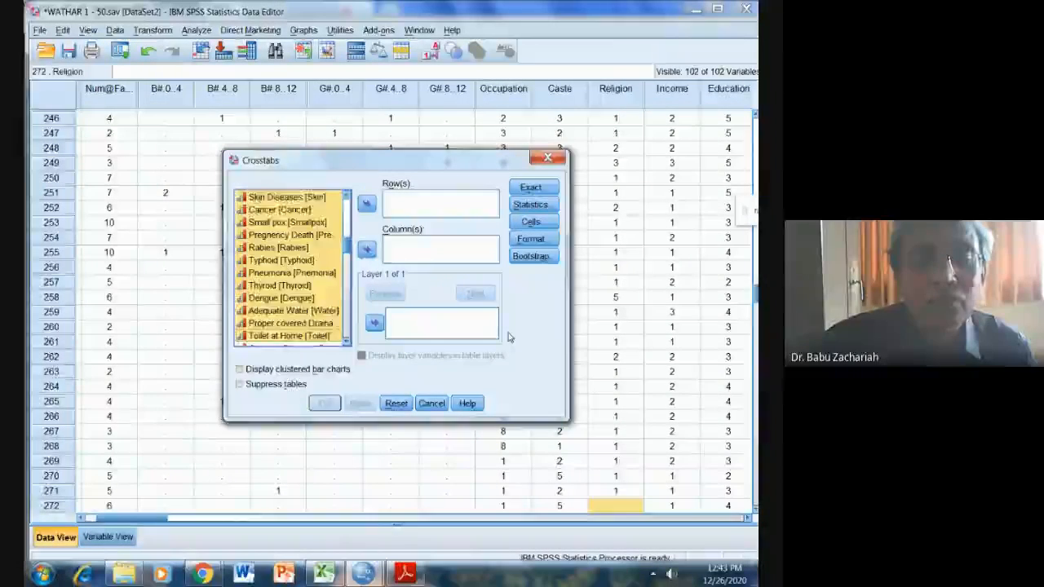
key(shift+Down)
key(shift+Down)
key(shift+Down)
key(shift+Down)
key(shift+Down)
key(shift+Down)
key(shift+Down)
key(shift+Down)
key(shift+Down)
key(shift+Down)
key(shift+Down)
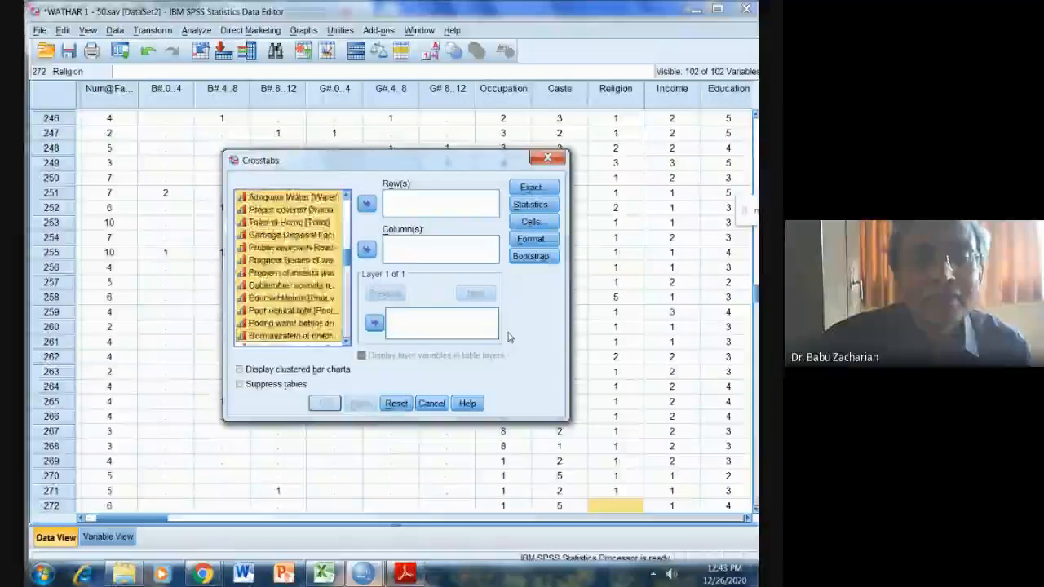
key(shift+Down)
key(shift+Down)
key(shift+Down)
key(shift+Down)
key(shift+Down)
key(shift+Down)
key(shift+Down)
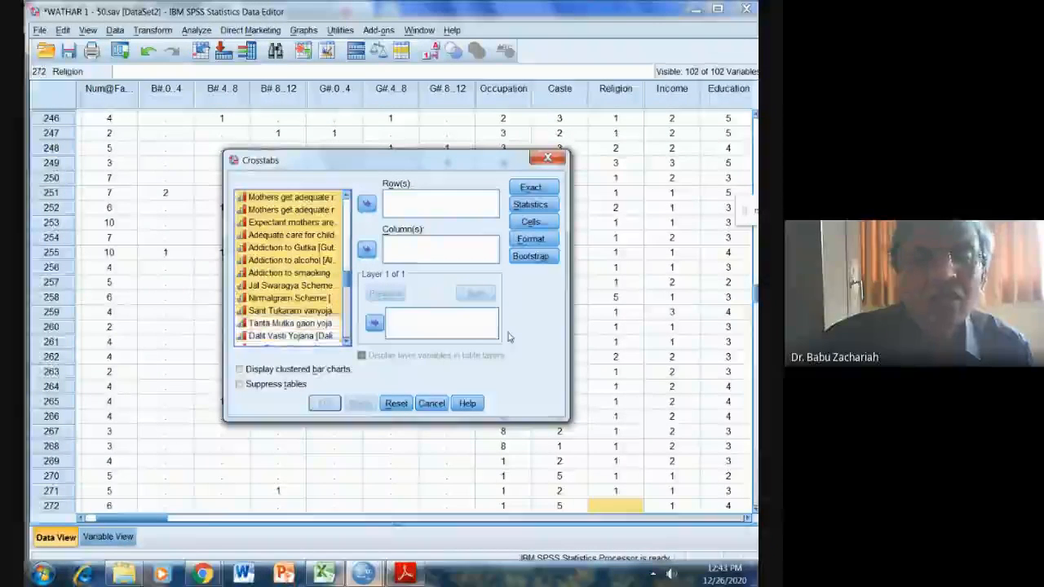
key(Home)
key(Up)
key(Up)
key(Up)
key(Up)
key(Up)
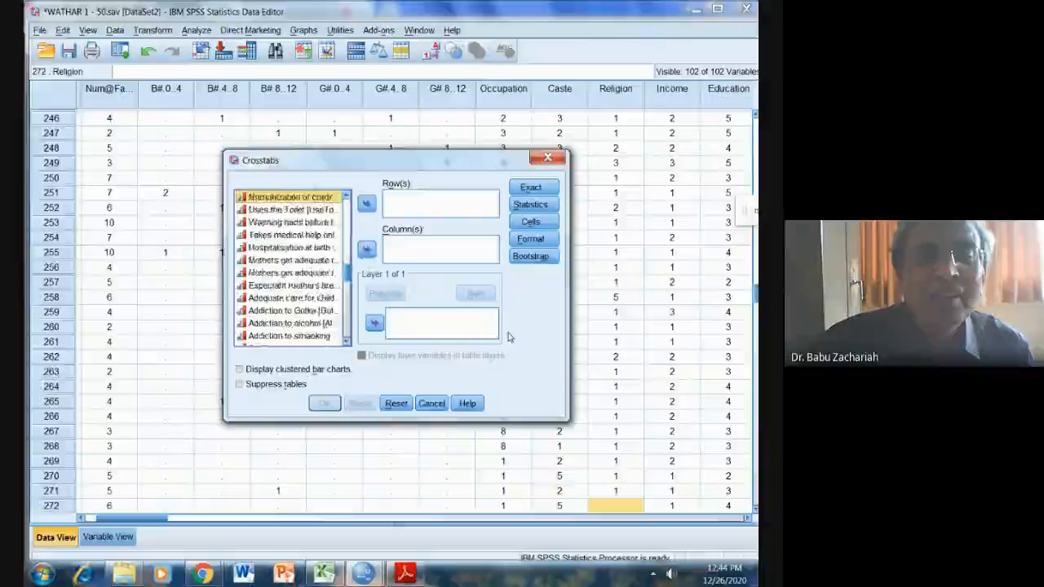
key(Up)
key(Up)
key(Up)
key(Up)
key(Up)
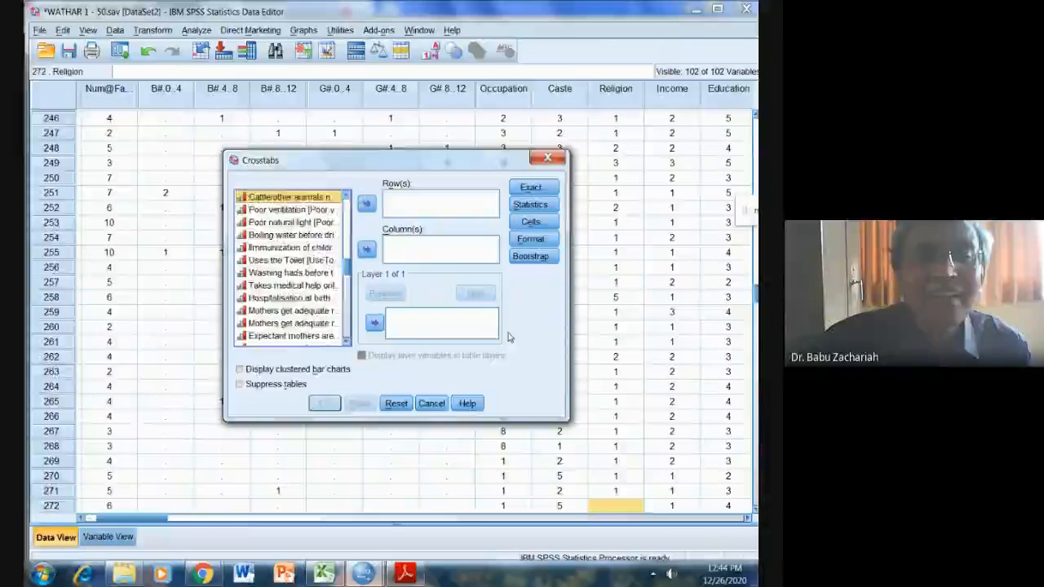
key(Up)
key(Up)
key(Up)
key(Up)
key(Up)
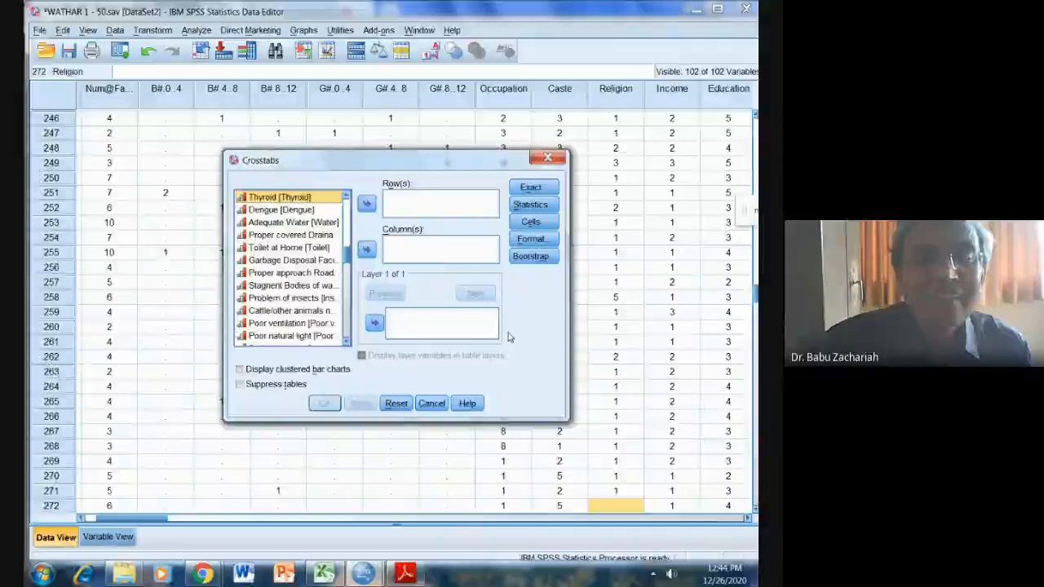
key(shift+Down)
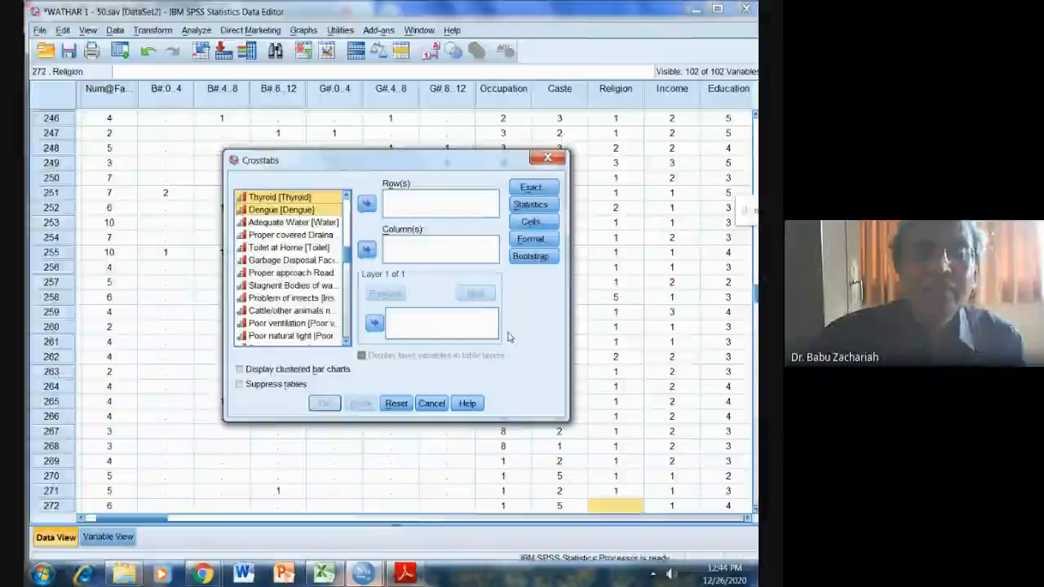
click(366, 204)
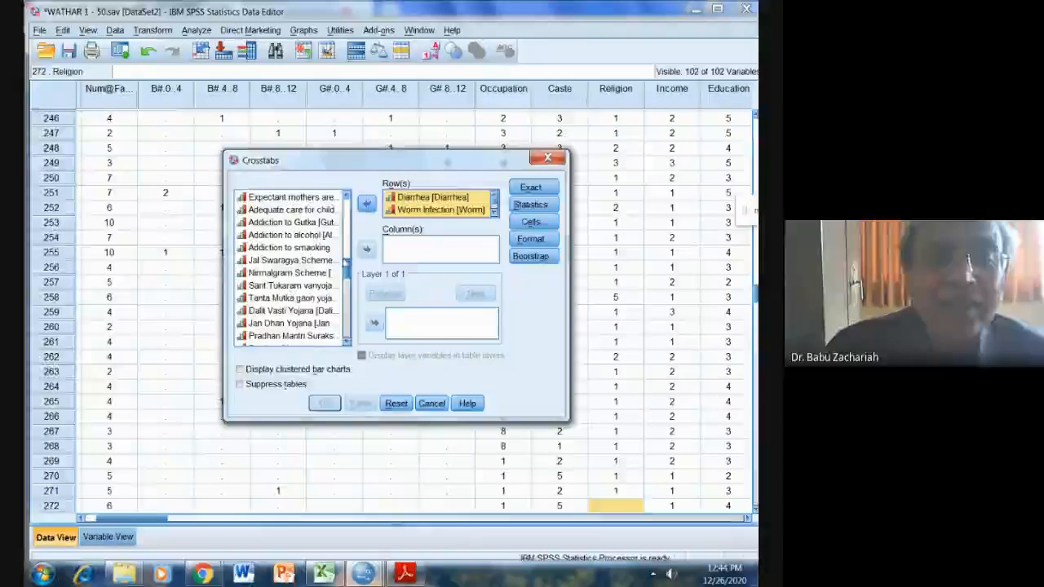
Add the covered drainage, Toilet at Home and garbage disposal variables as column variables of the crosstab.
scroll(346, 261, up, 4)
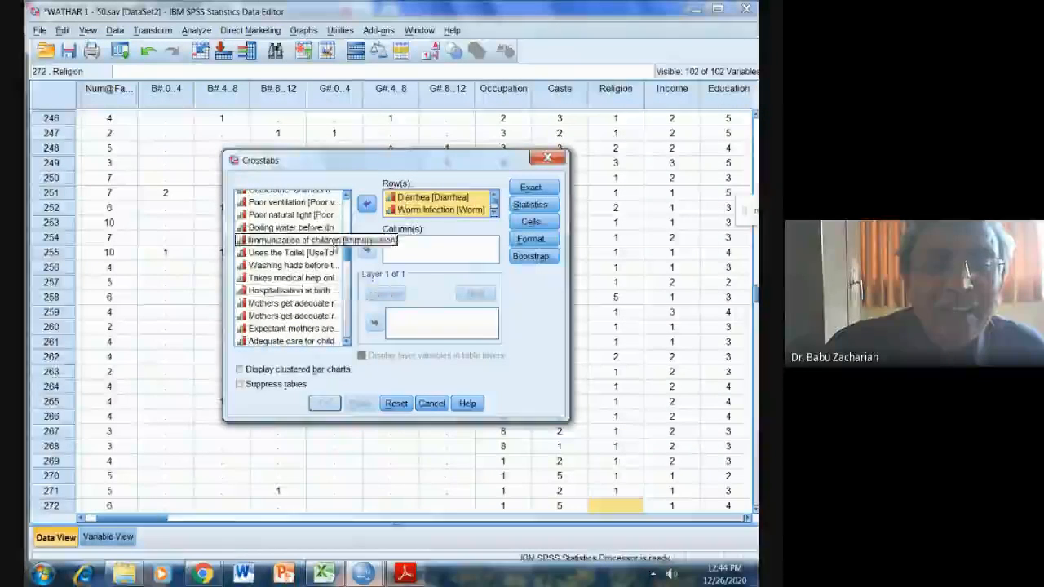
click(310, 203)
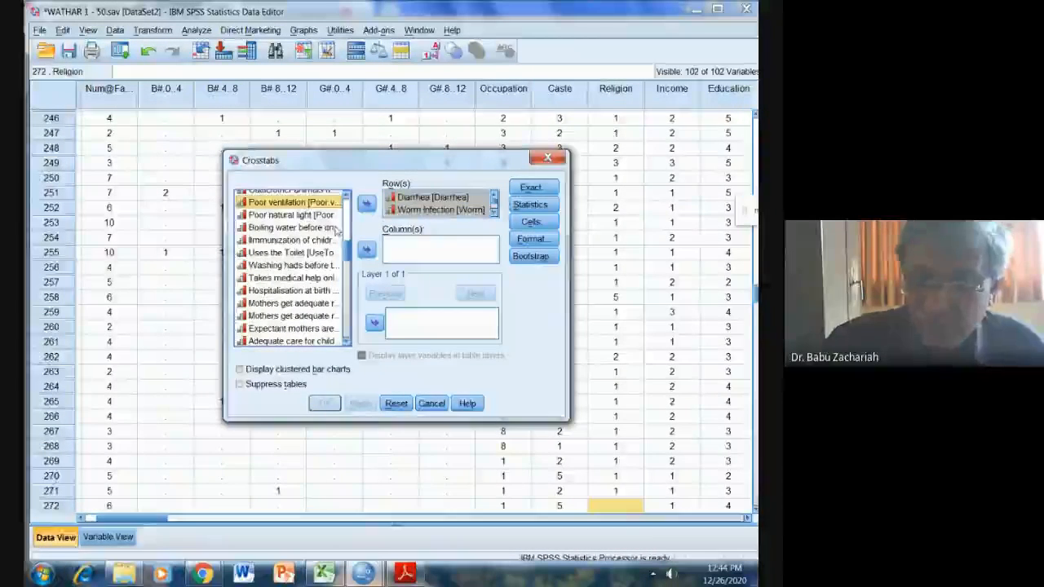
key(Up)
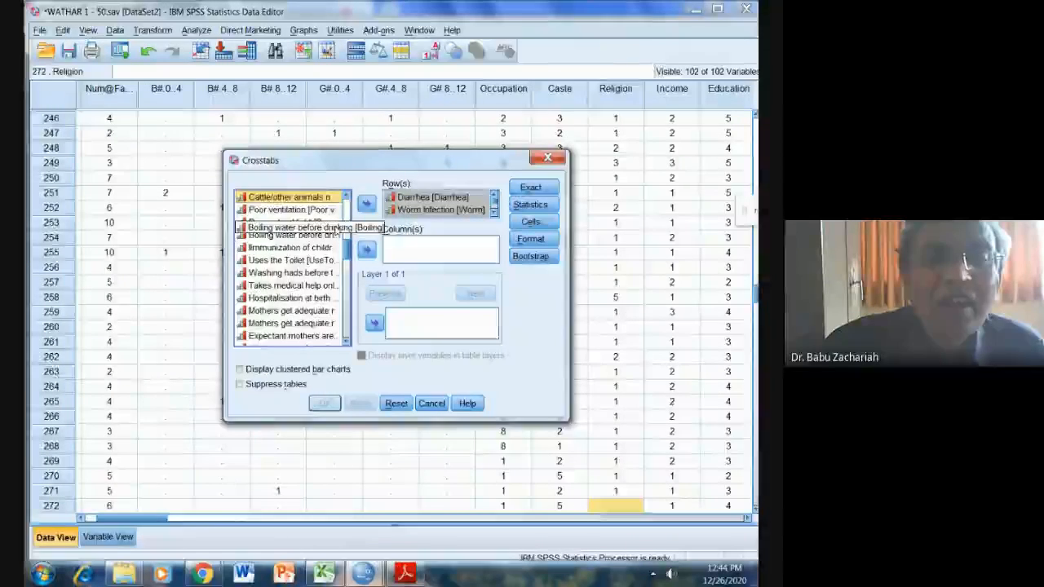
key(Up)
key(Up)
key(Up)
key(Up)
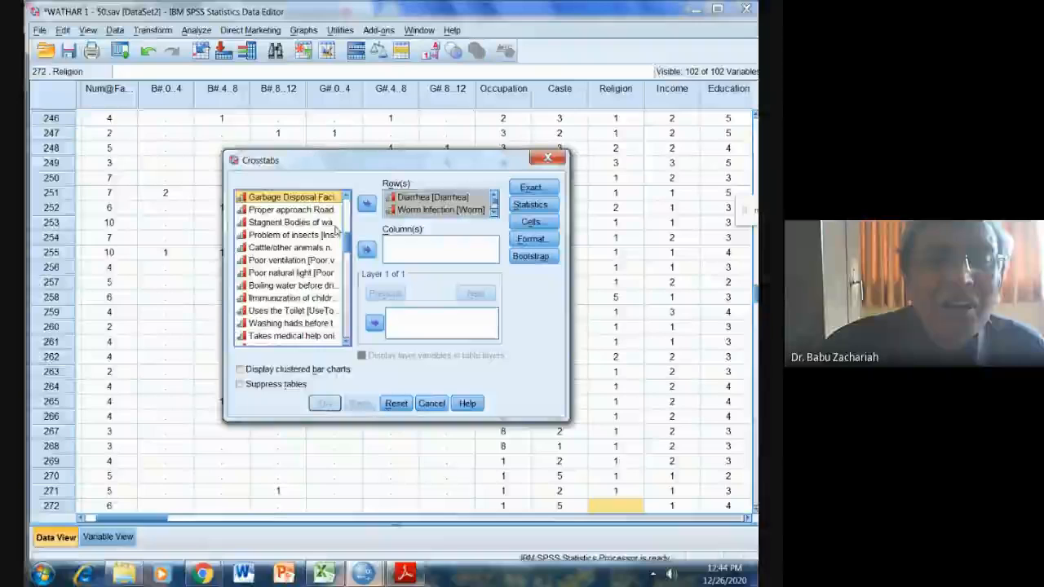
key(Up)
key(Up)
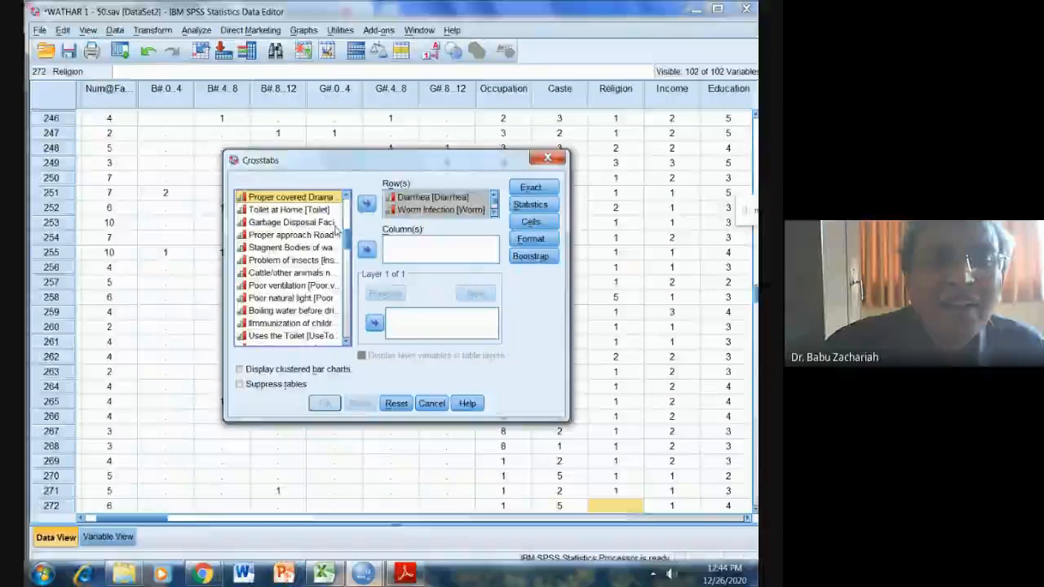
key(Up)
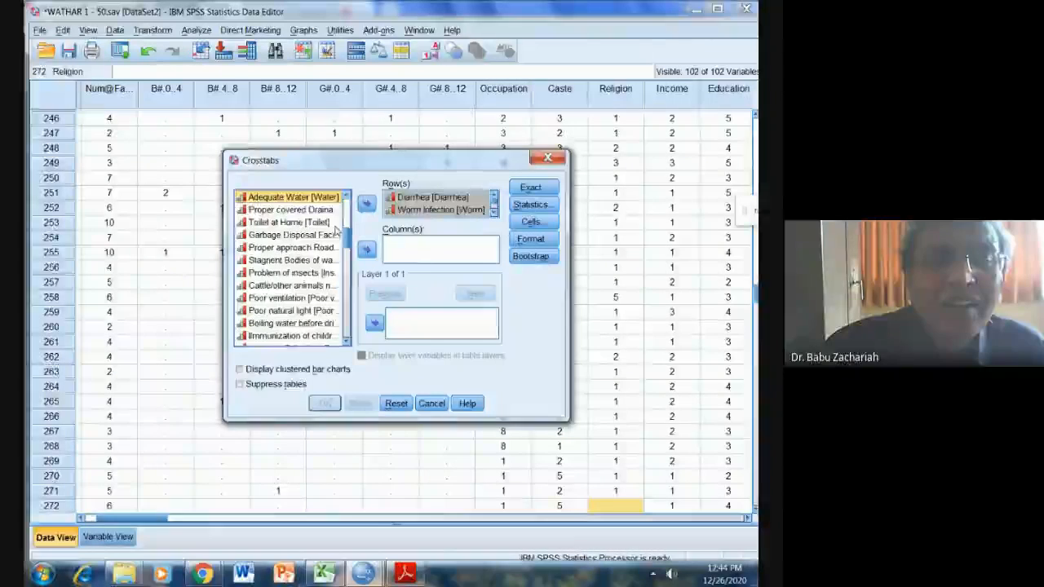
key(Up)
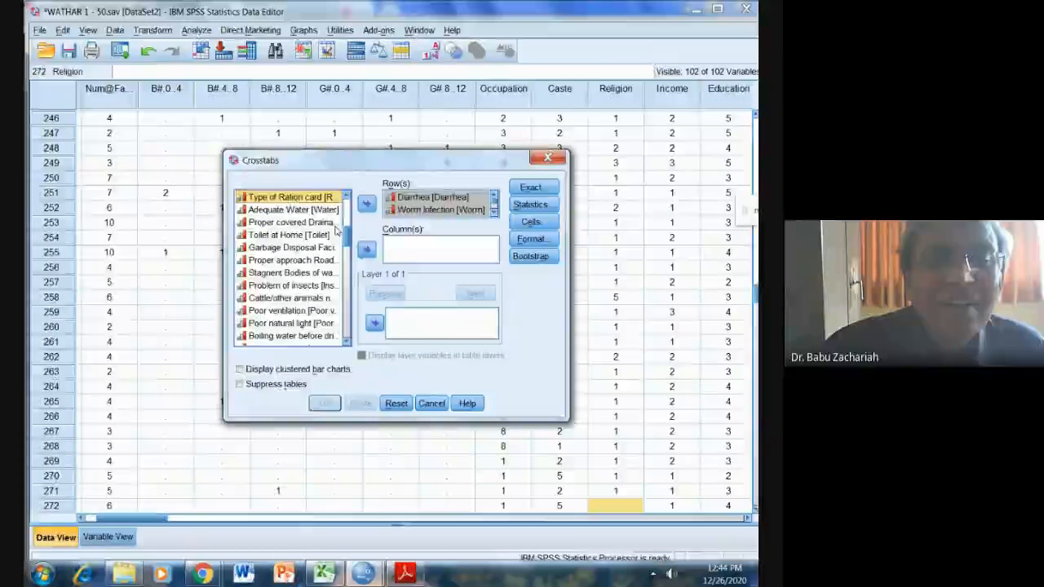
key(Down)
key(Down)
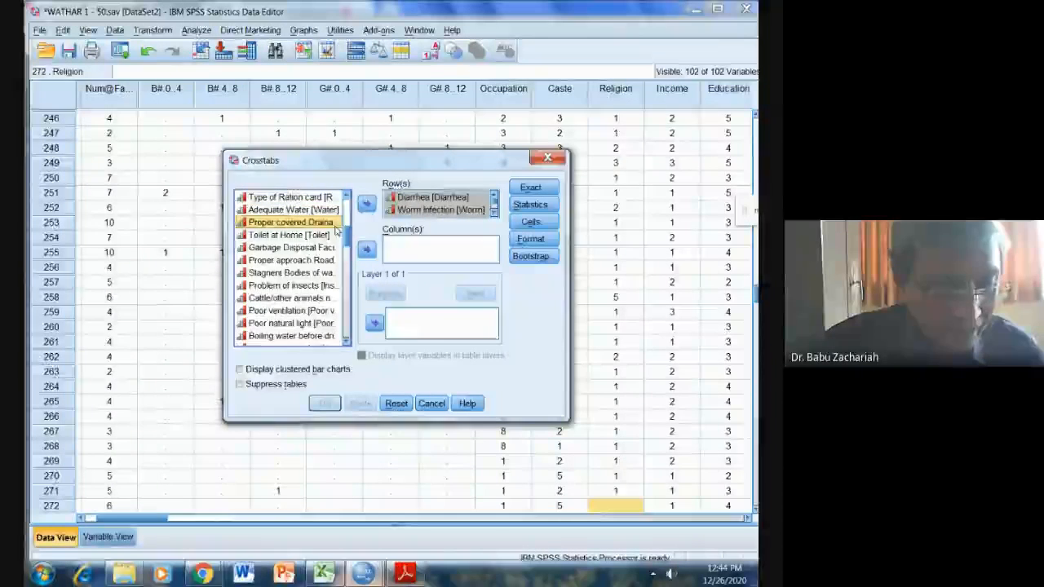
key(shift+Down)
key(shift+Down)
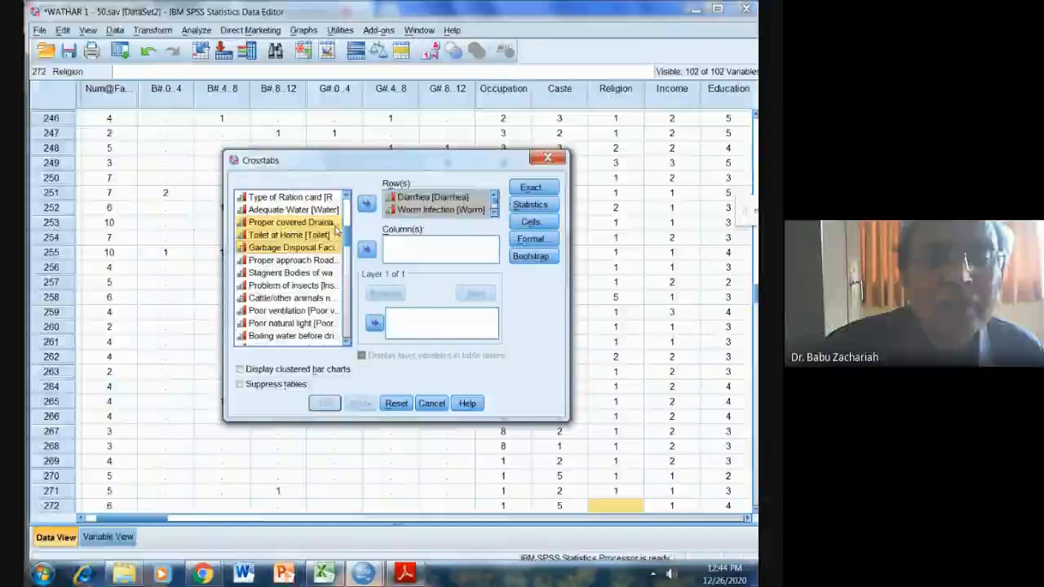
key(shift+Down)
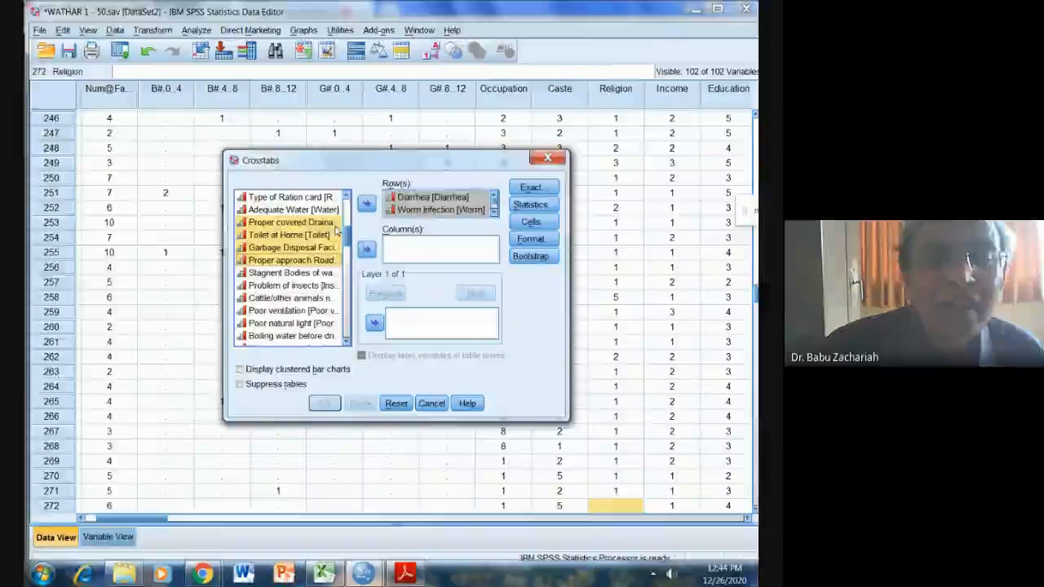
key(shift+Up)
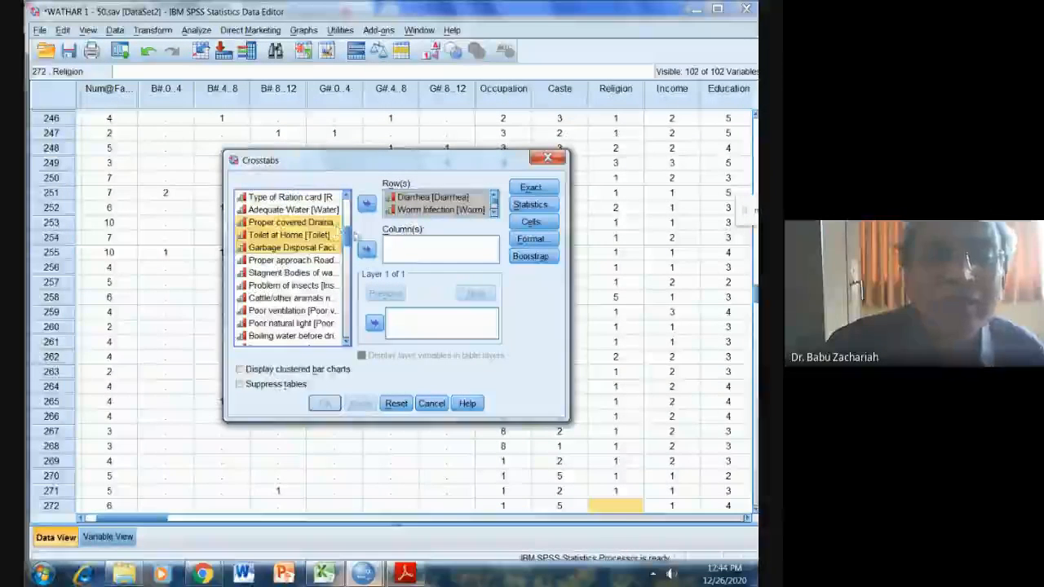
click(366, 250)
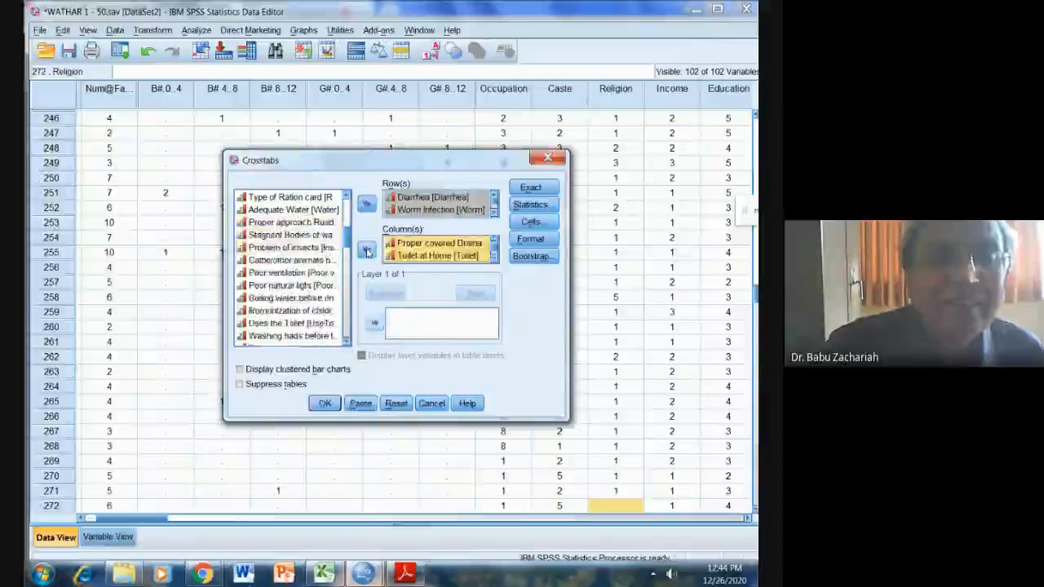
Add the five variables from Stagnent Bodies of water near the house through Poor natural light as column variables of the crosstab.
click(281, 235)
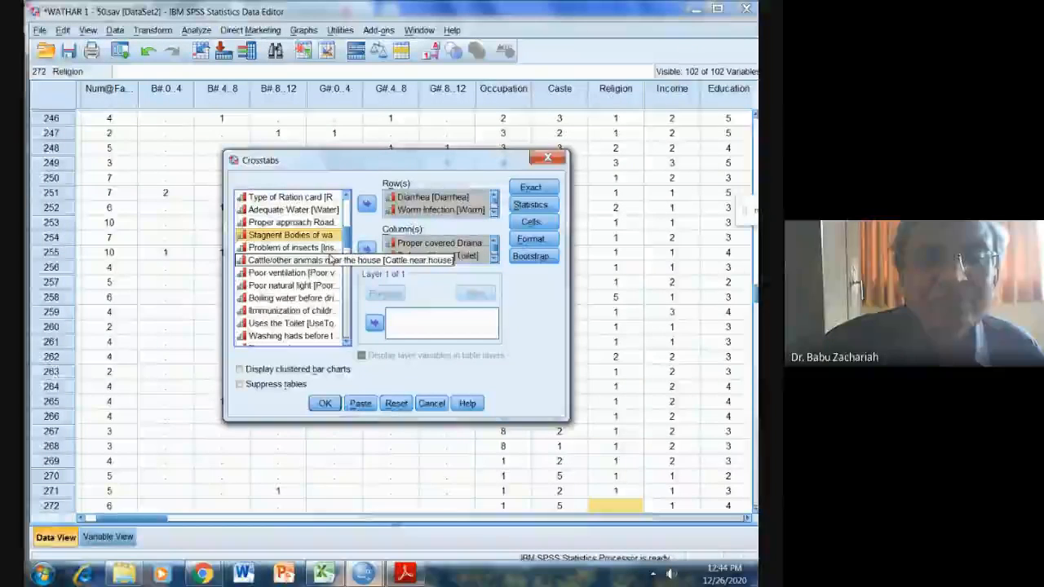
key(shift+Down)
key(shift+Down)
key(shift+Down)
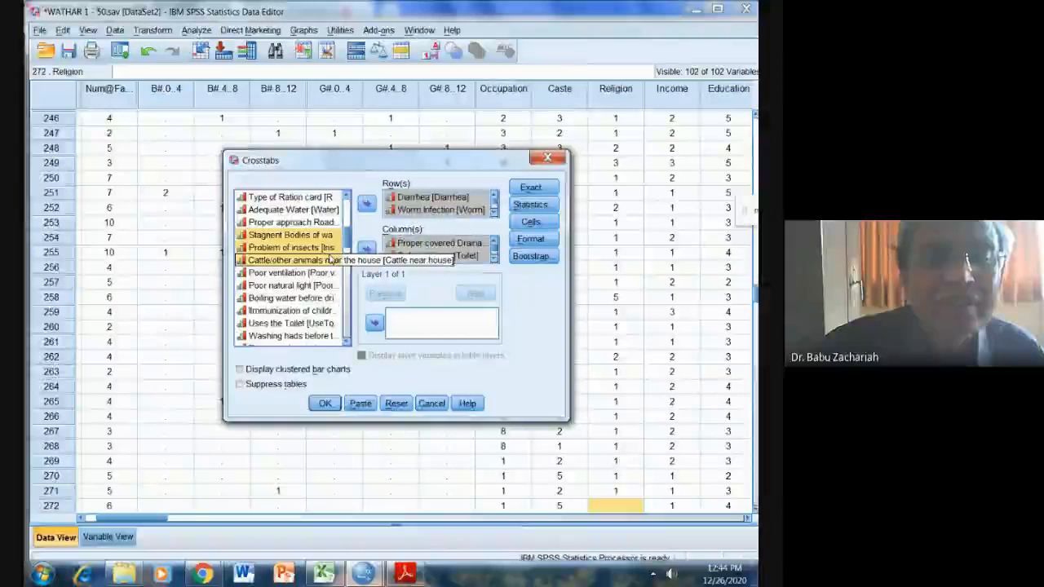
key(shift+Down)
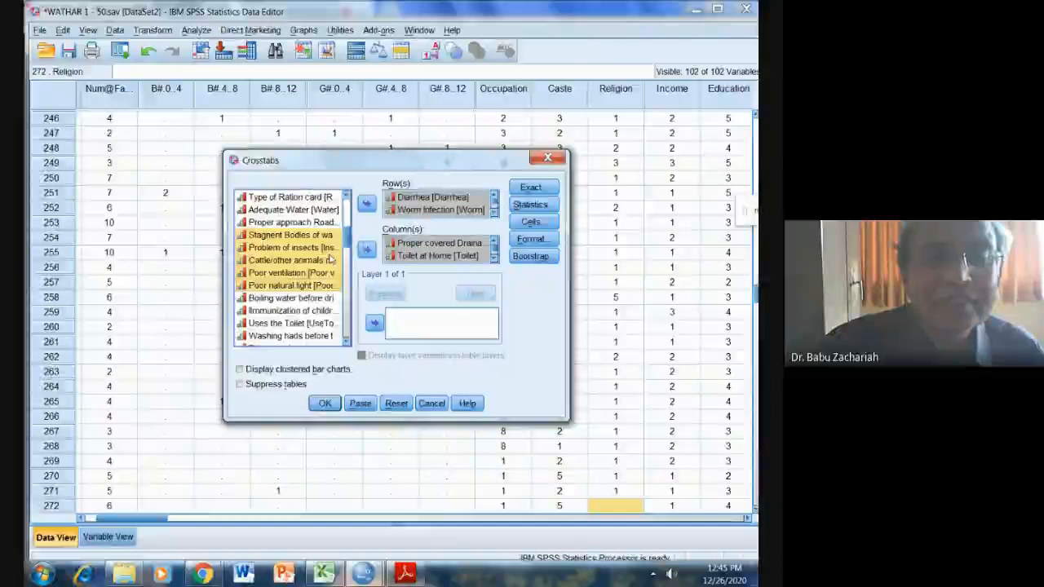
key(shift+Down)
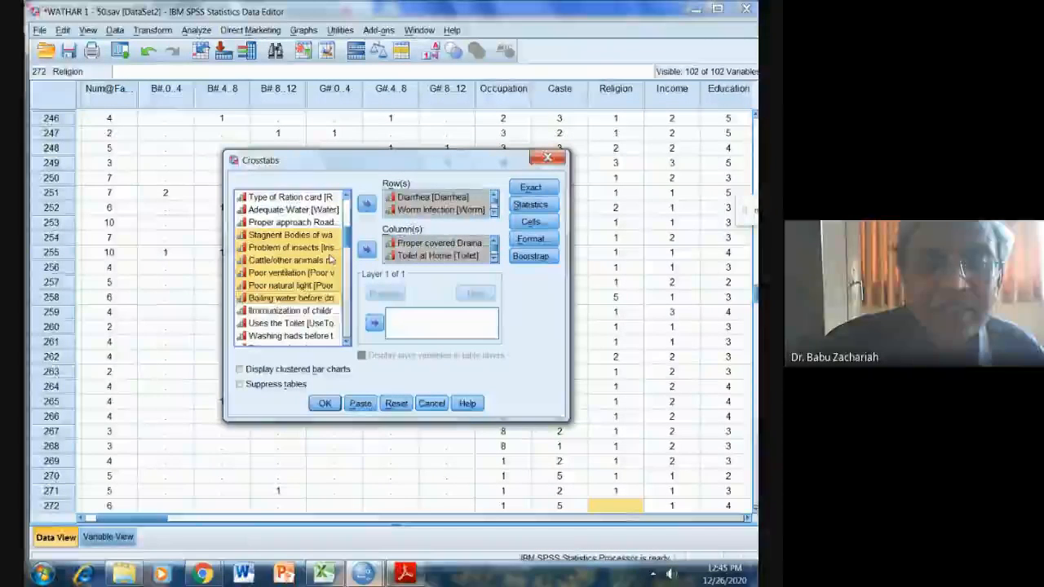
key(shift+Up)
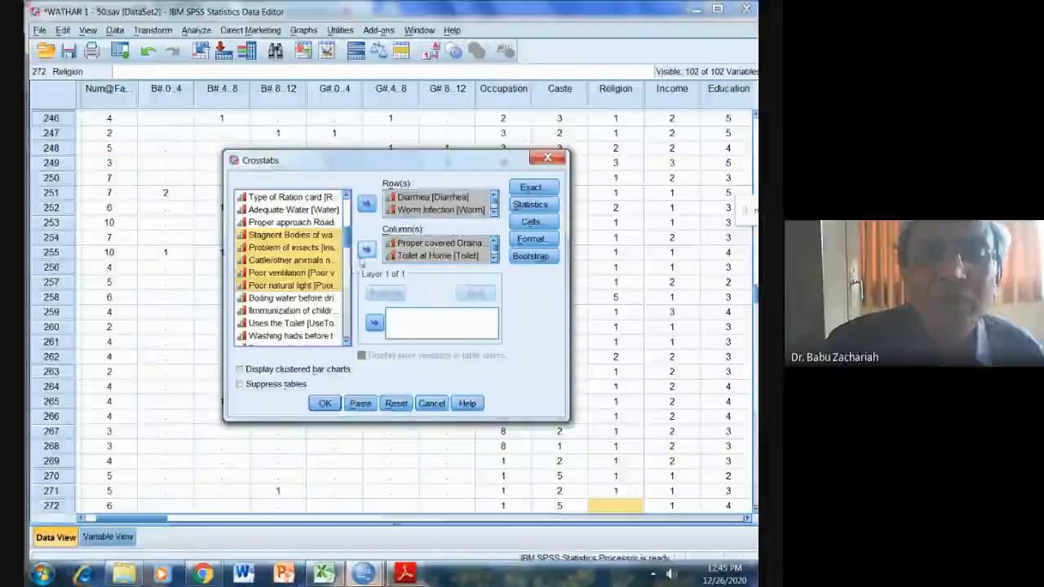
click(366, 250)
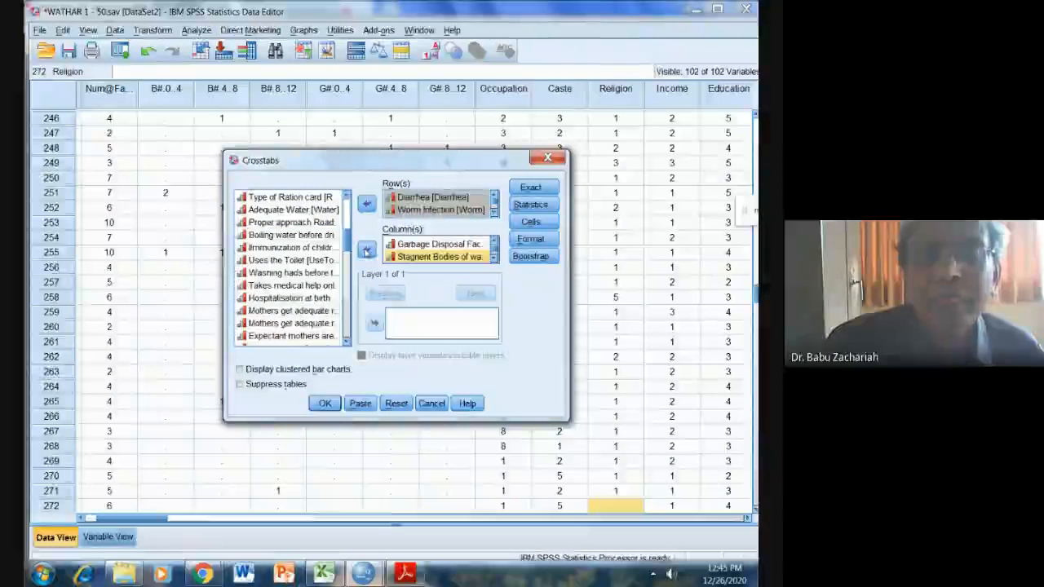
Include the Chi-square statistic in the health problems by environmental factors crosstab and run the analysis.
click(531, 205)
click(310, 200)
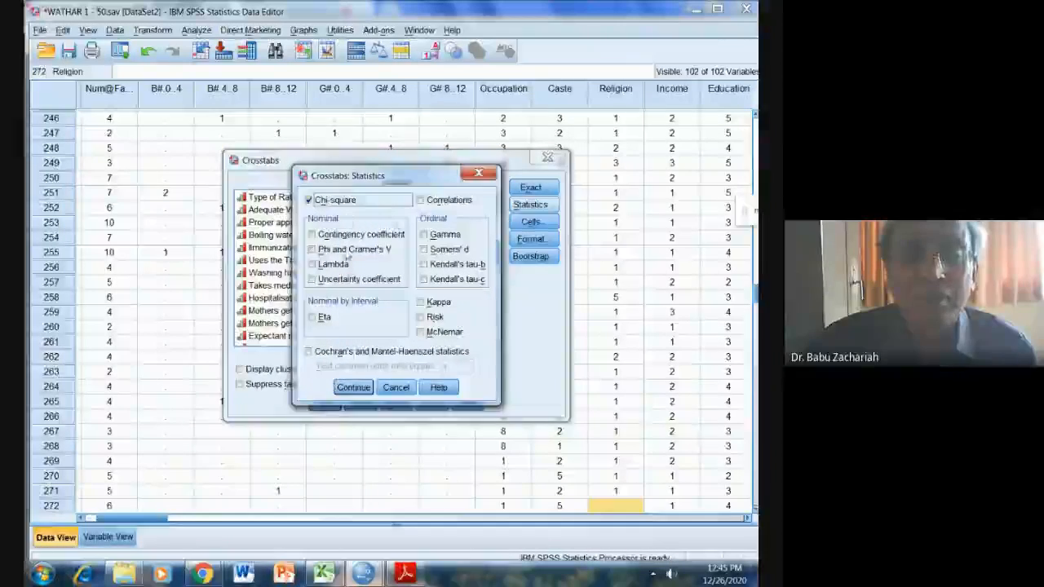
click(355, 387)
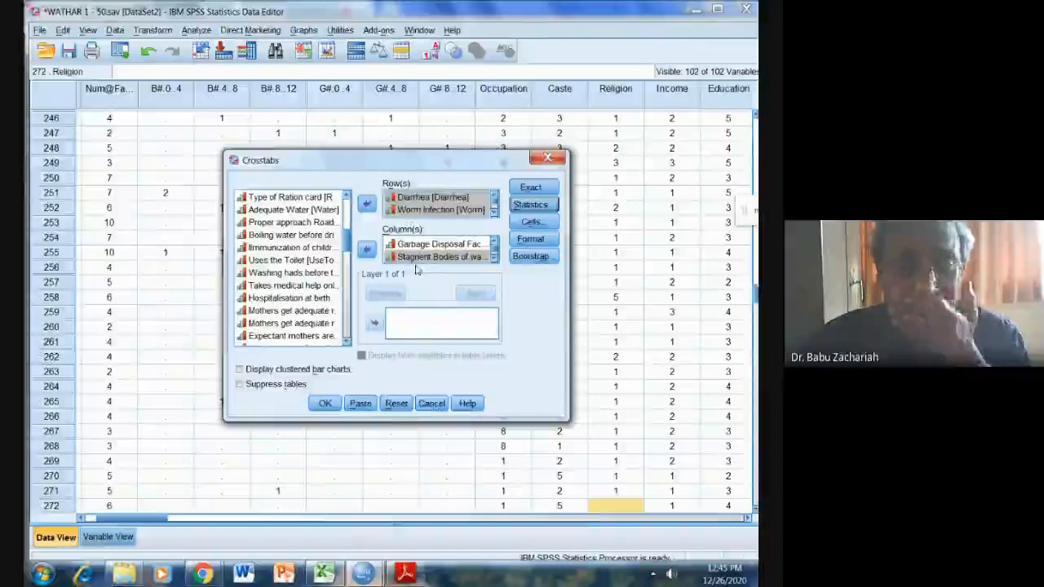
click(425, 210)
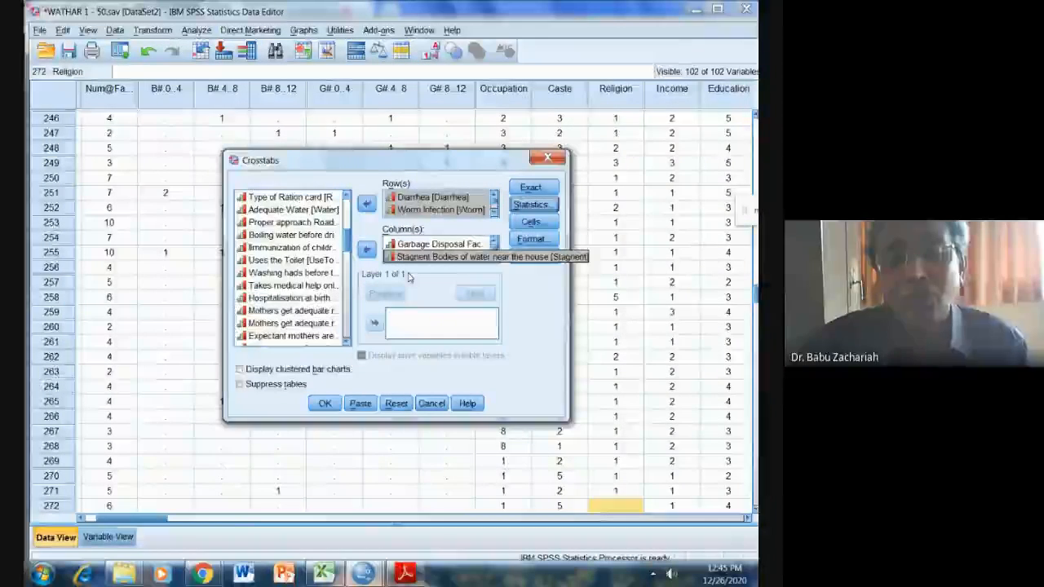
click(326, 404)
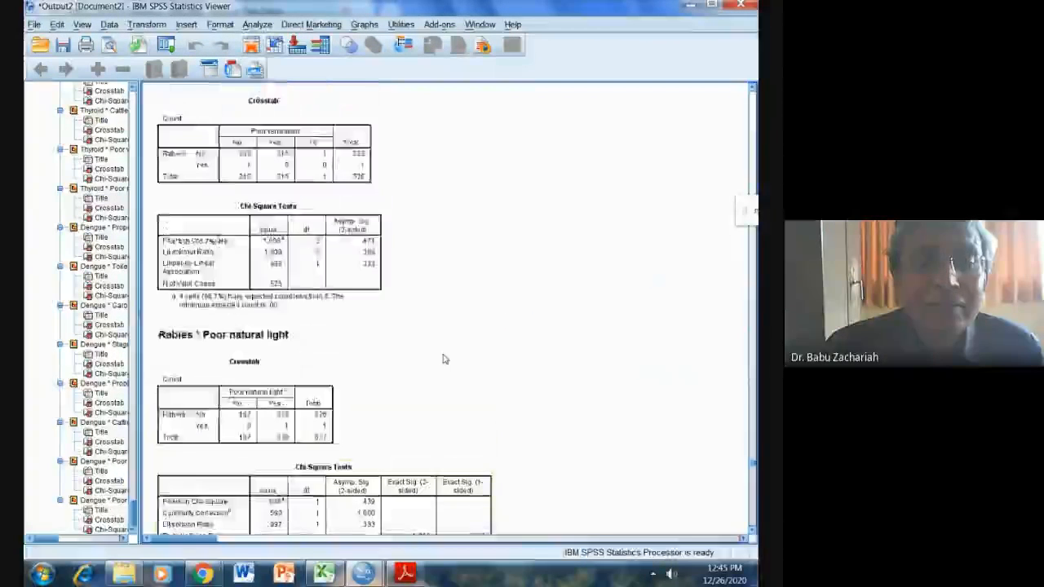
Examine the crosstabs and Chi-Square Tests for Rabies and Jaundice against the environmental factors in the output.
scroll(444, 359, up, 6)
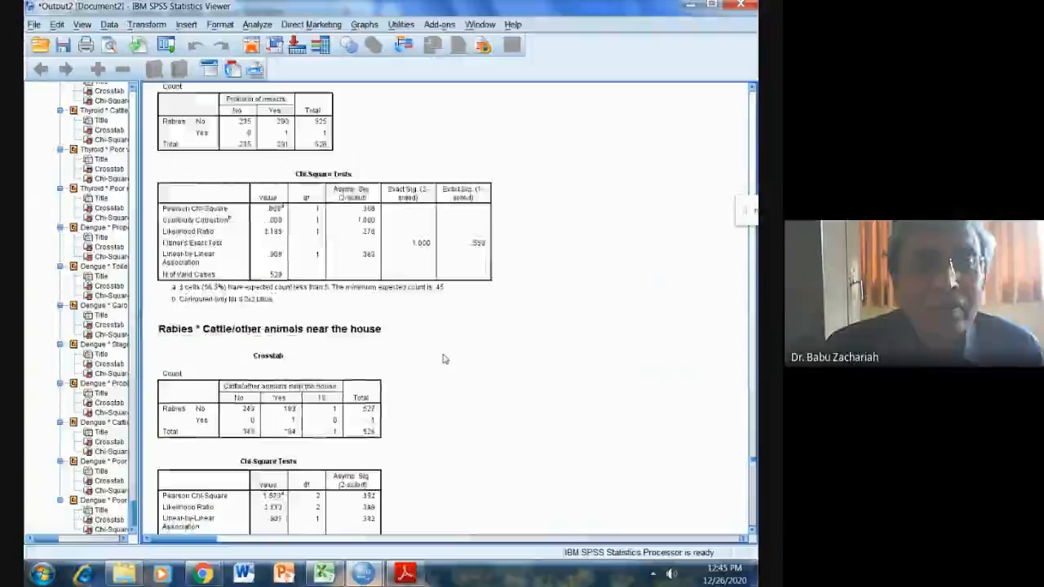
scroll(444, 359, up, 15)
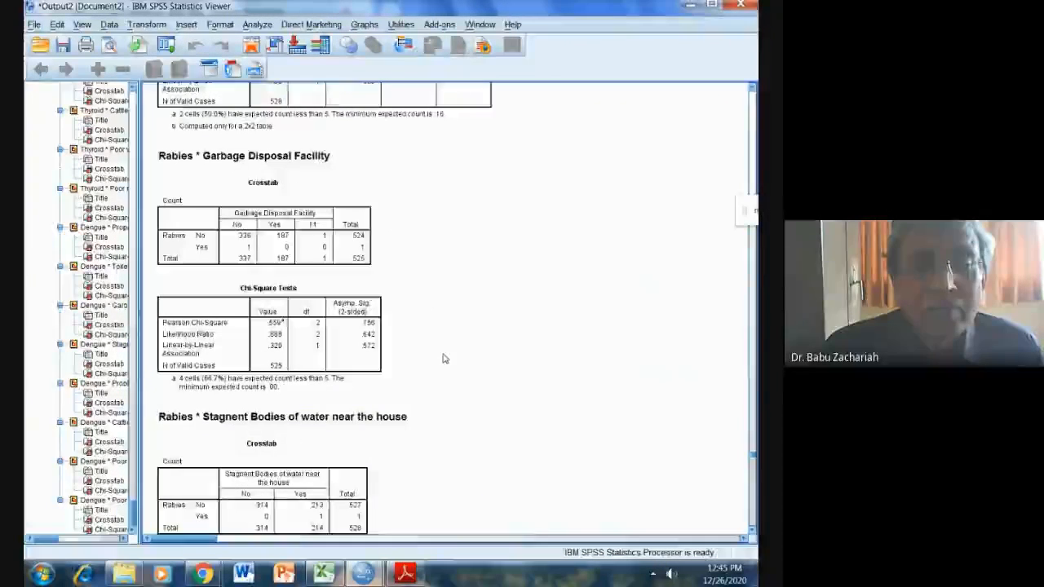
scroll(444, 359, down, 13)
click(241, 302)
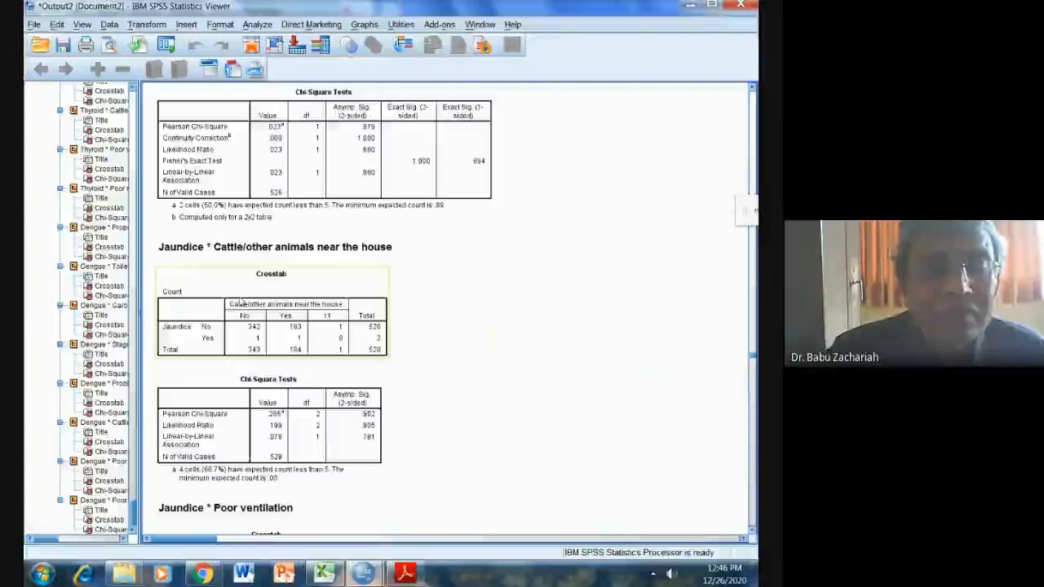
scroll(241, 302, down, 3)
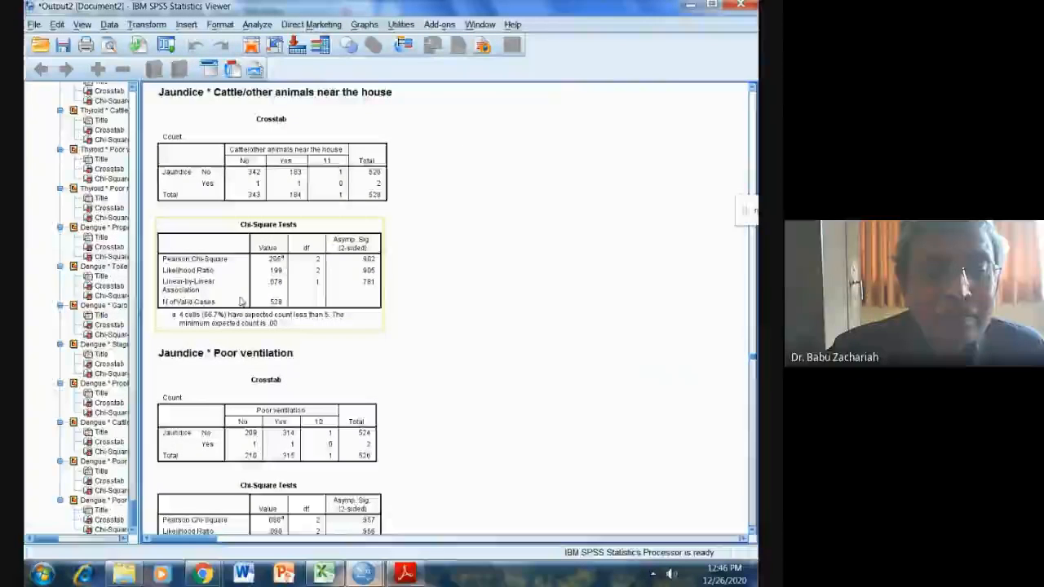
scroll(242, 302, up, 12)
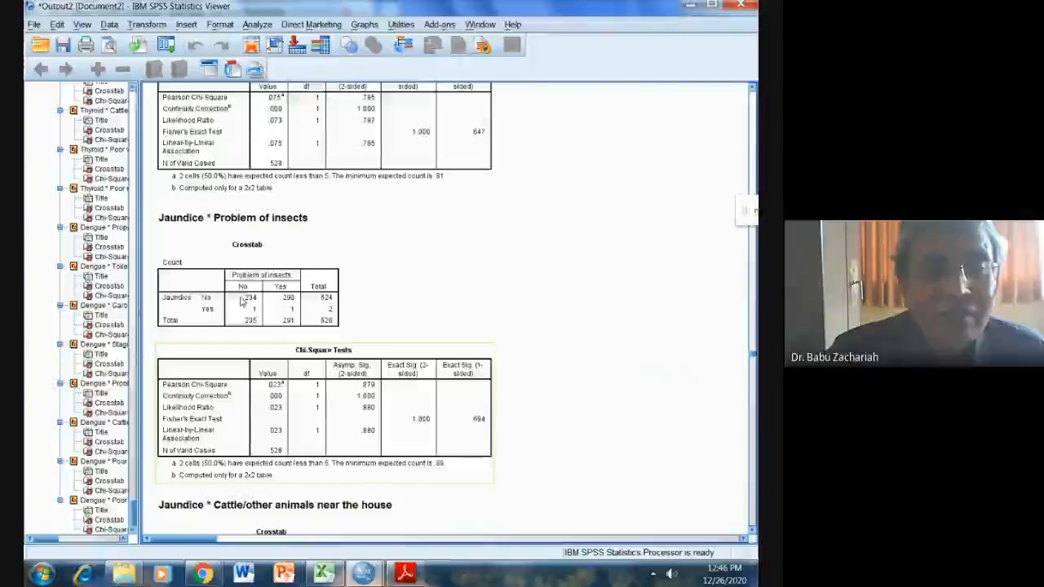
scroll(241, 301, up, 12)
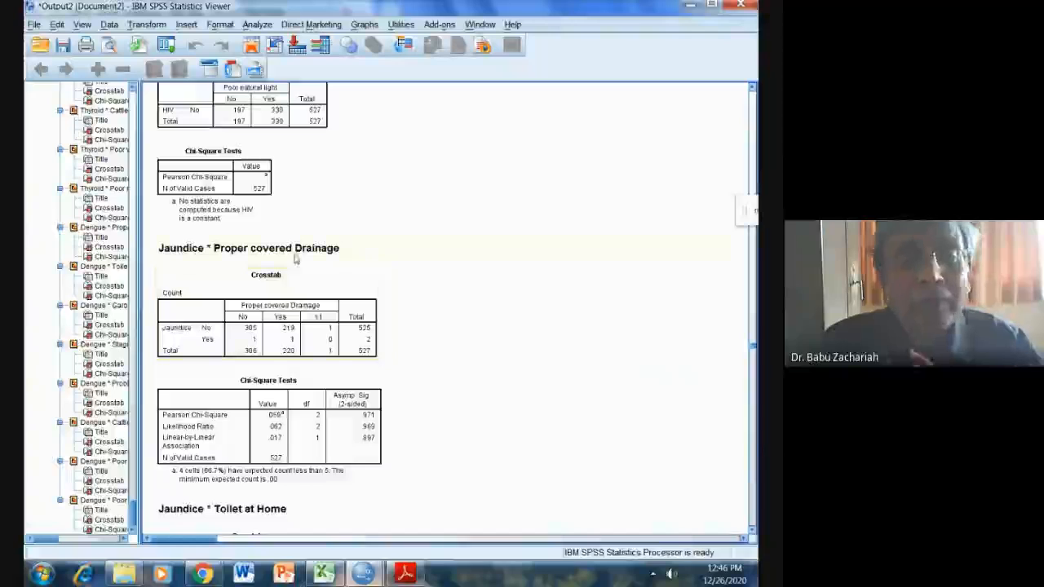
scroll(303, 404, down, 3)
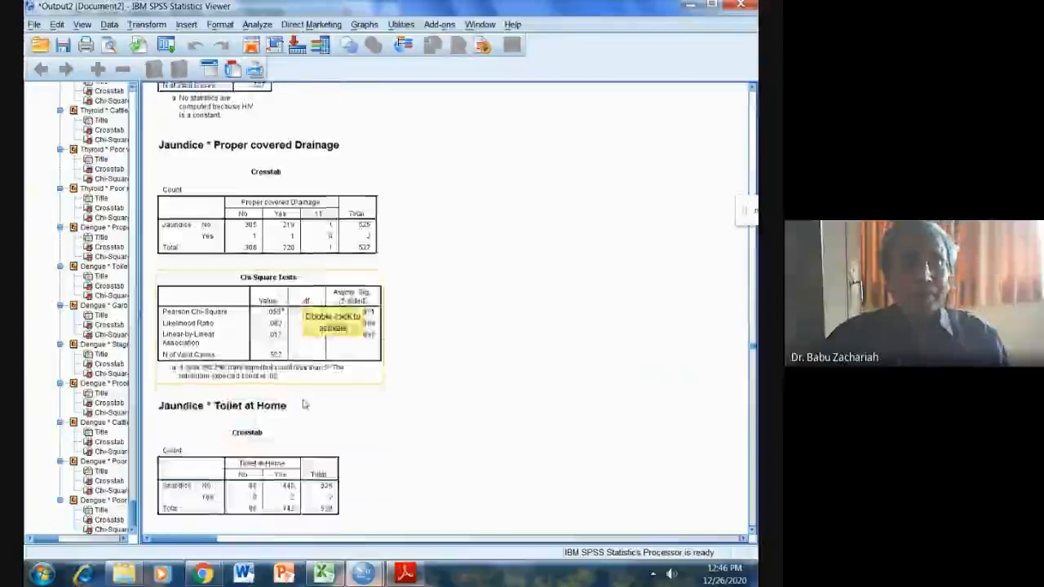
scroll(303, 404, down, 4)
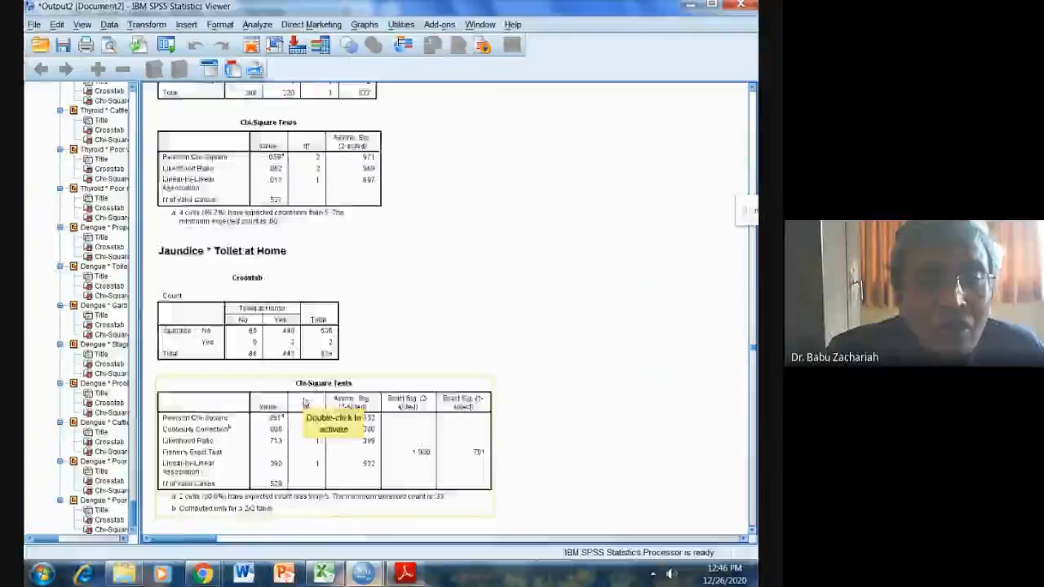
scroll(303, 403, up, 7)
scroll(303, 402, down, 3)
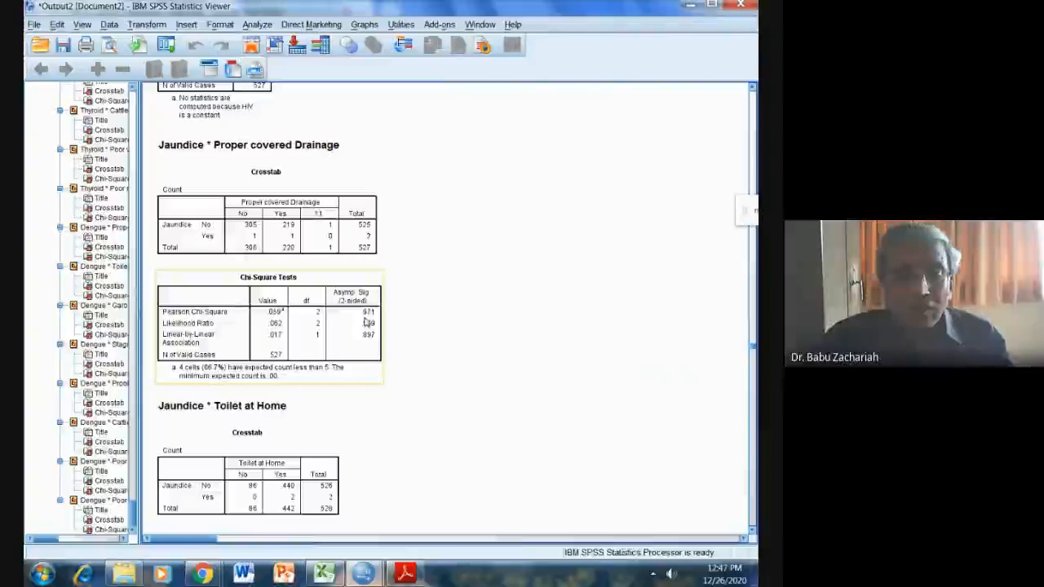
Read the remaining survey tasks in SPSS VIB.pdf in Adobe Reader and return to the SPSS output window.
click(405, 575)
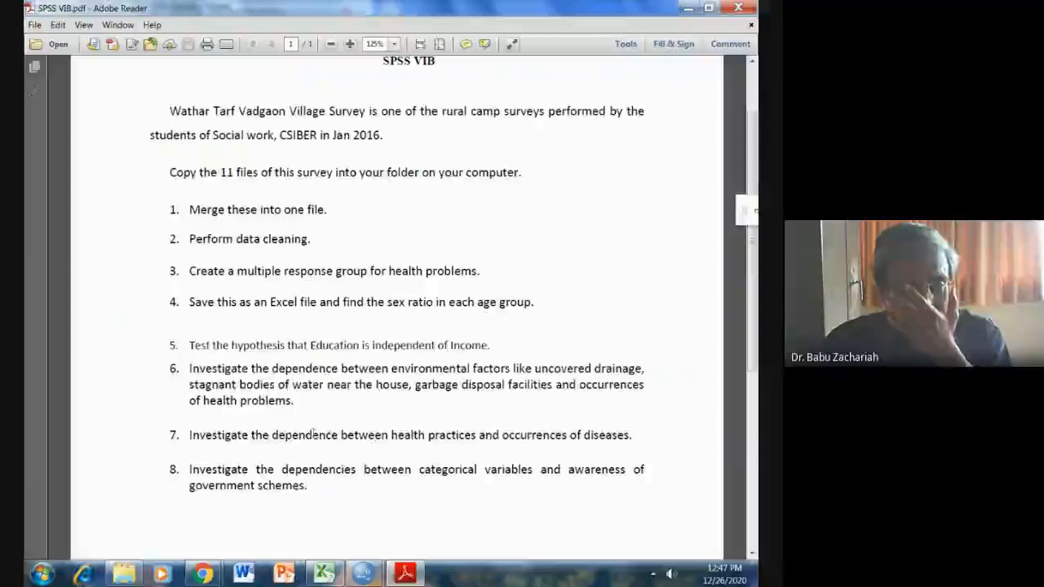
scroll(306, 437, down, 1)
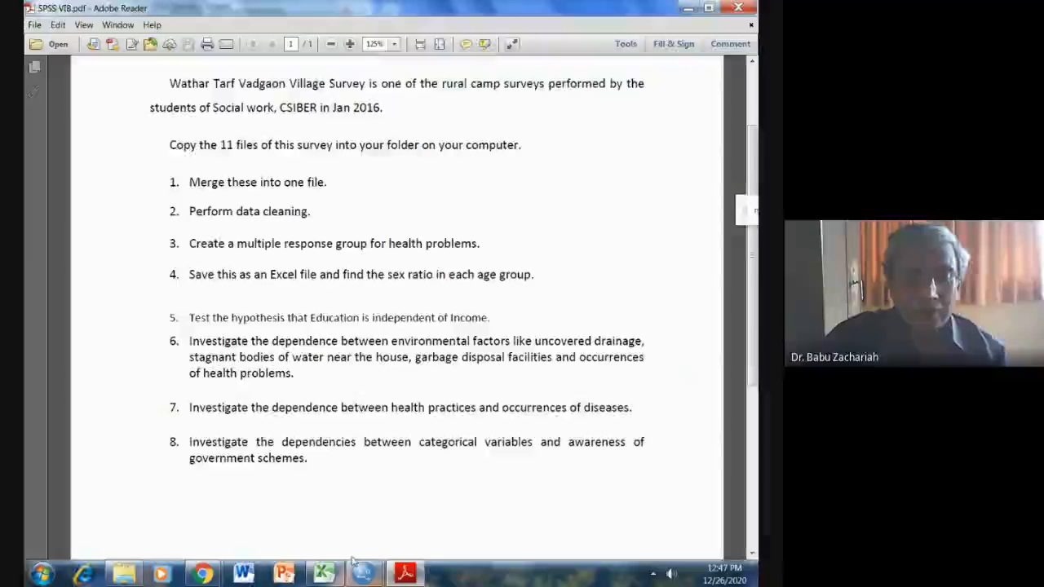
mouse_move(364, 574)
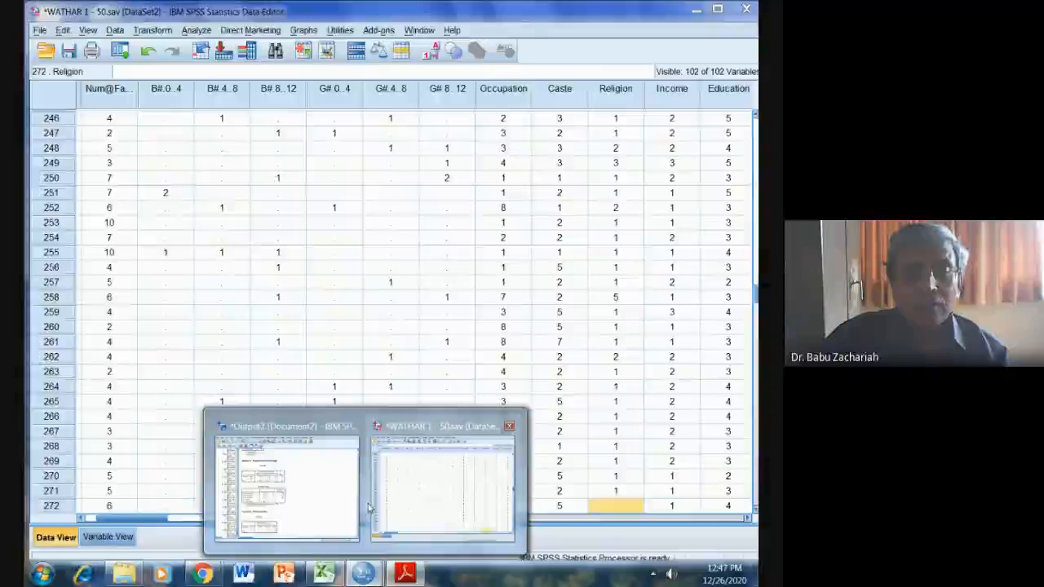
click(351, 508)
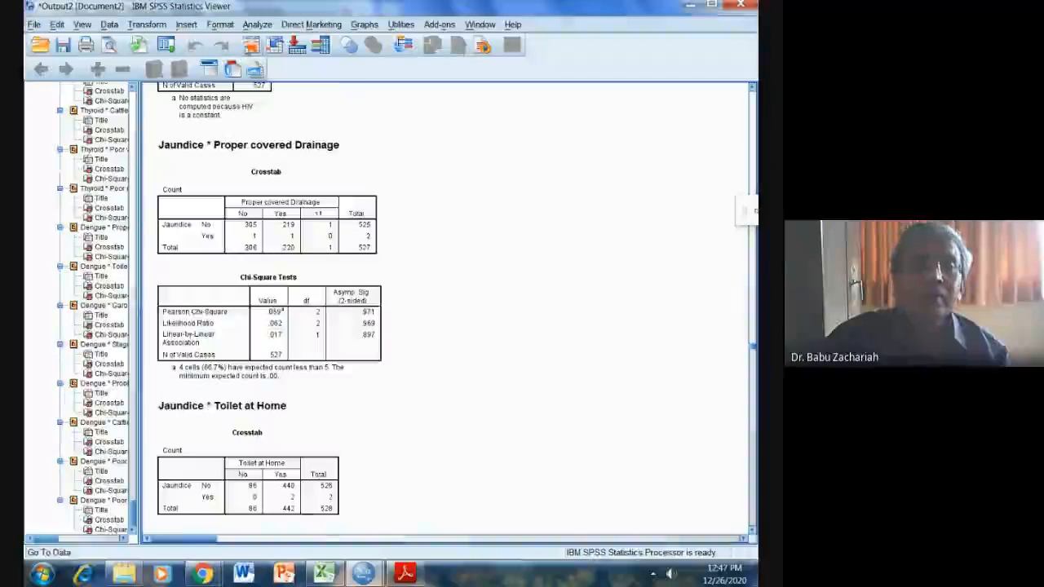
Reopen Crosstabs and remove all environmental factors, from Proper covered Drainage through Poor natural light, from the column variables.
click(249, 25)
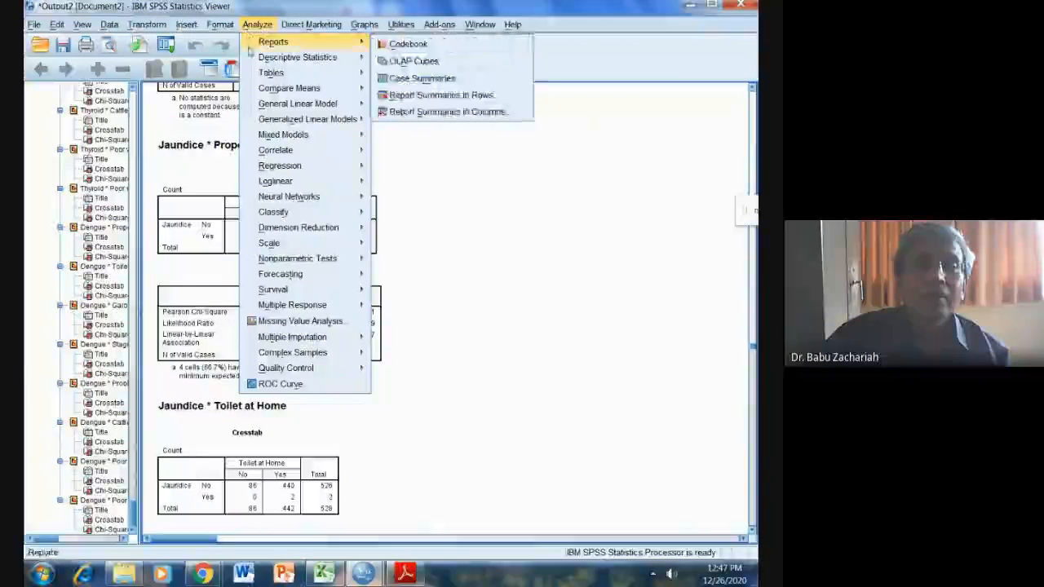
mouse_move(269, 57)
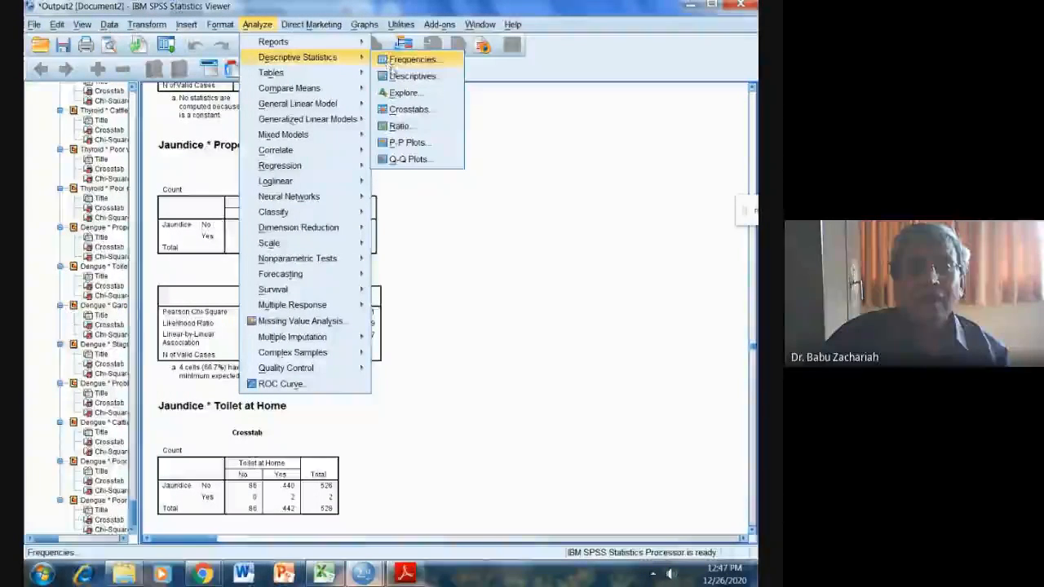
click(406, 108)
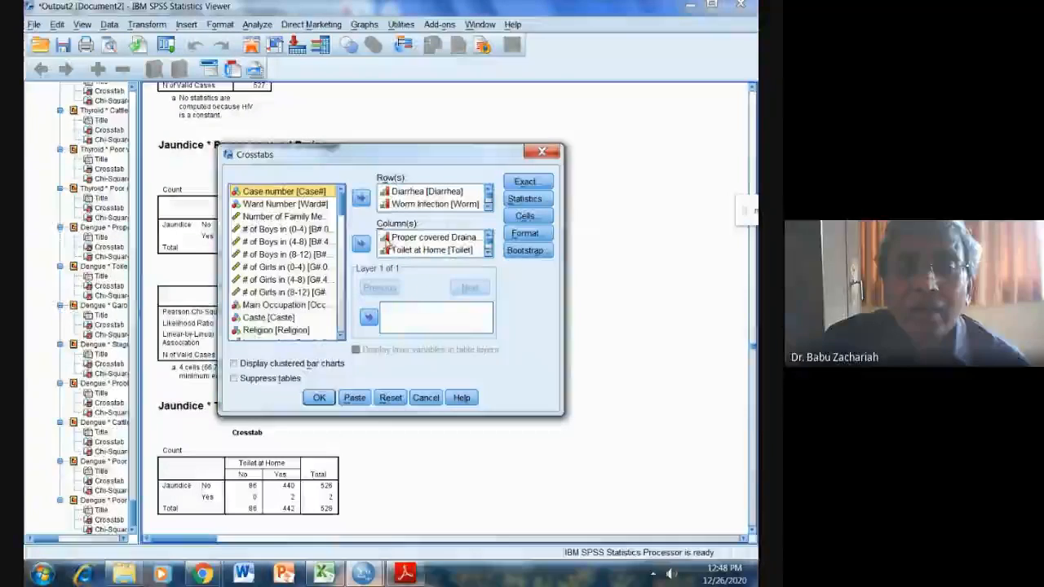
click(392, 236)
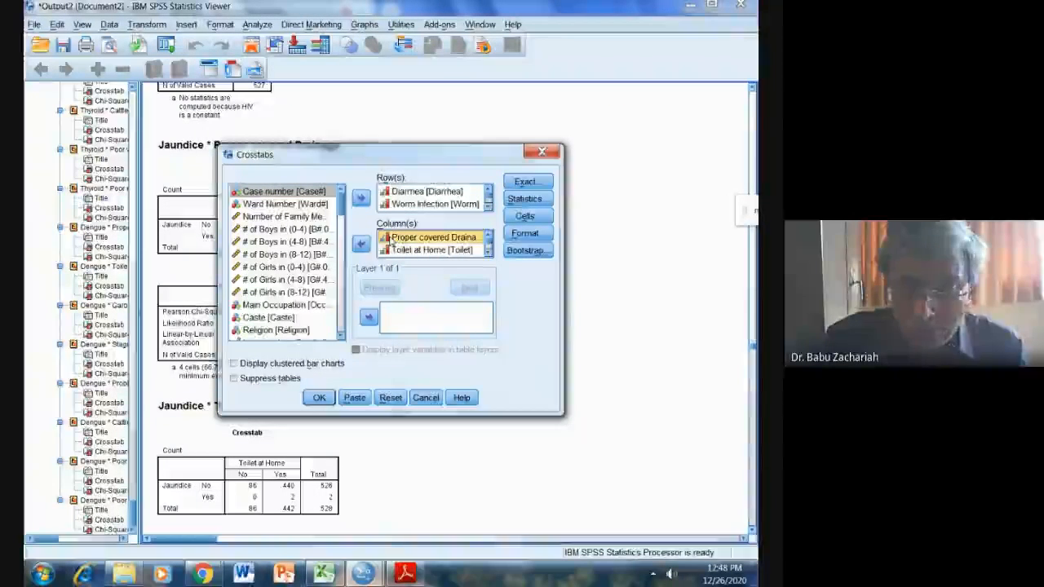
key(shift+Down)
click(360, 243)
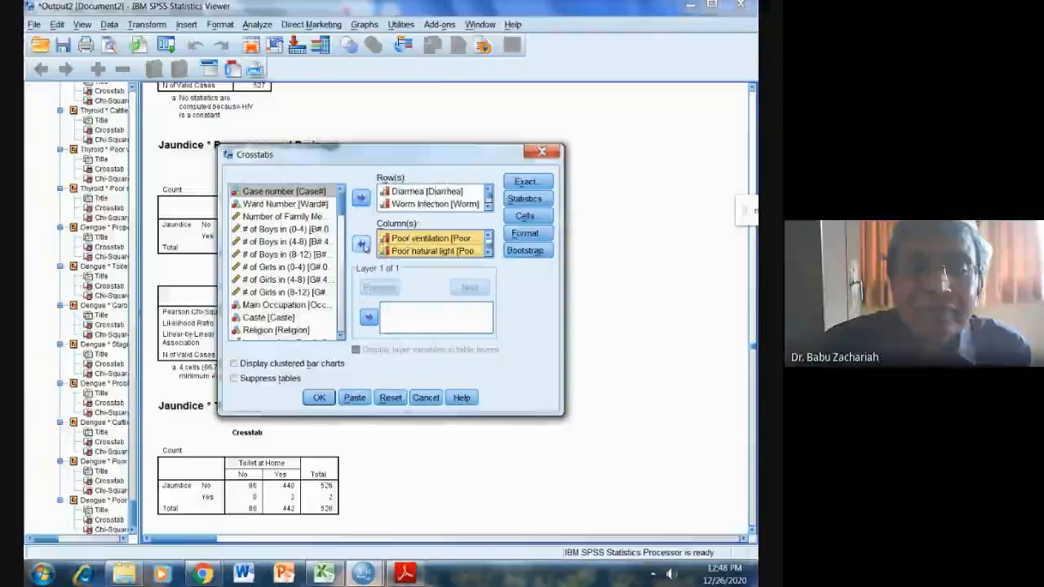
click(361, 244)
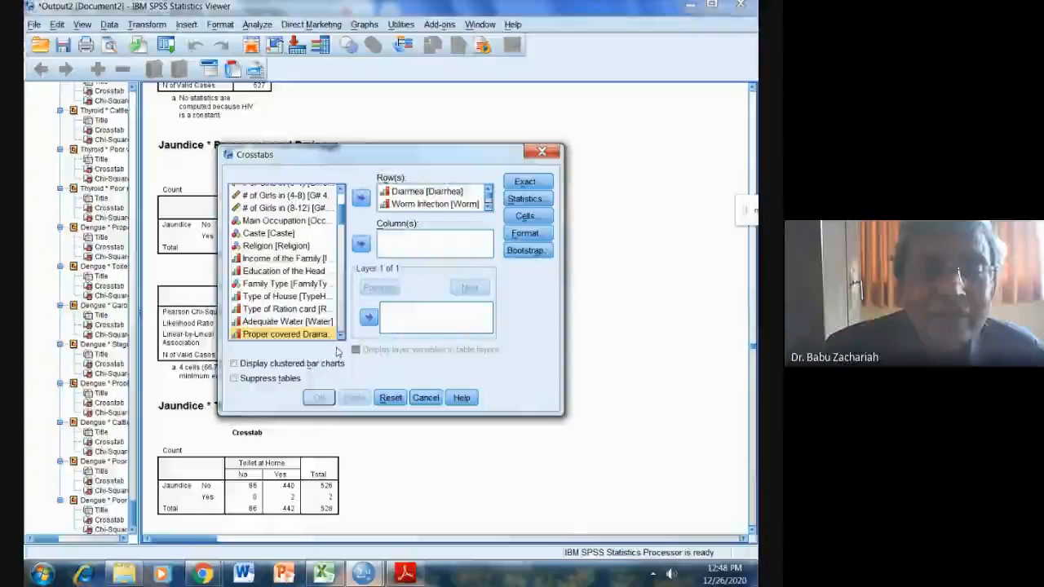
Add the health practices from Boiling water before drinking through Takes medical help only from qualified doctors as column variables and run the crosstab.
drag(341, 214, 341, 243)
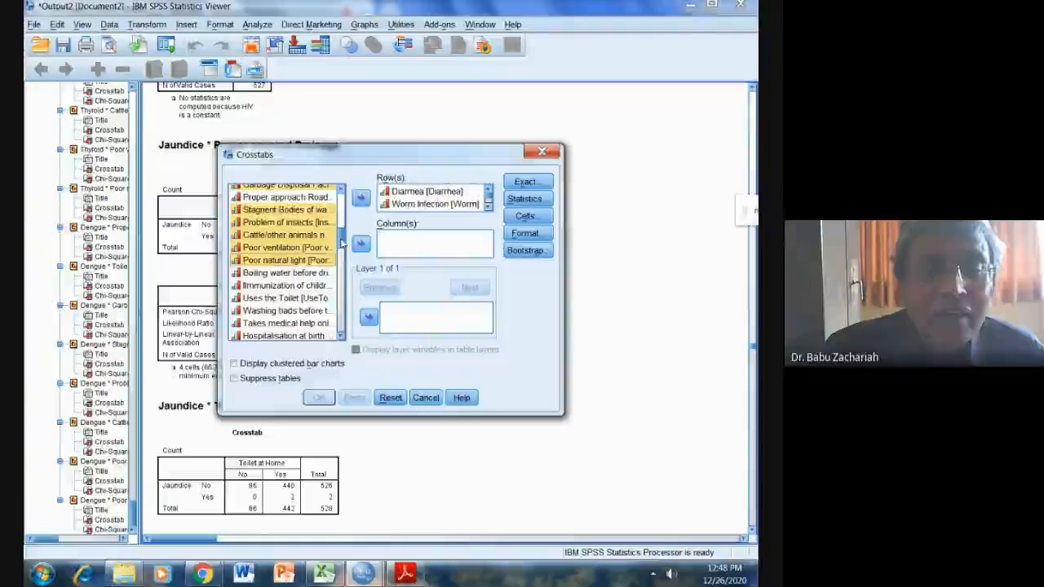
click(298, 274)
key(shift+Down)
key(shift+Down)
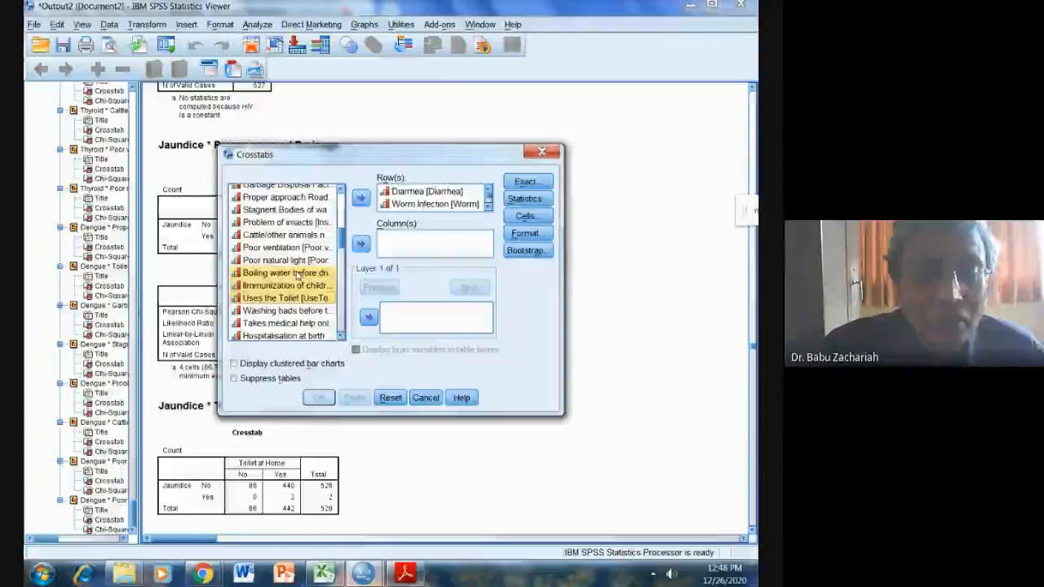
key(shift+Down)
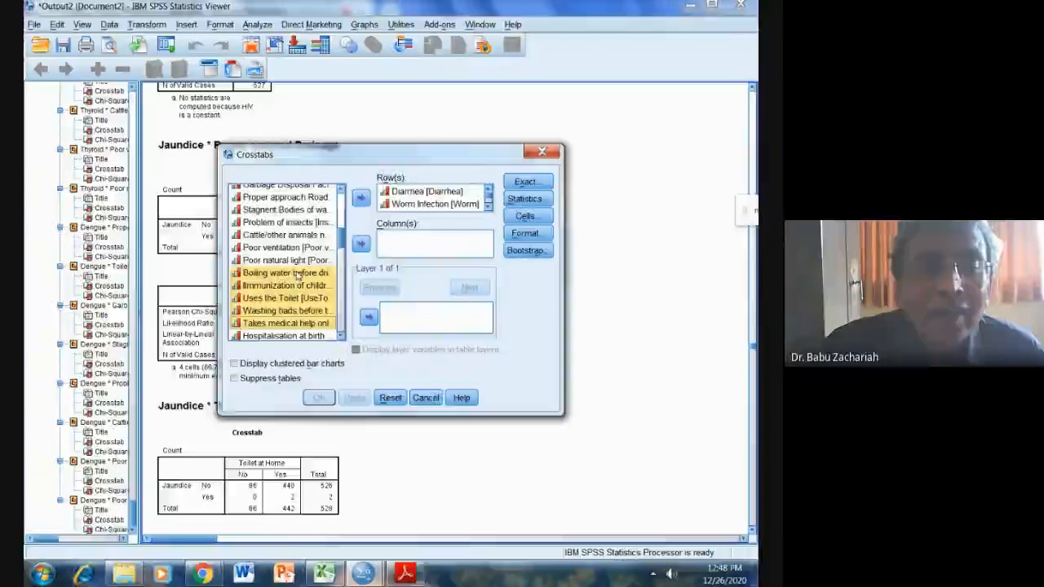
key(shift+Down)
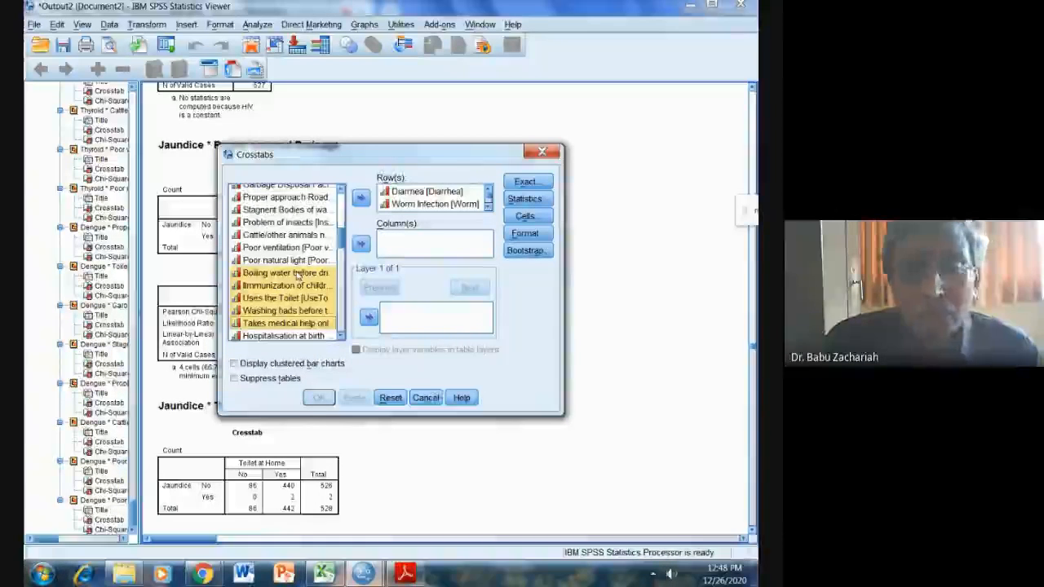
click(361, 244)
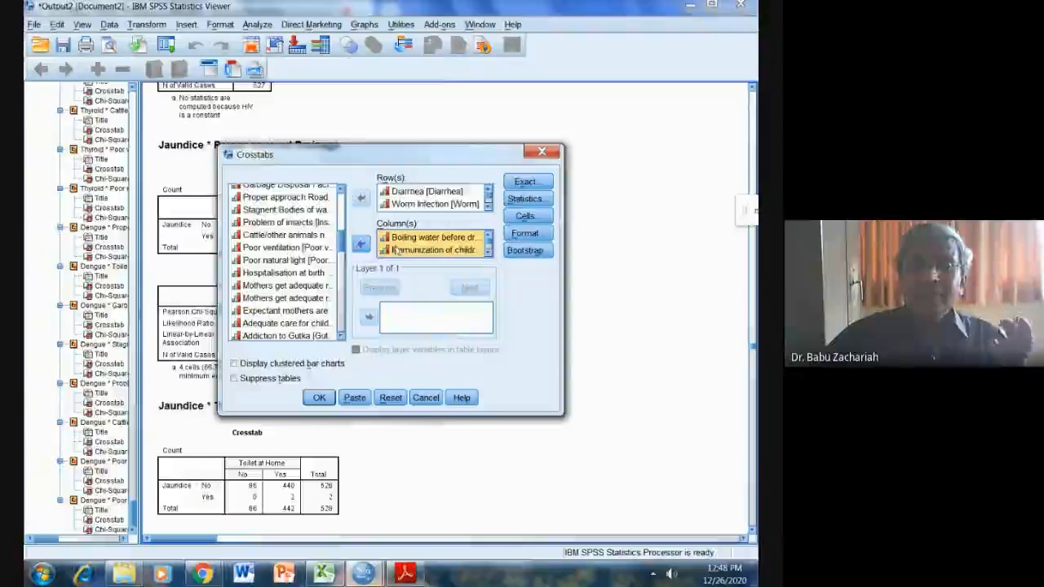
click(319, 398)
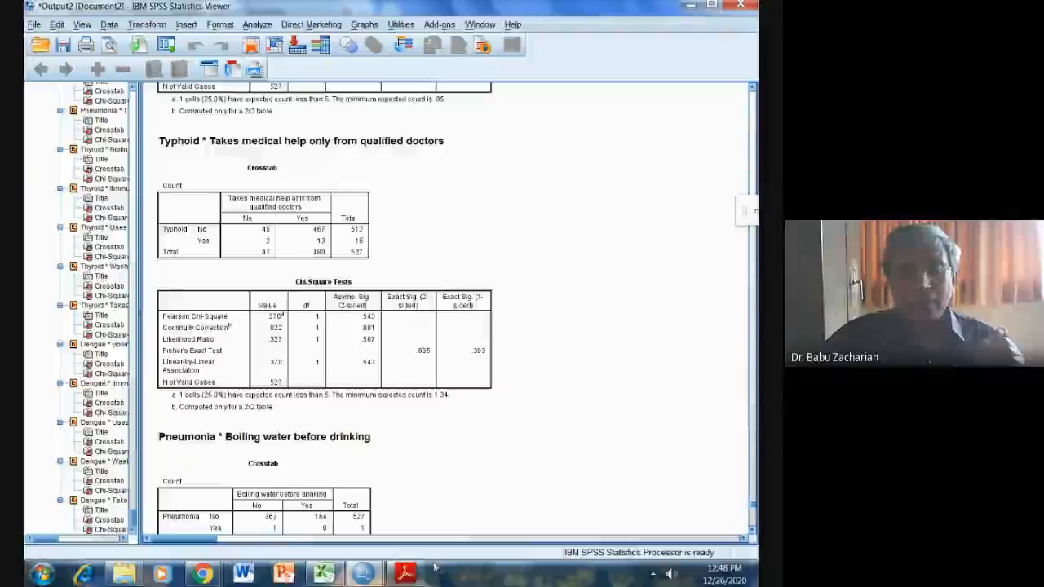
Read the next survey task in SPSS VIB.pdf in Adobe Reader and switch to the SPSS Data Editor.
click(405, 573)
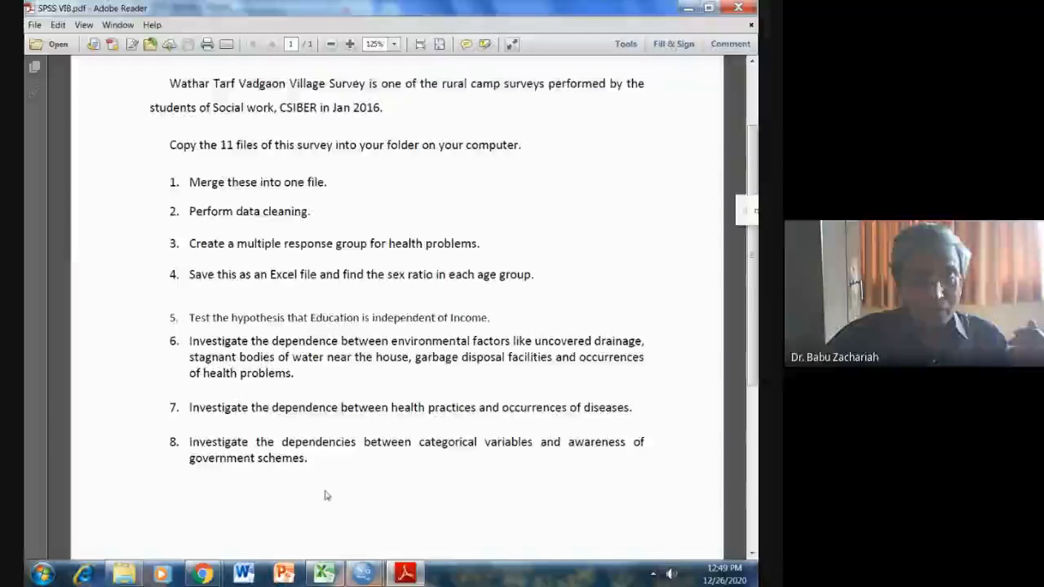
mouse_move(363, 574)
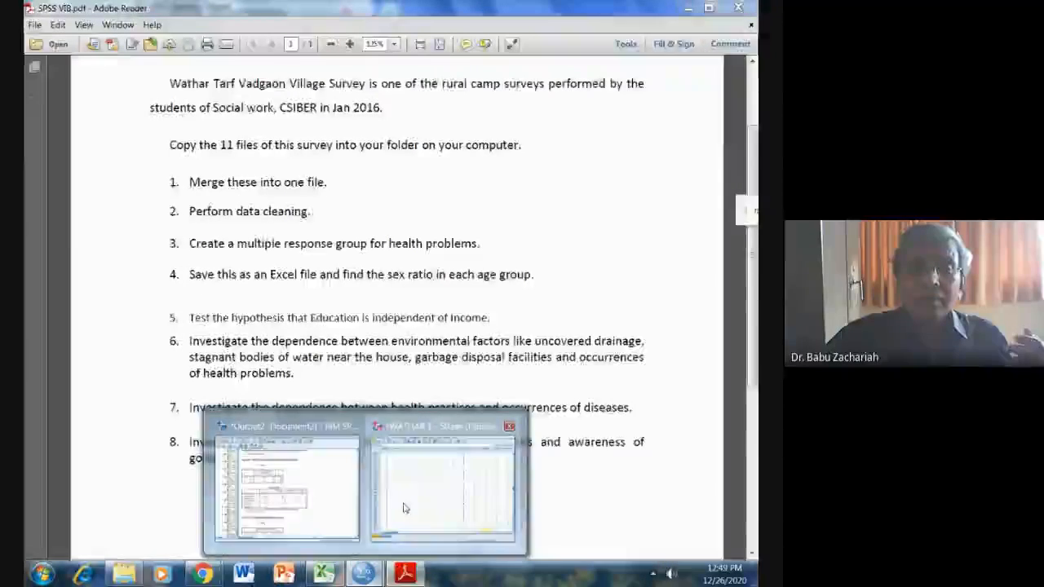
click(437, 489)
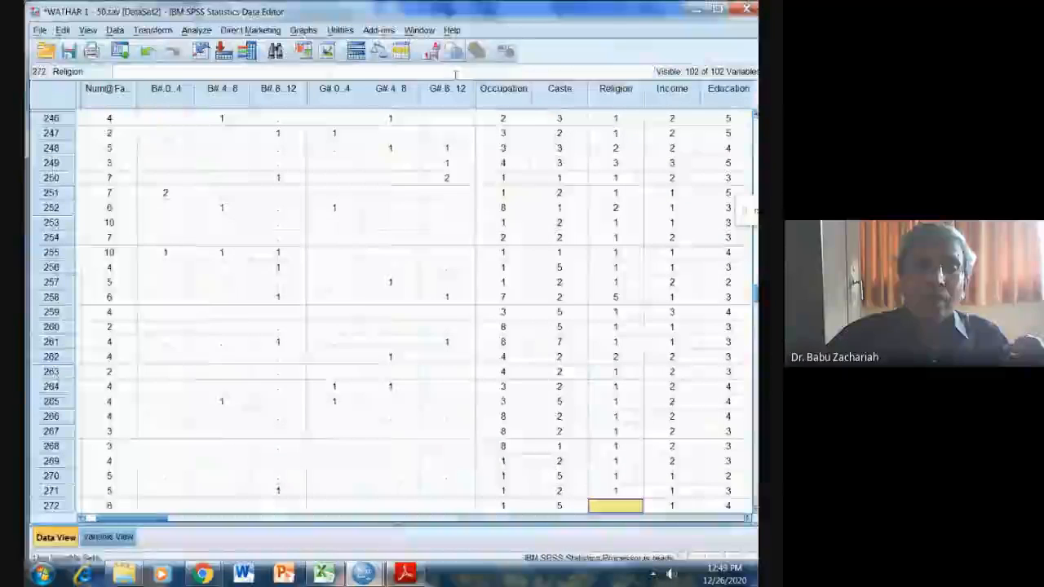
Reopen Crosstabs and remove all health problems, from Diarrhea through Dengue, from the row variables.
click(197, 30)
mouse_move(243, 67)
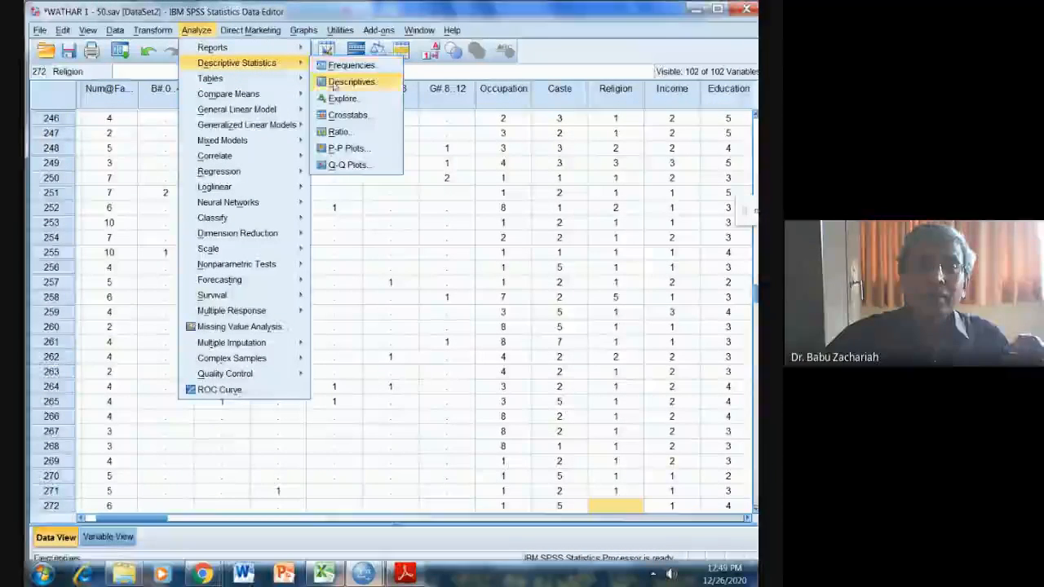
click(349, 115)
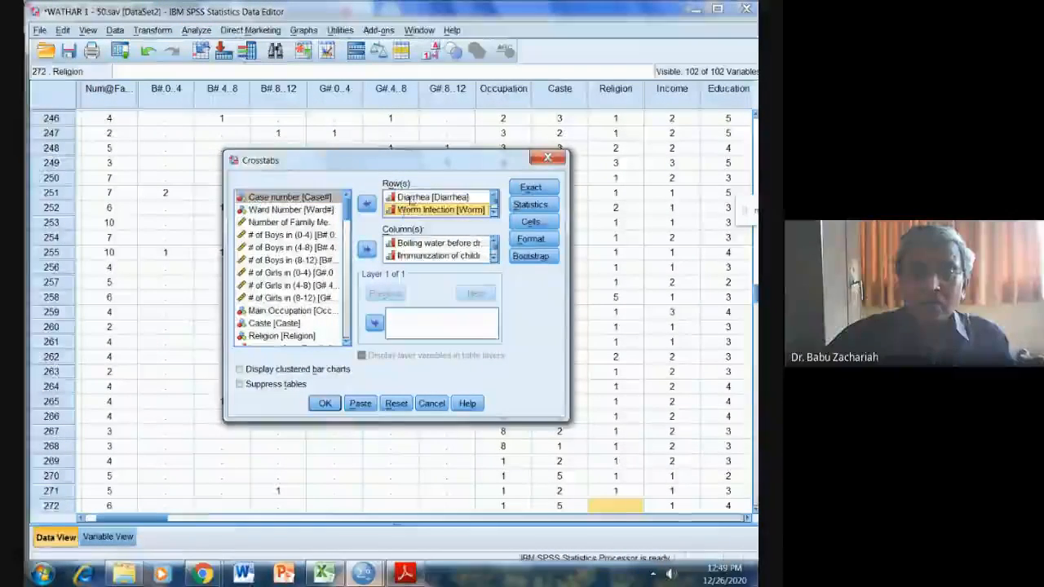
click(410, 201)
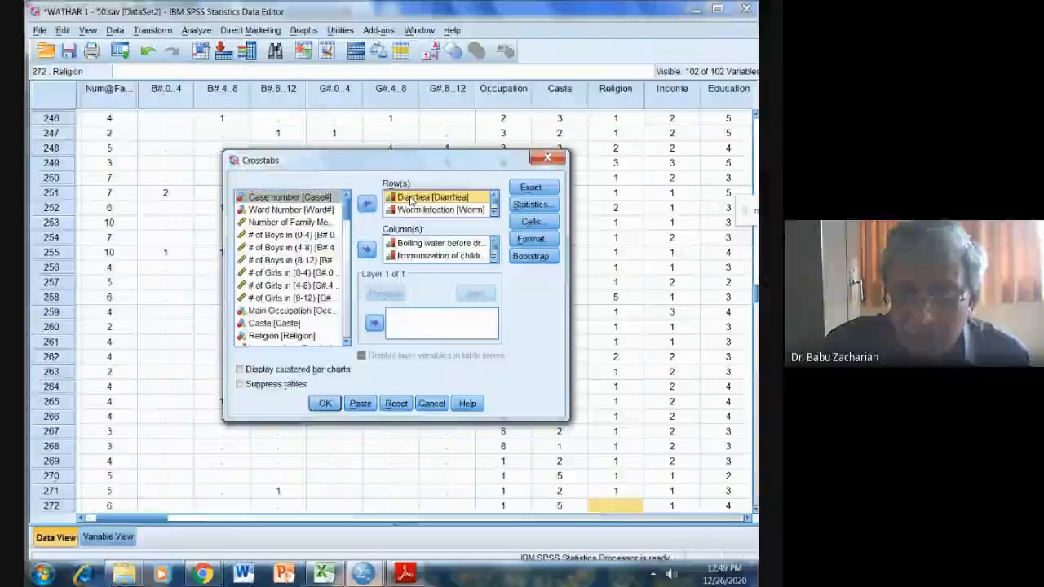
scroll(411, 201, down, 5)
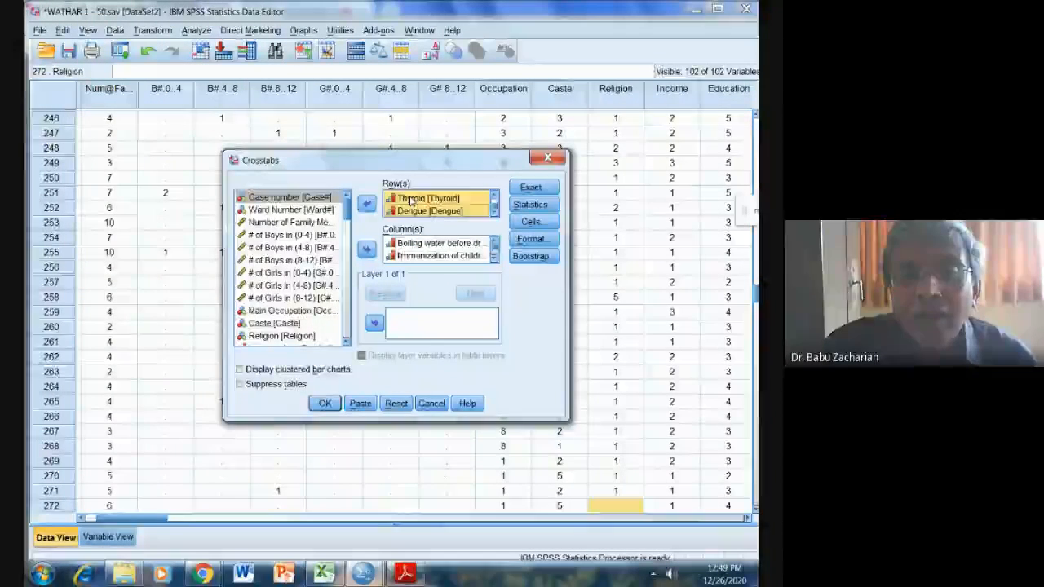
click(366, 203)
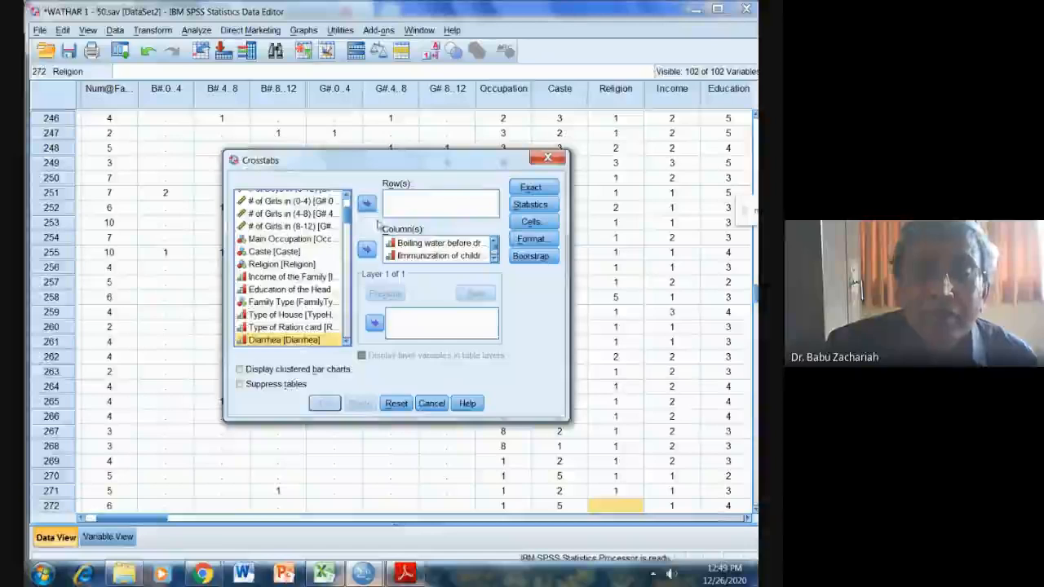
Remove all health practices, from Boiling water before drinking through Takes medical help only from qualified doctors, from the column variables.
click(393, 247)
key(ctrl+a)
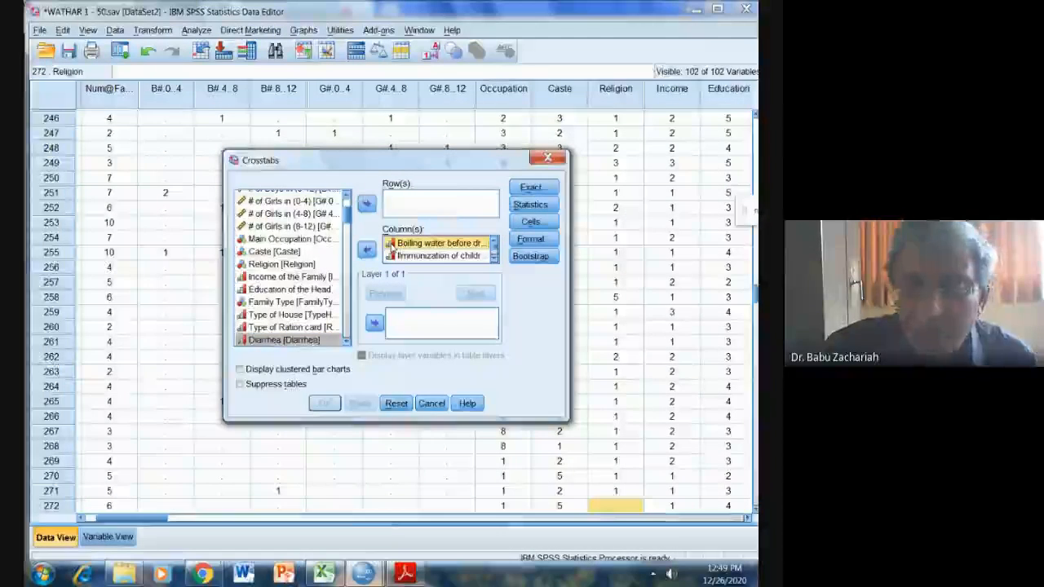
scroll(393, 248, down, 5)
click(370, 251)
Add the categorical variables from Main Occupation through Type of House as the crosstab's row variables.
drag(350, 255, 351, 208)
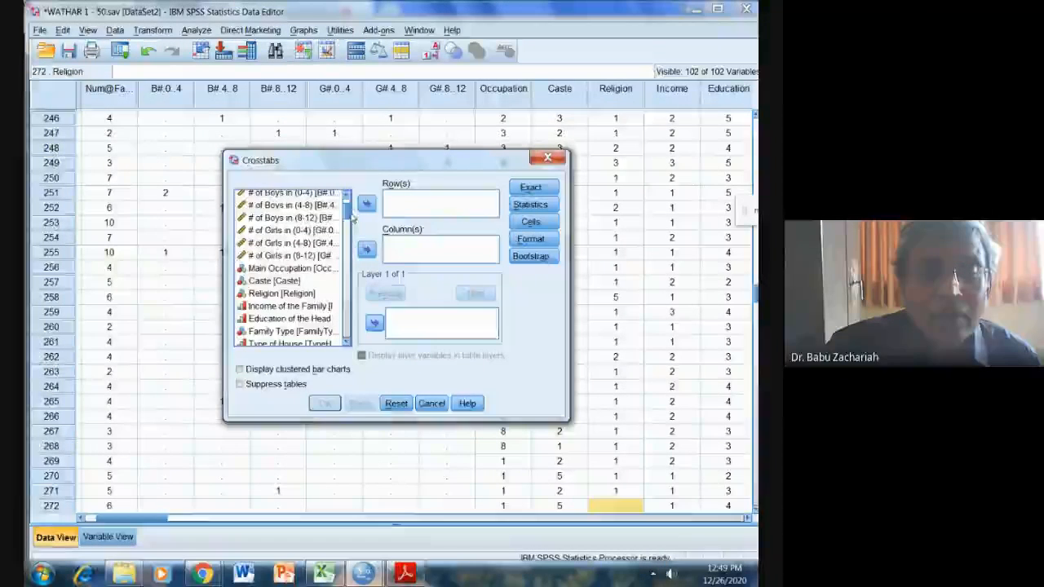
click(302, 267)
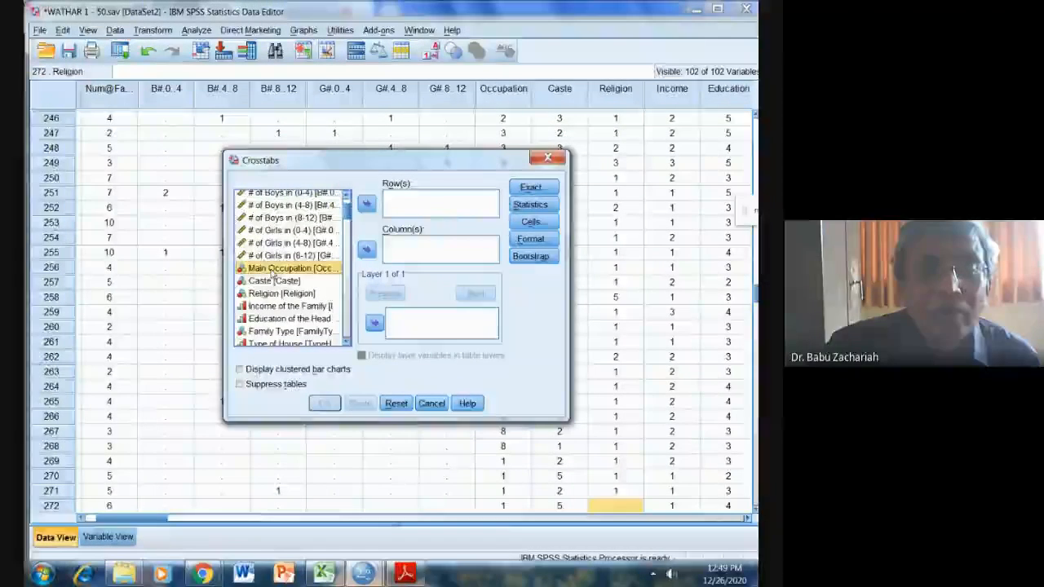
key(shift+Down)
key(shift+Down)
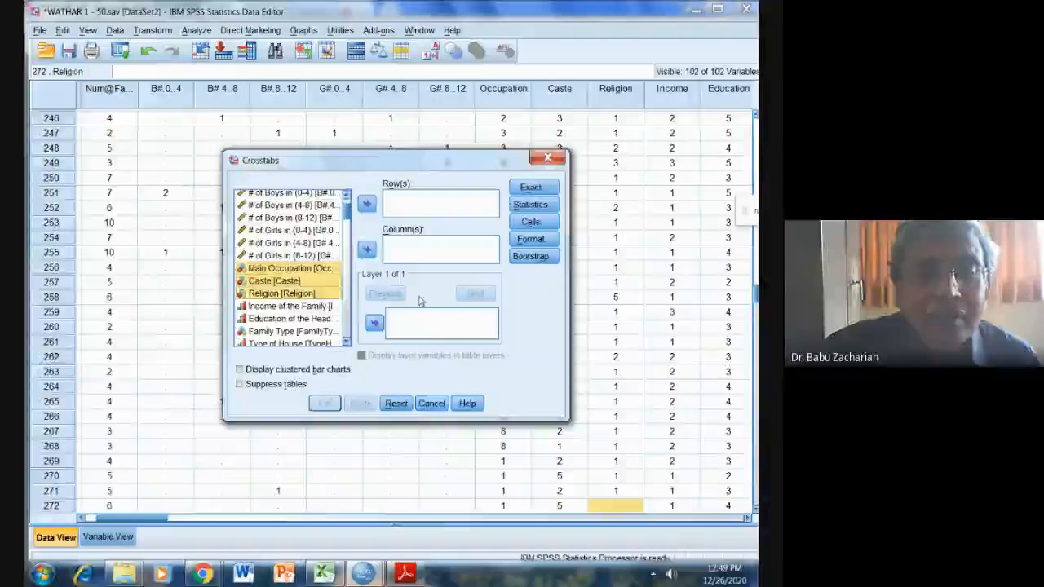
key(shift+Down)
key(shift+Down)
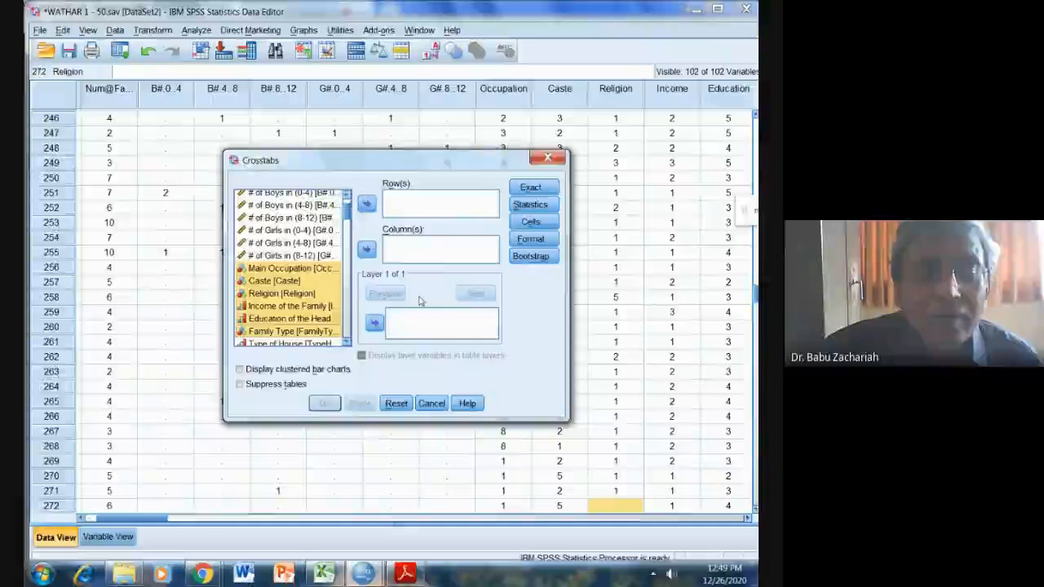
key(shift+Down)
key(shift+Down)
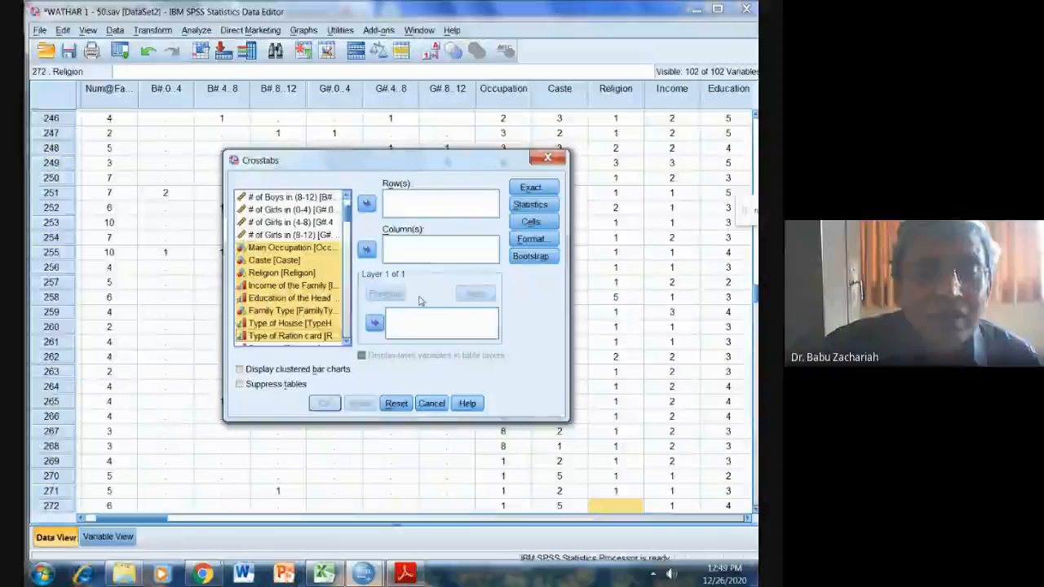
key(shift+Down)
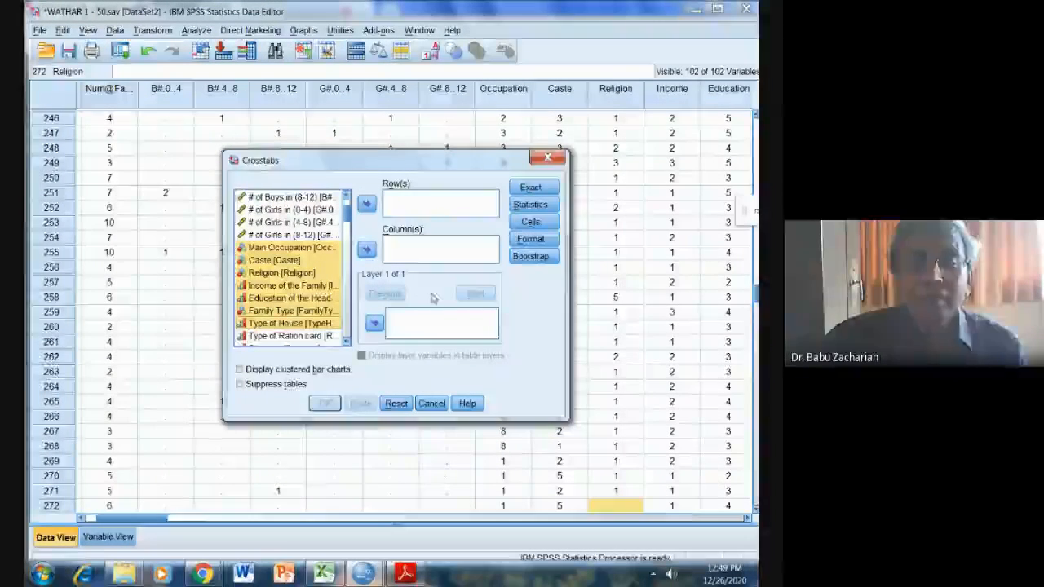
click(373, 208)
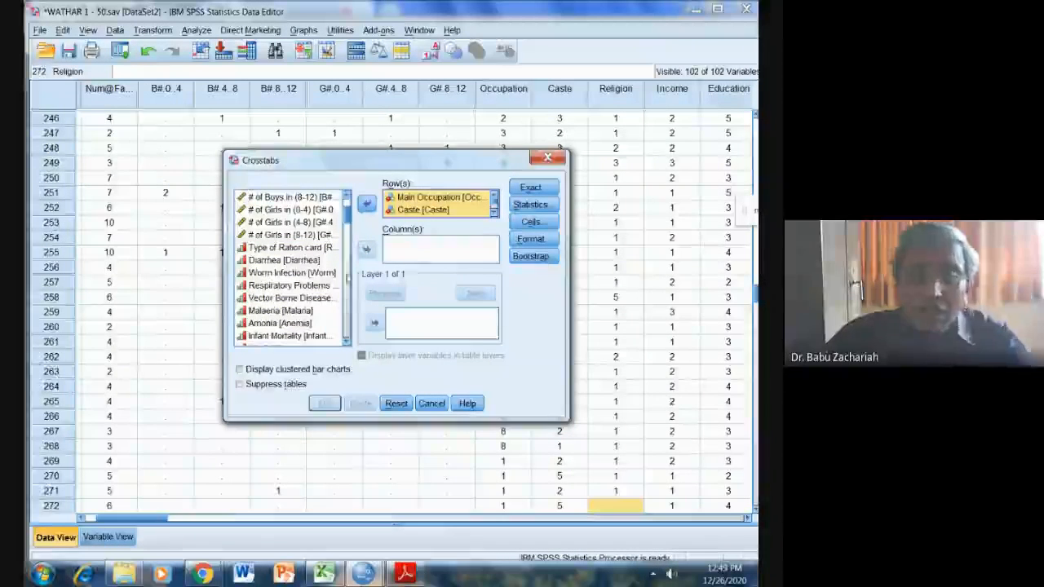
Add the government schemes from Jal Swaragya Scheme through Mahatma Gandhi Rojgar Yojana as column variables and run the crosstab.
click(346, 341)
click(346, 340)
click(346, 341)
click(345, 341)
scroll(346, 342, down, 6)
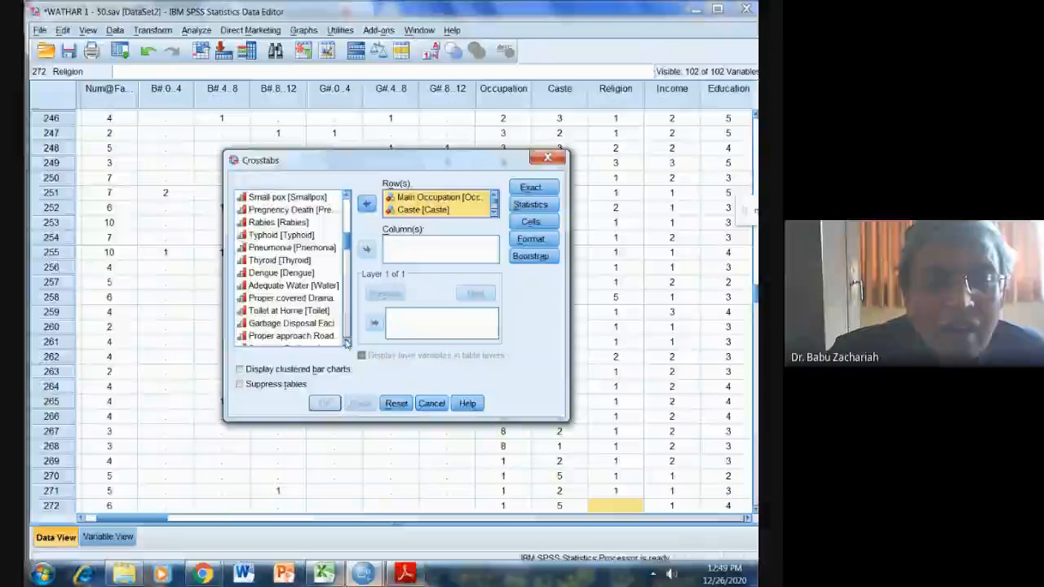
scroll(346, 343, down, 3)
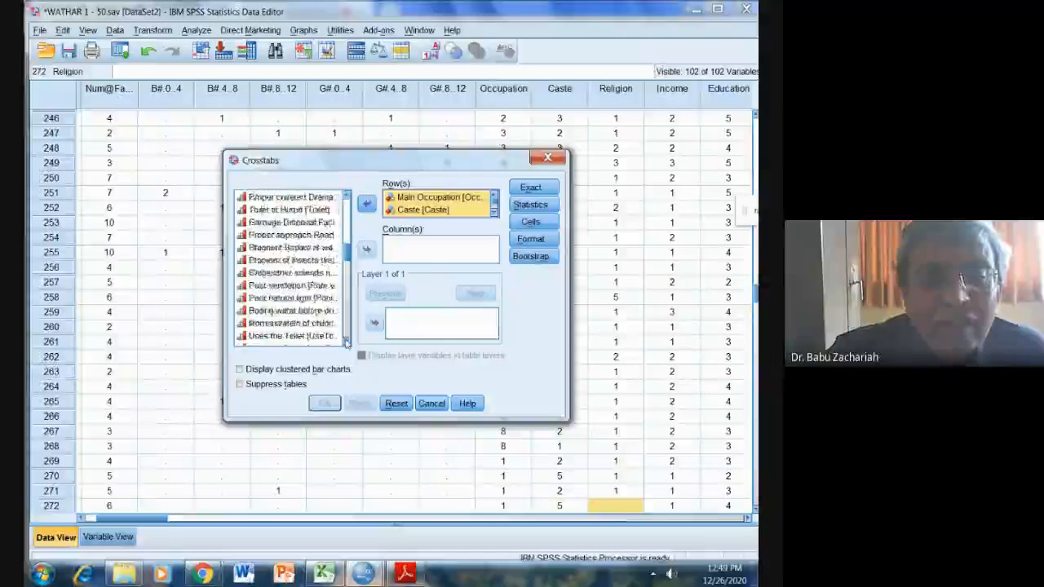
scroll(346, 343, down, 2)
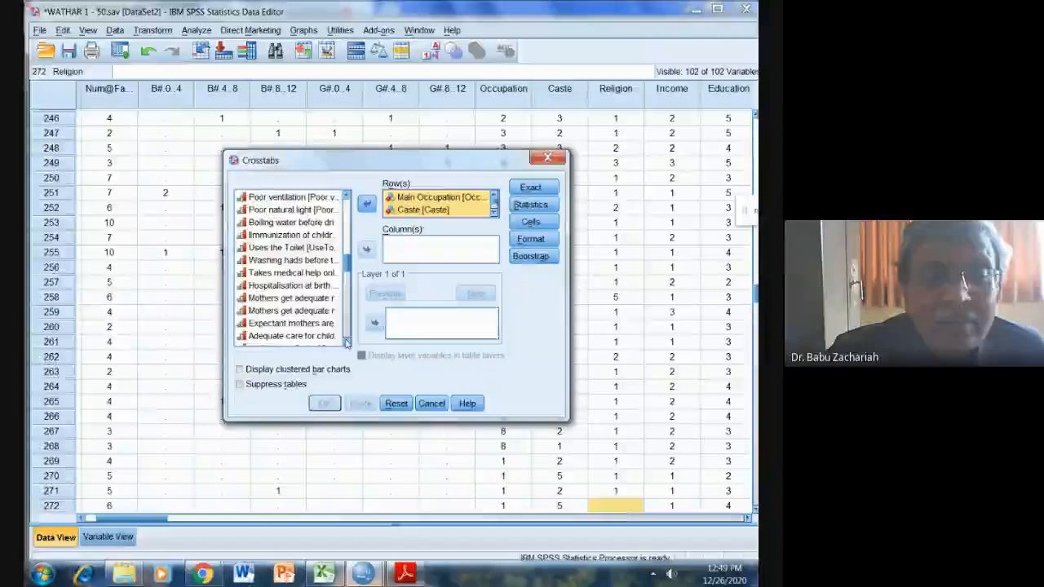
scroll(345, 342, down, 1)
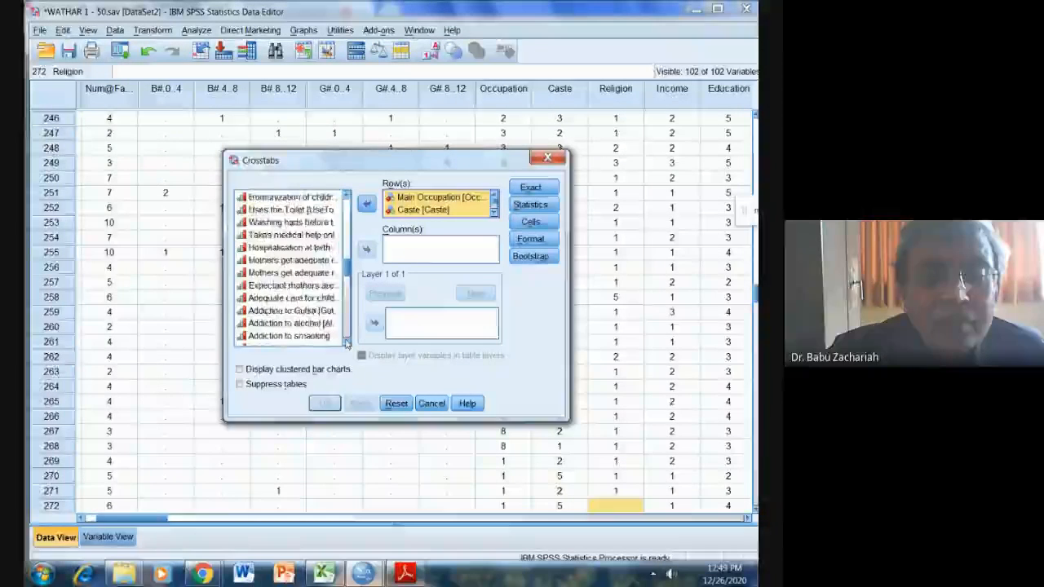
scroll(346, 343, down, 1)
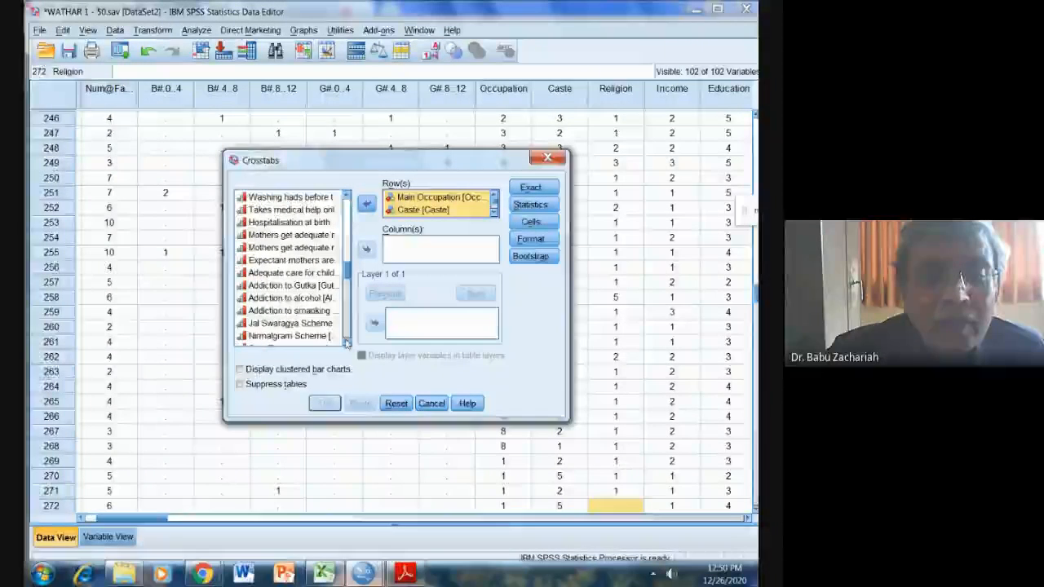
click(287, 323)
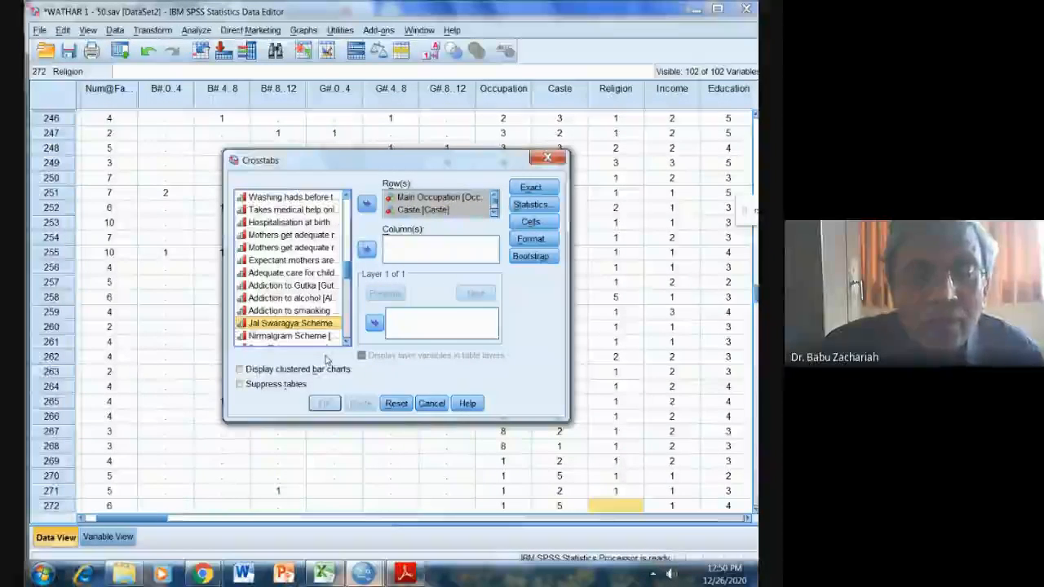
drag(325, 360, 325, 360)
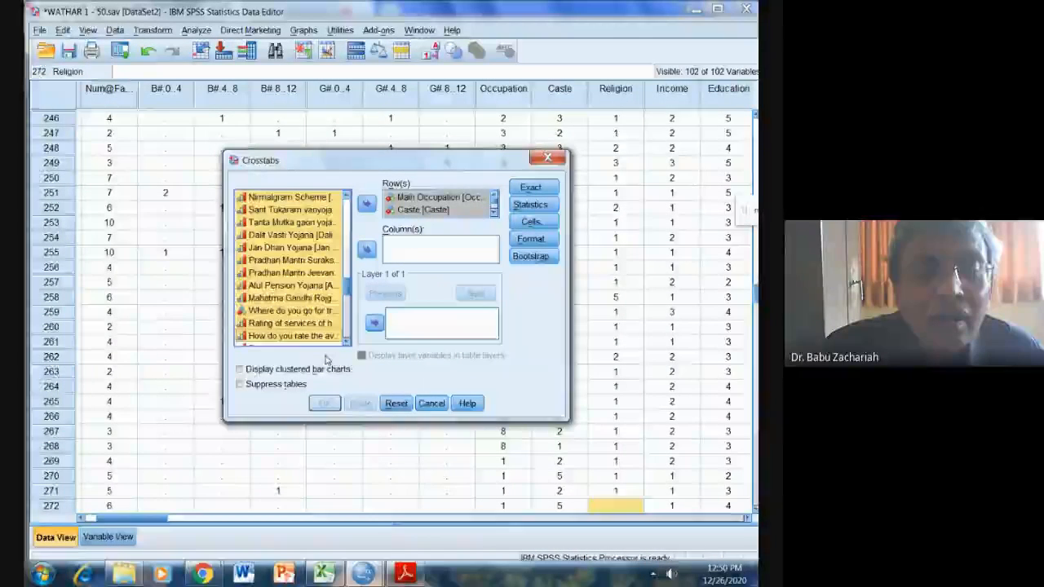
key(shift+Up)
key(shift+Up)
key(shift+Up)
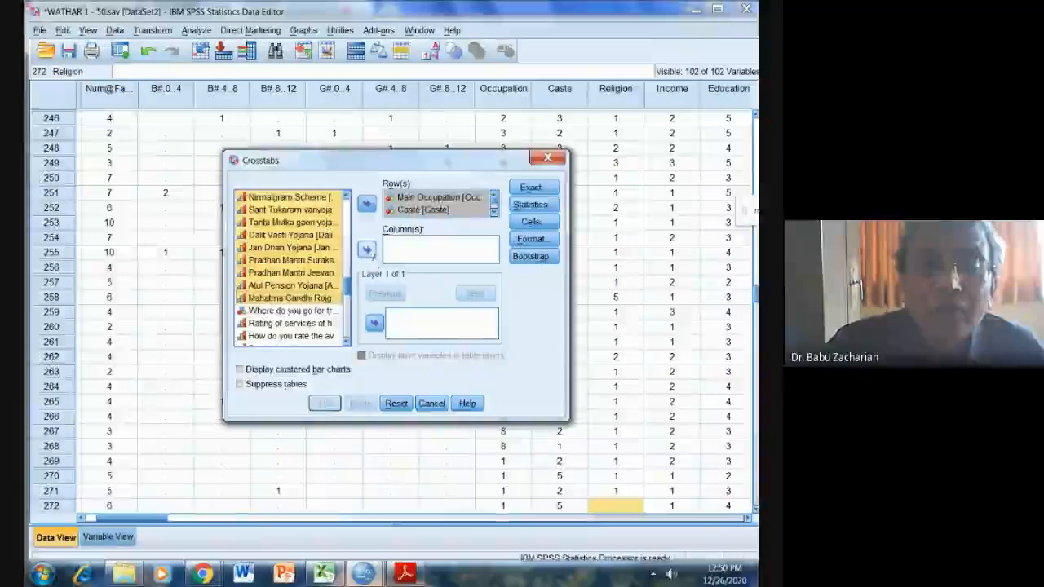
click(367, 249)
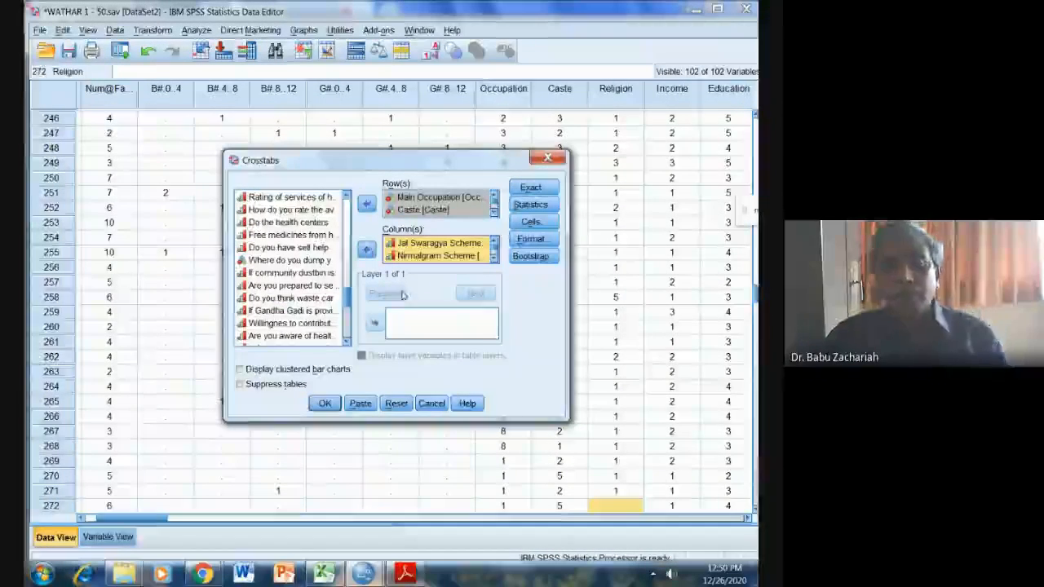
click(325, 403)
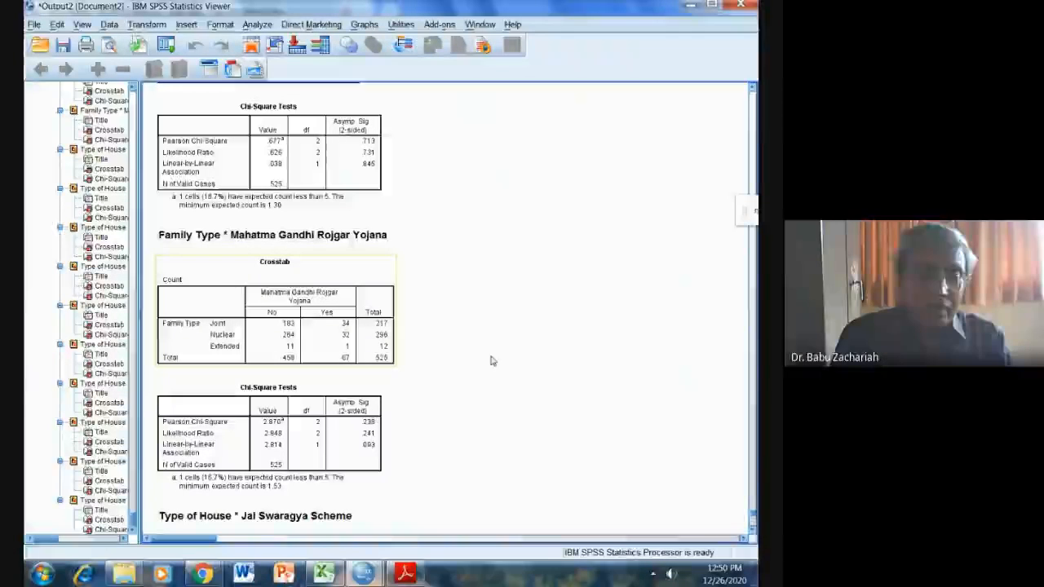
Switch to SPSS VIB.pdf in Adobe Reader and review the list of survey tasks from the beginning.
click(405, 573)
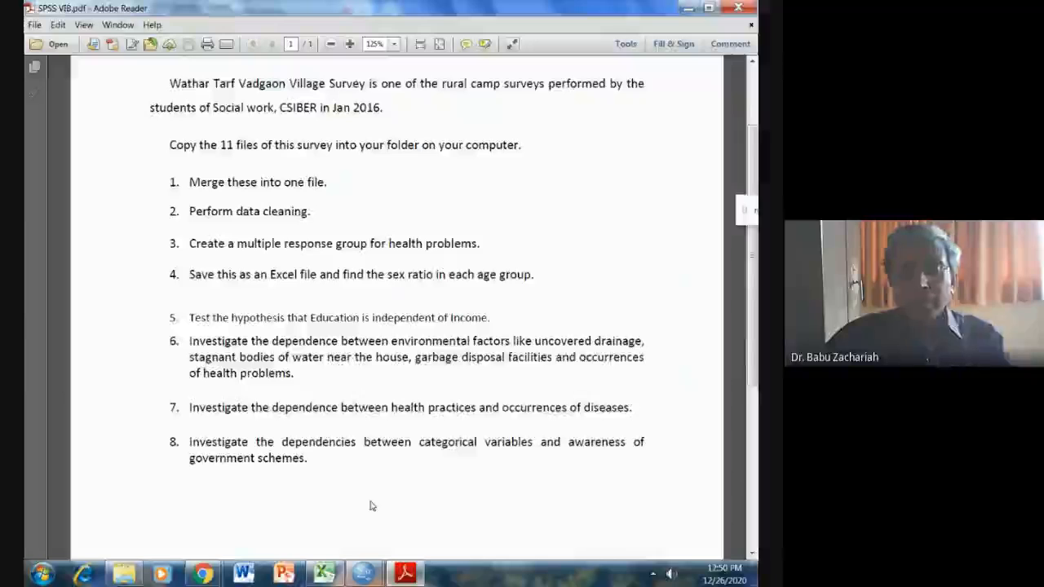
scroll(371, 506, up, 2)
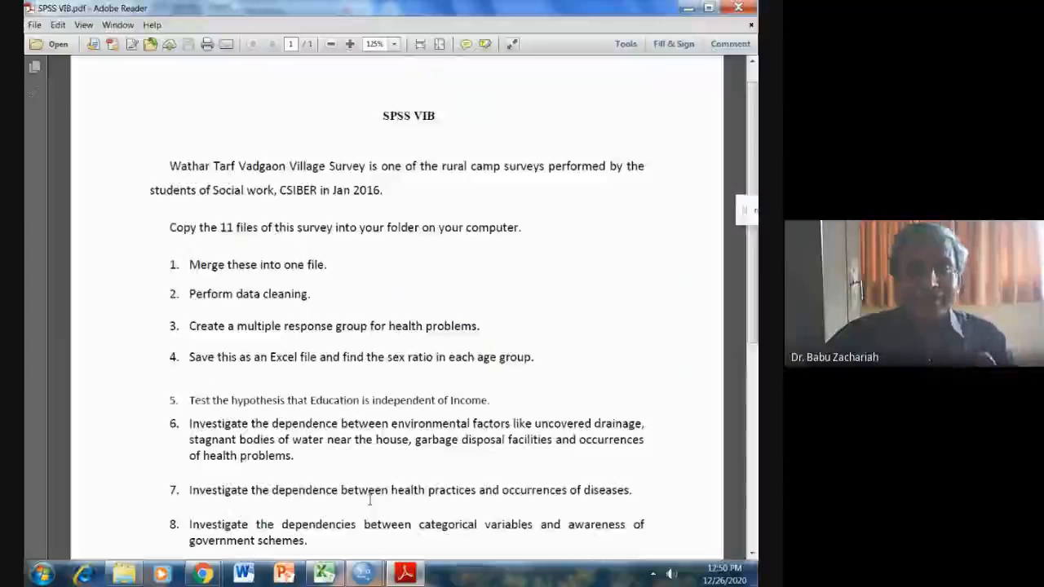